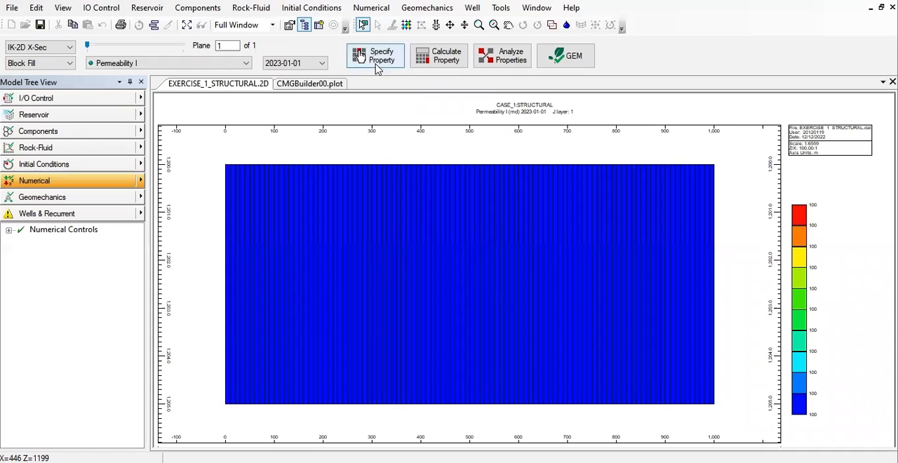
- In the property specification, enter a Grid Top of 1200 for Layer 1 and clear the whole-grid Grid Top value
left_click(378, 64)
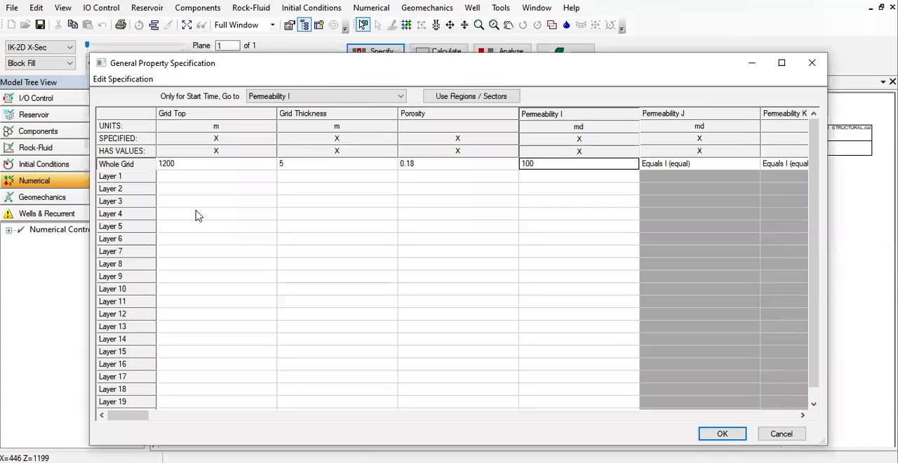
left_click(201, 167)
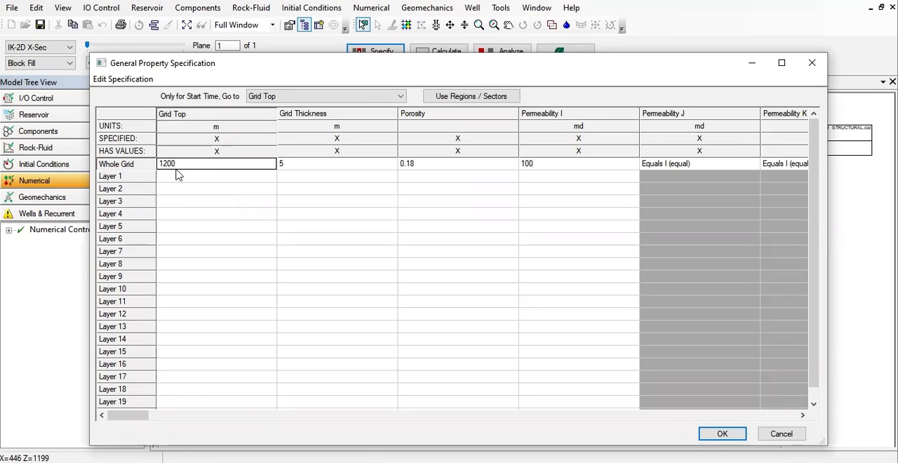
left_click(178, 180)
type("1200")
left_click(192, 167)
key("Delete")
left_click(217, 179)
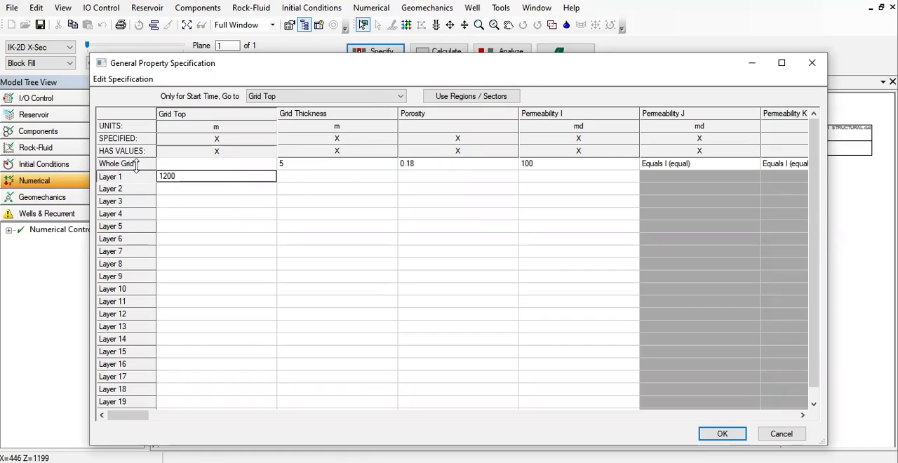
- Accept the specification and recalculate the block values with Grid Thickness, Permeability I and Porosity also included
left_click(723, 435)
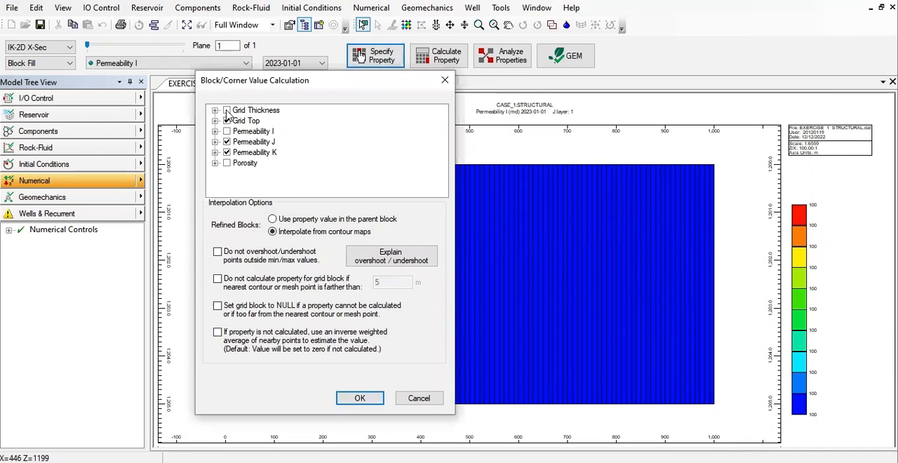
left_click(227, 110)
left_click(227, 131)
left_click(227, 163)
left_click(358, 398)
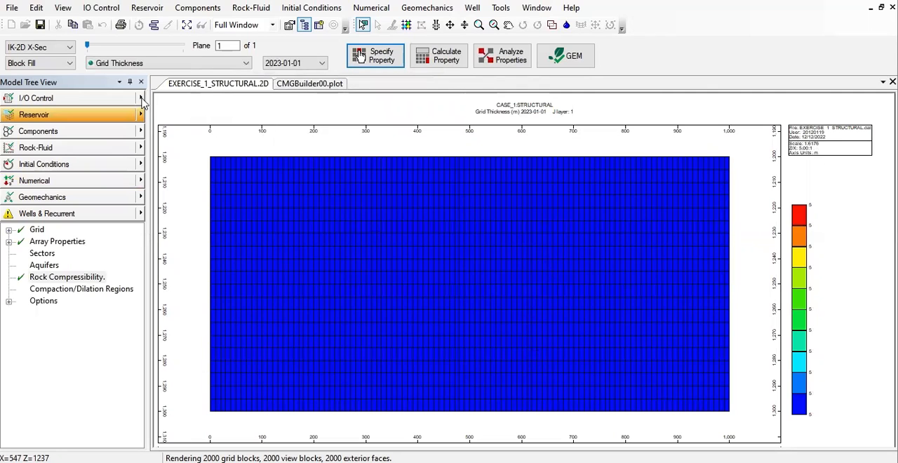
left_click(142, 64)
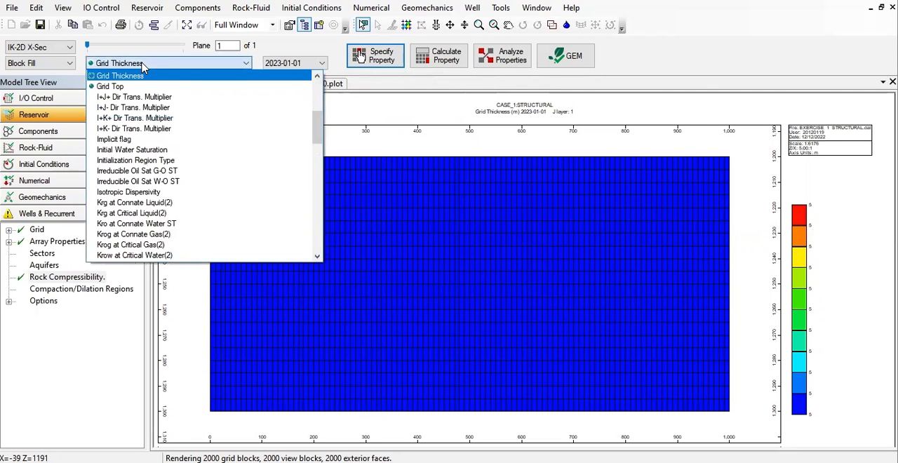
scroll(140, 189, "down", 4)
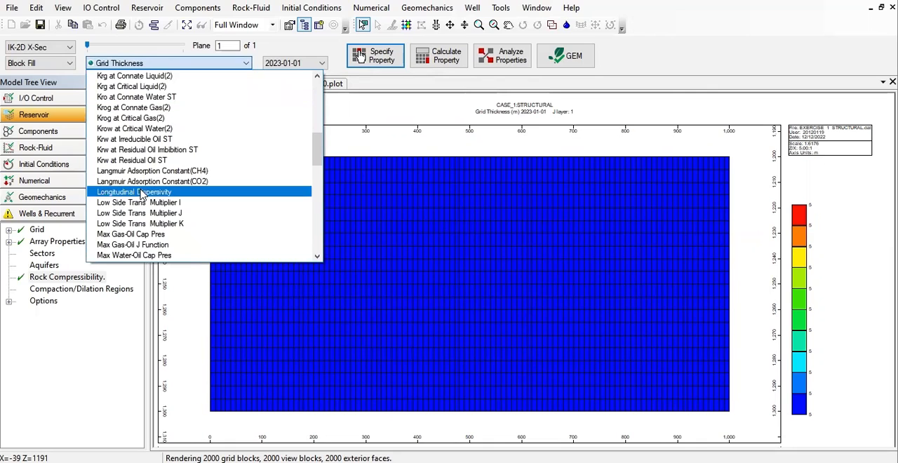
scroll(141, 194, "down", 4)
left_click(468, 210)
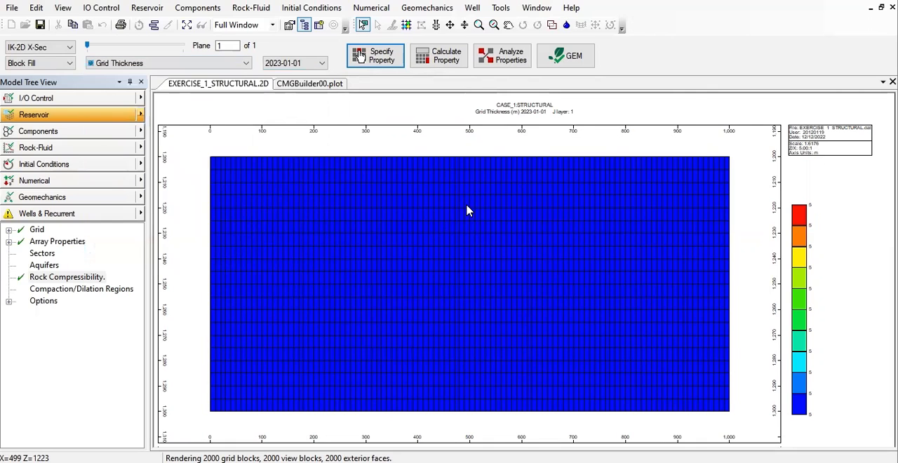
- Switch the grid display from the IK cross-section to the 3D view and rotate the model slightly
scroll(468, 211, "down", 1)
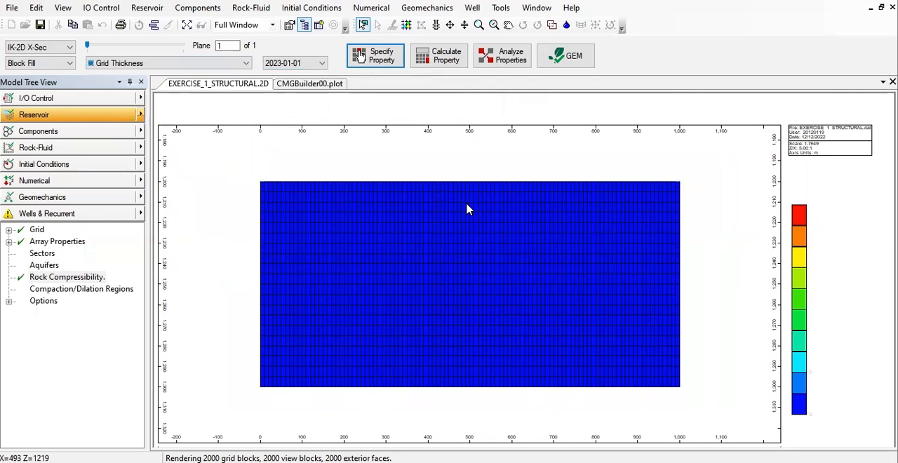
left_click(42, 47)
left_click(44, 85)
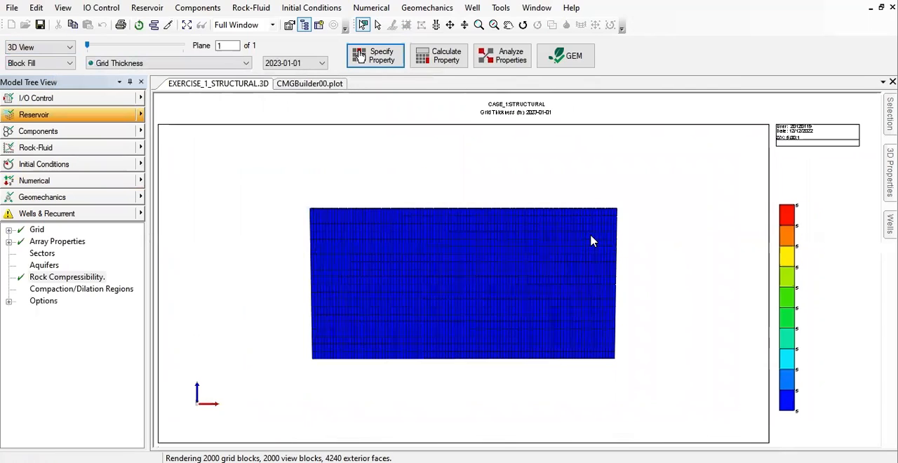
left_click(522, 25)
left_click_drag(561, 266, 526, 225)
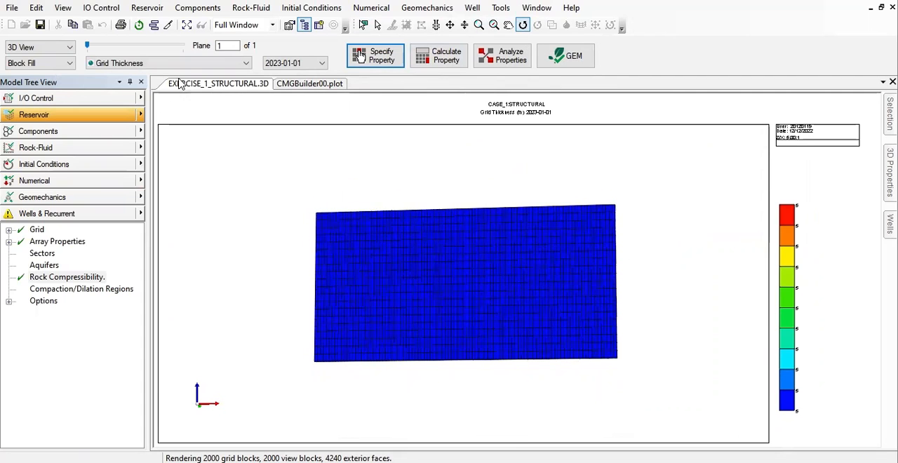
- Display Permeability I on the 3D grid
left_click(202, 65)
scroll(189, 225, "down", 10)
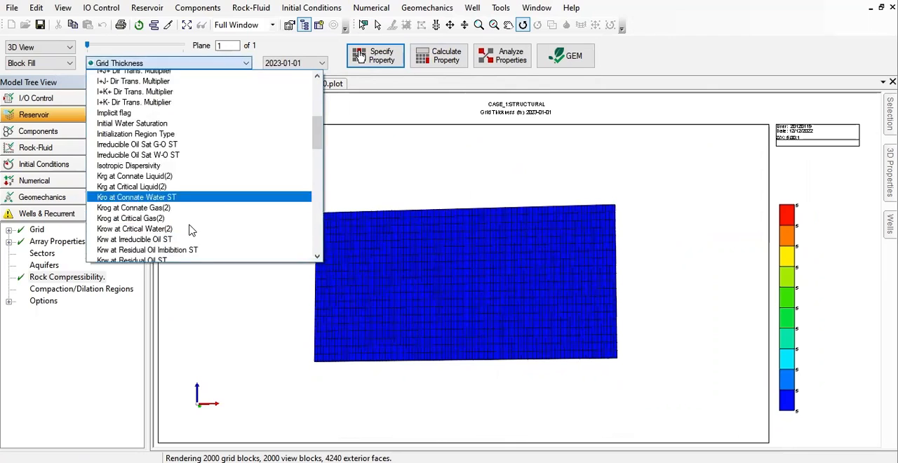
scroll(193, 230, "down", 1)
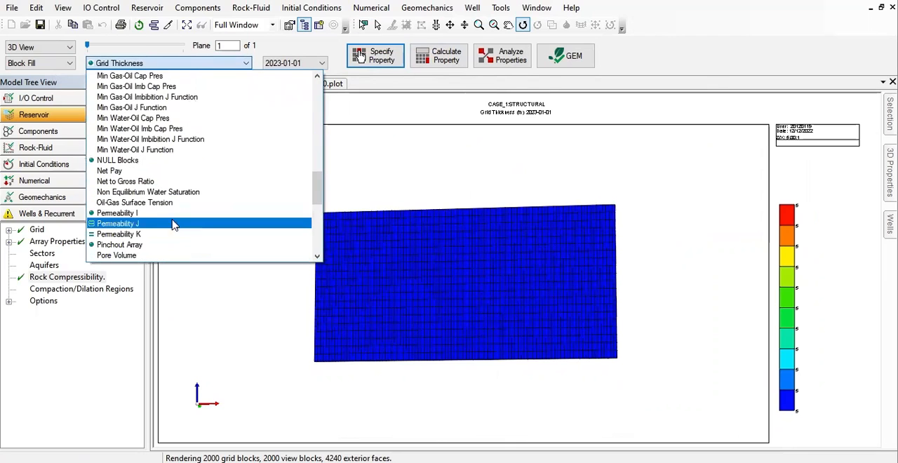
left_click(153, 214)
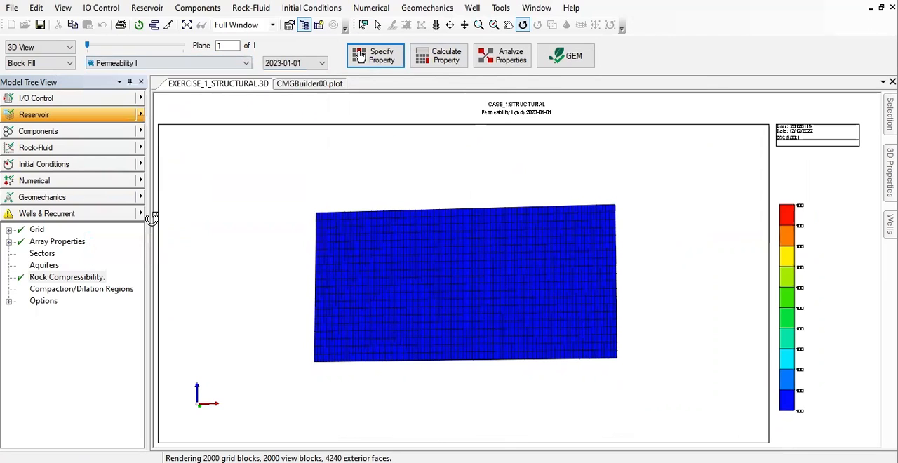
- Display Grid Paydepth on the 3D grid and inspect the layers up close
left_click(189, 63)
scroll(141, 216, "down", 5)
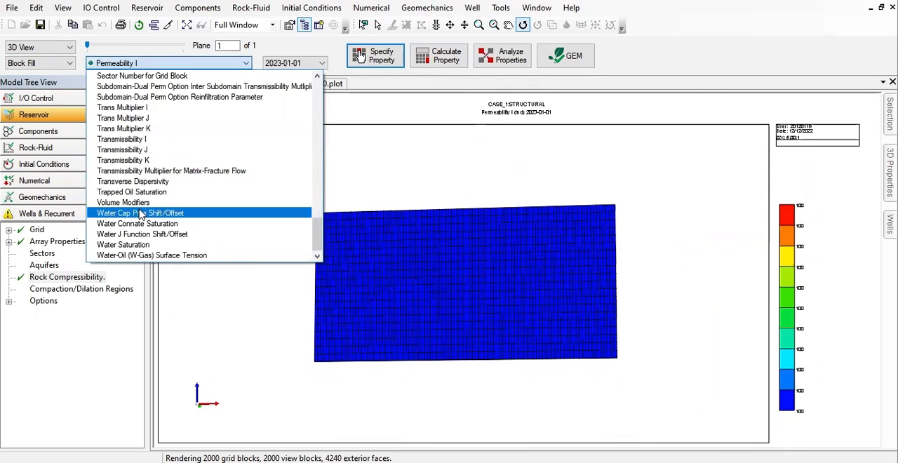
scroll(141, 214, "up", 12)
scroll(140, 210, "up", 15)
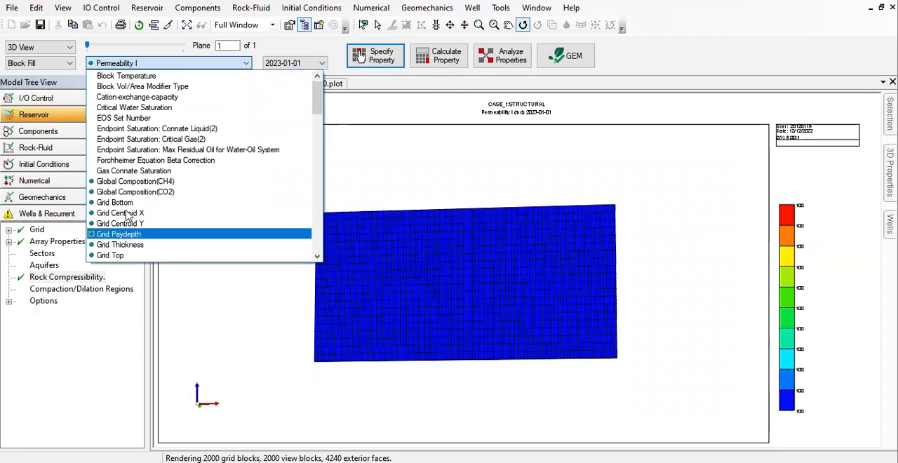
left_click(133, 237)
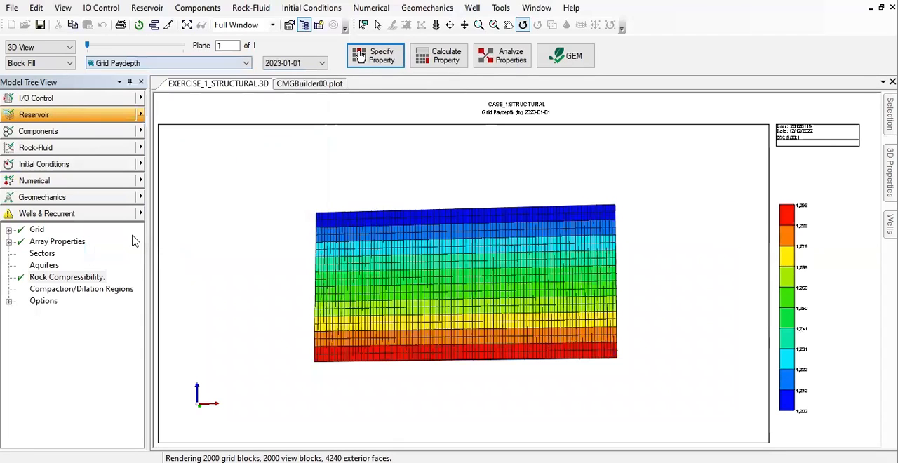
left_click_drag(502, 308, 584, 261)
scroll(585, 262, "up", 5)
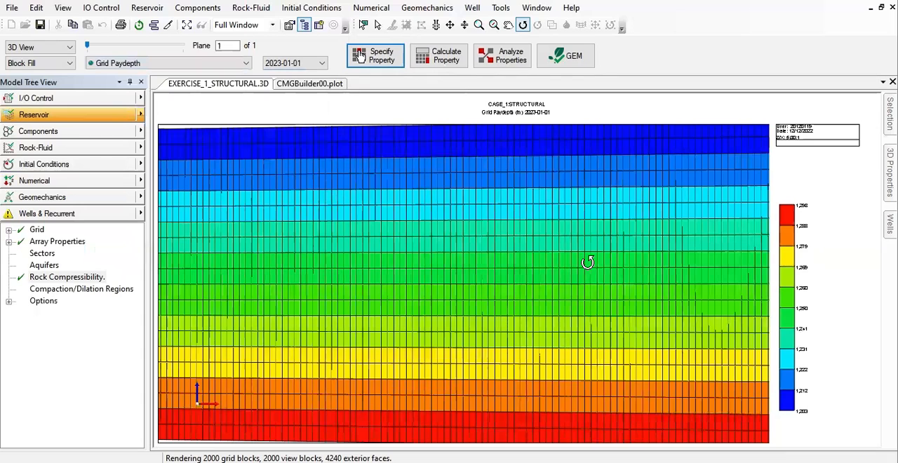
scroll(587, 263, "up", 2)
scroll(587, 262, "down", 3)
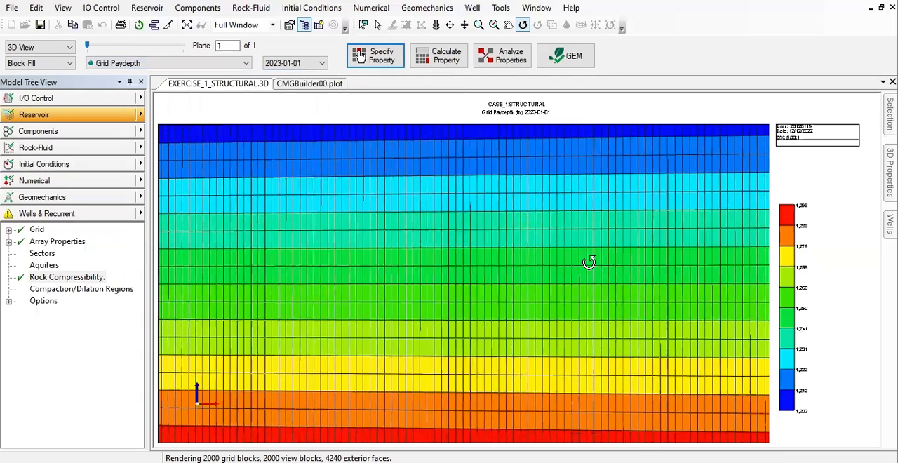
- Open the numerical controls, enlarge the dialog and set the Maximum Simulation Time (MAXTIME) to 73049
left_click(143, 182)
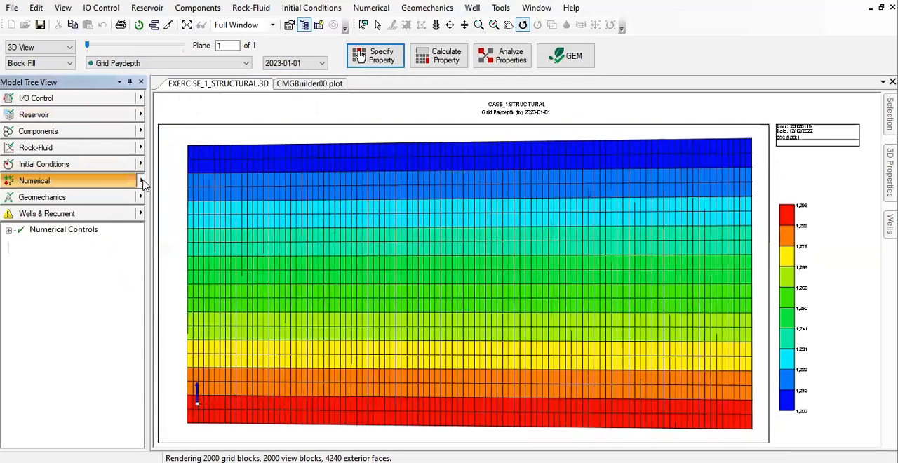
left_click(184, 184)
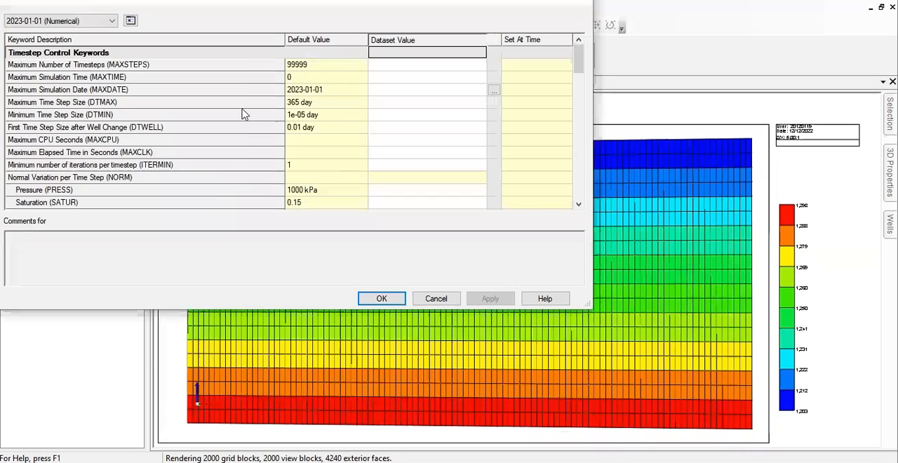
left_click_drag(588, 308, 868, 450)
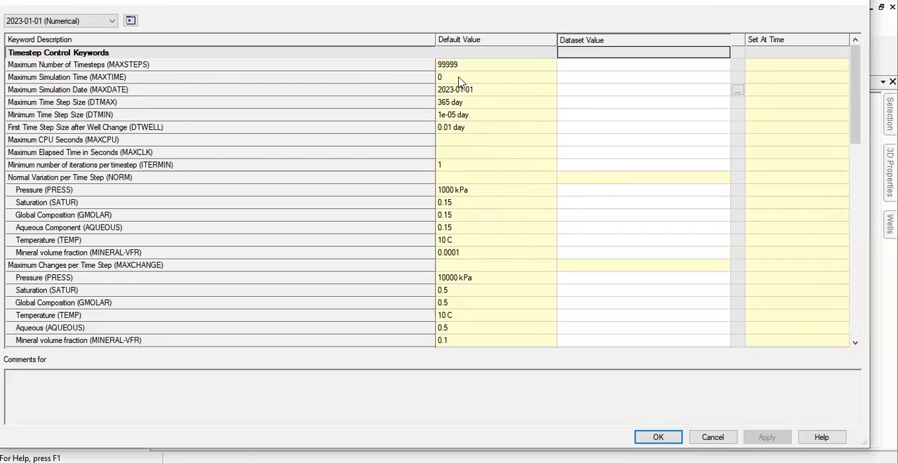
left_click(596, 80)
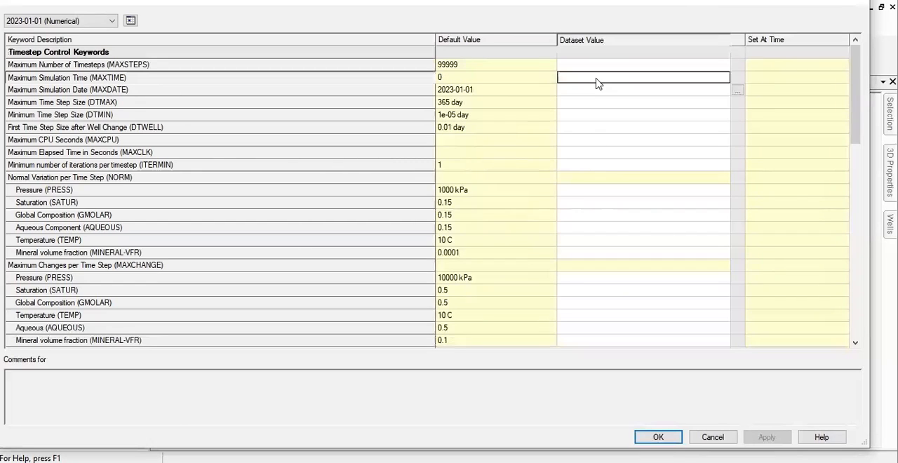
type("73094")
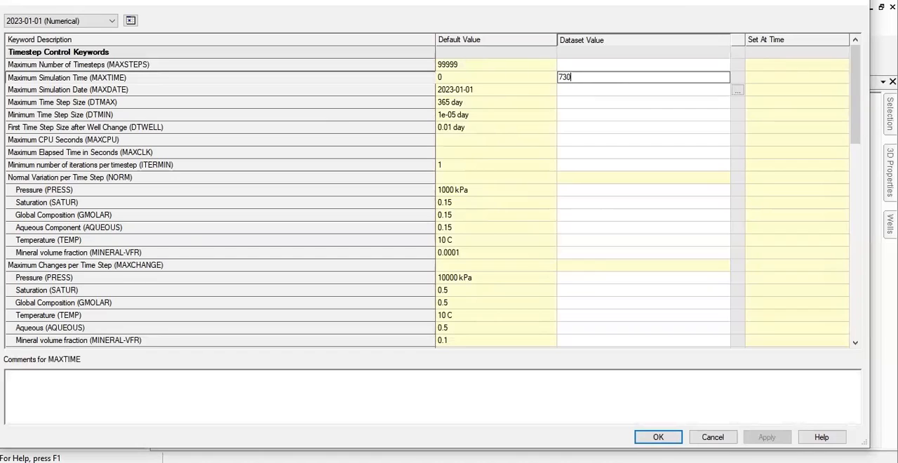
key("BackSpace")
key("BackSpace")
type("49")
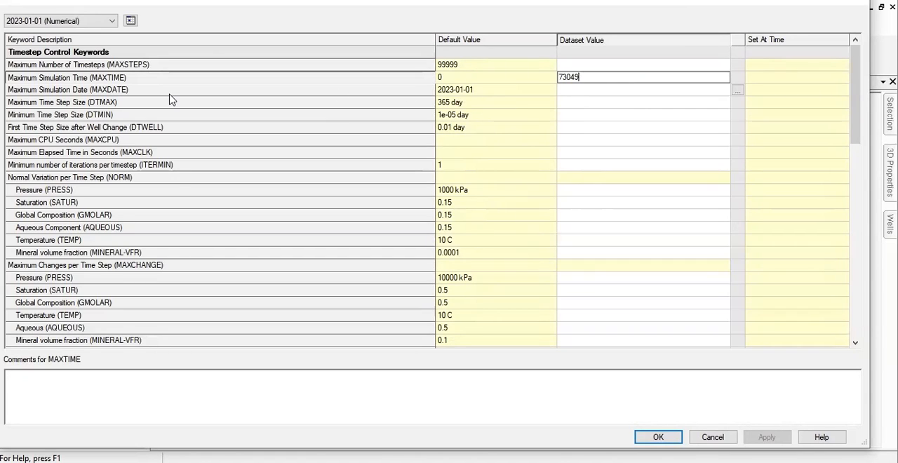
- Set the Maximum Simulation Date (MAXDATE) to 2223-01-01
left_click(565, 91)
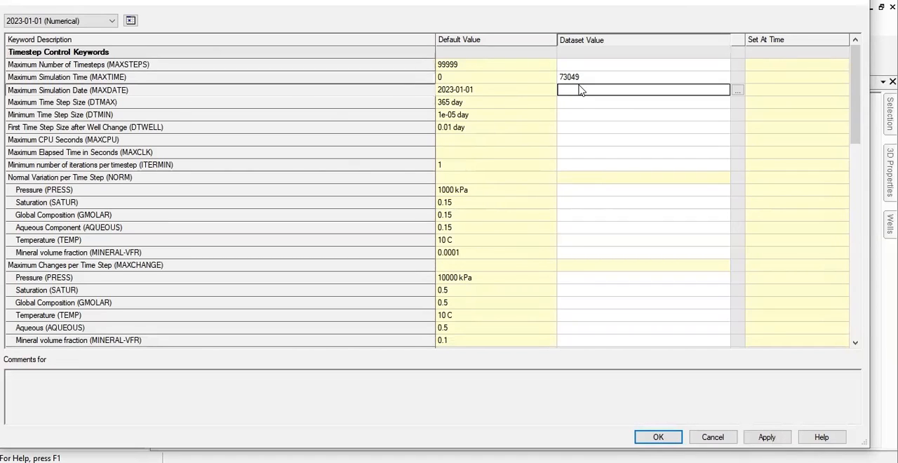
type("2223")
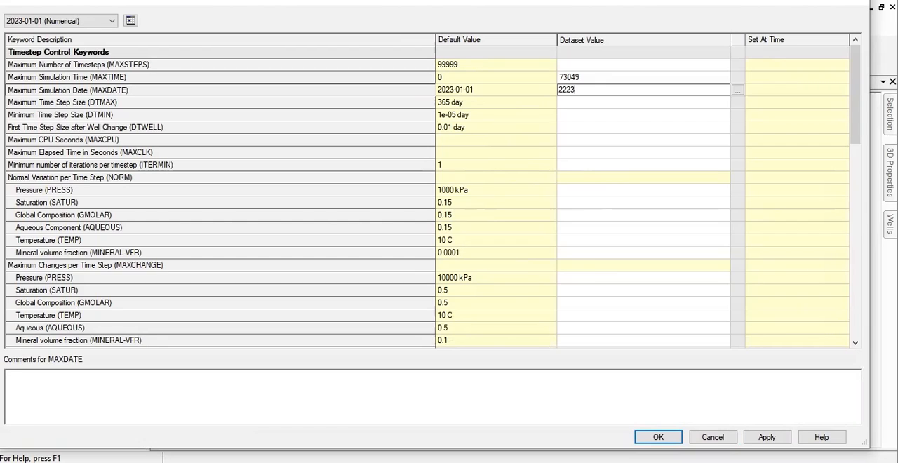
type("-01-01")
- Set the Maximum Time Step Size (DTMAX) to 75 days and the Minimum Time Step Size (DTMIN) to 1E-6 day
left_click(581, 104)
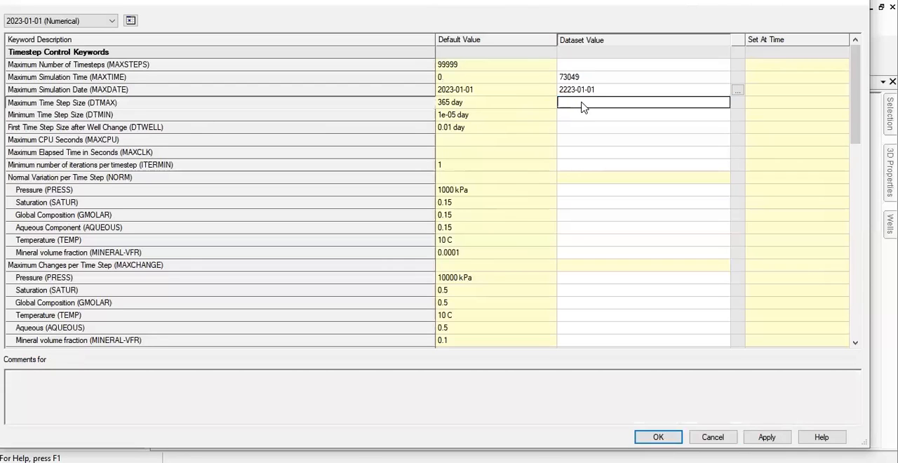
type("75")
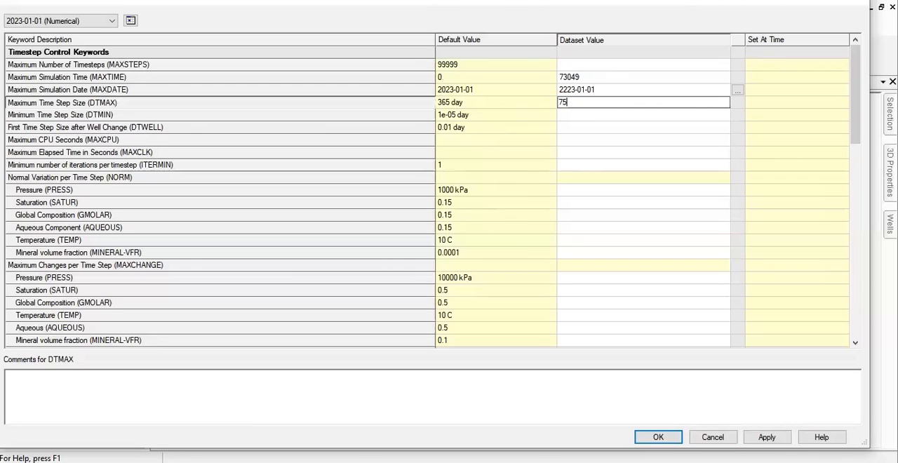
left_click(583, 116)
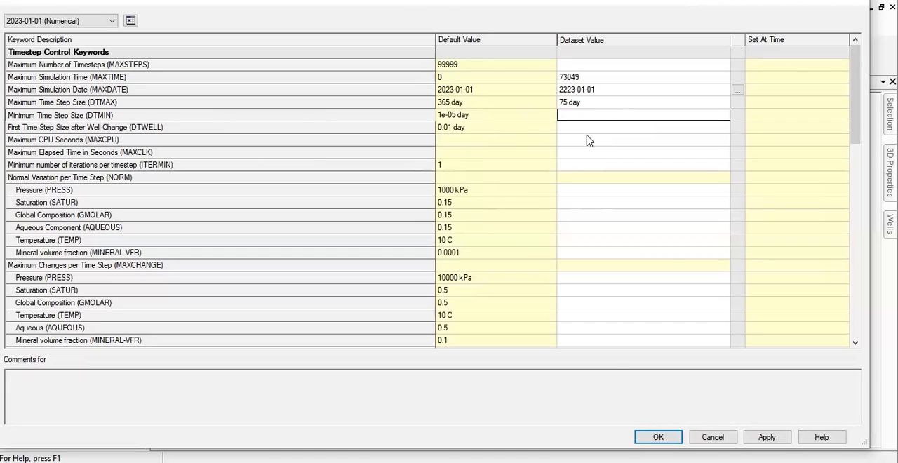
type("1")
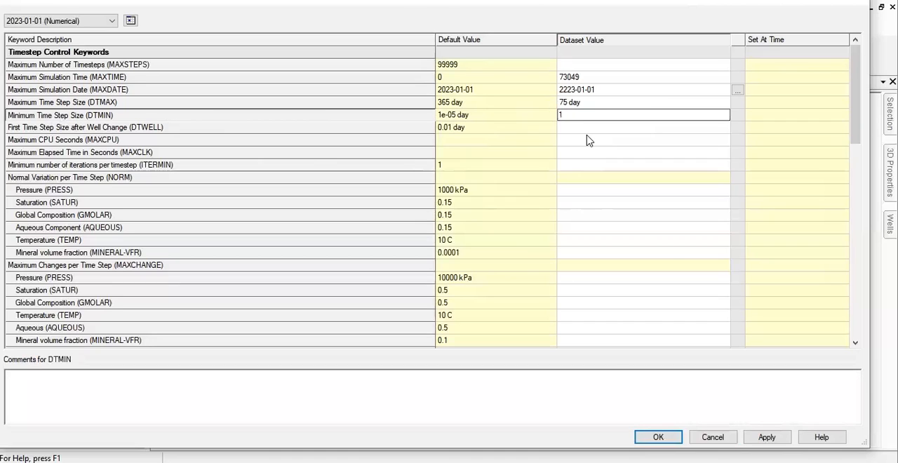
type("E-6")
- Set the First Time Step Size after Well Change (DTWELL) to 0.1 day
left_click(577, 130)
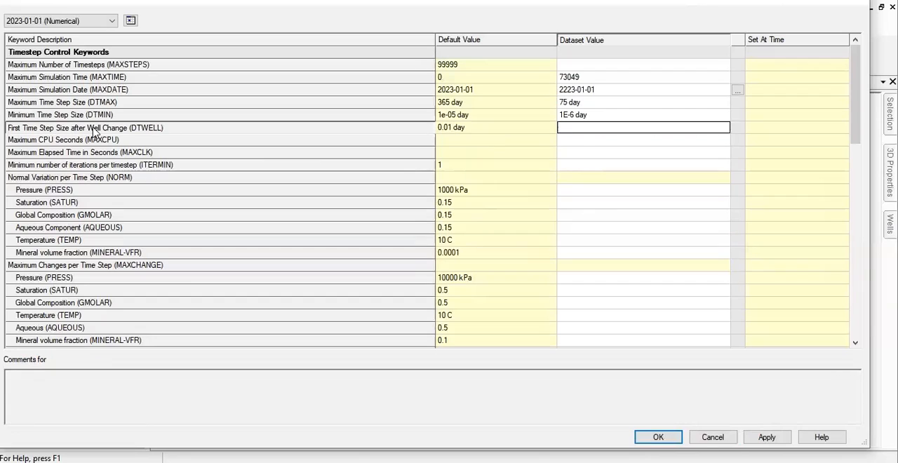
type("0.1")
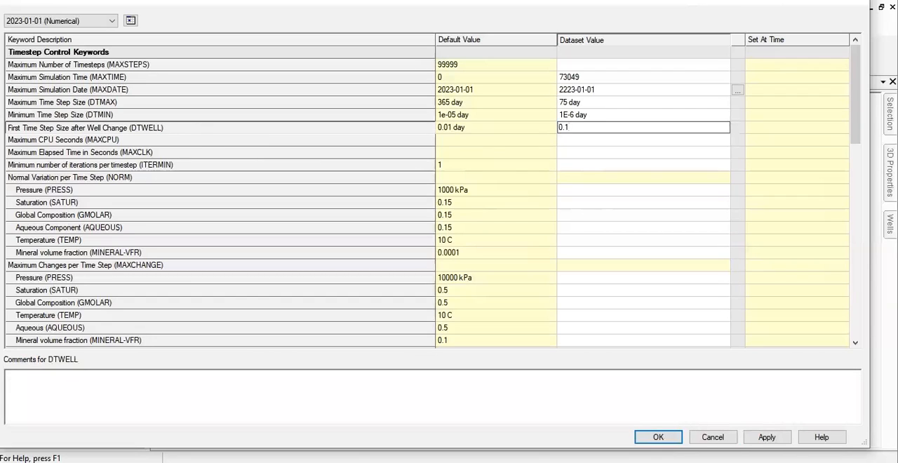
left_click(624, 165)
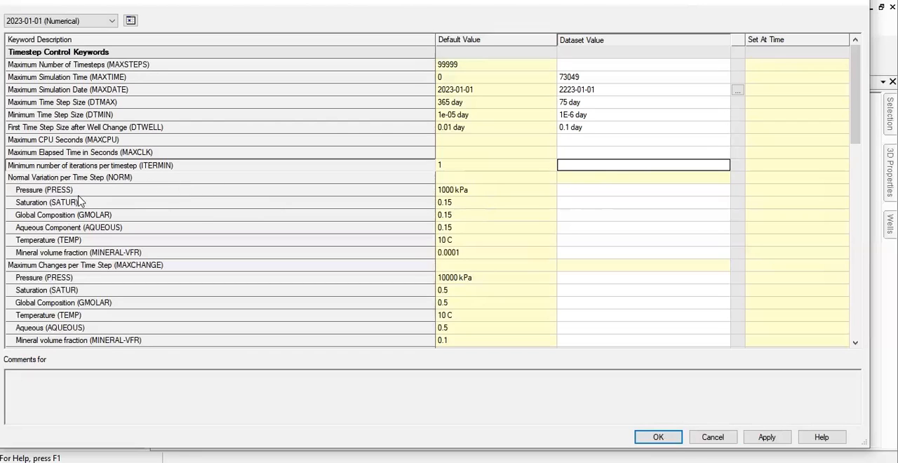
left_click(601, 195)
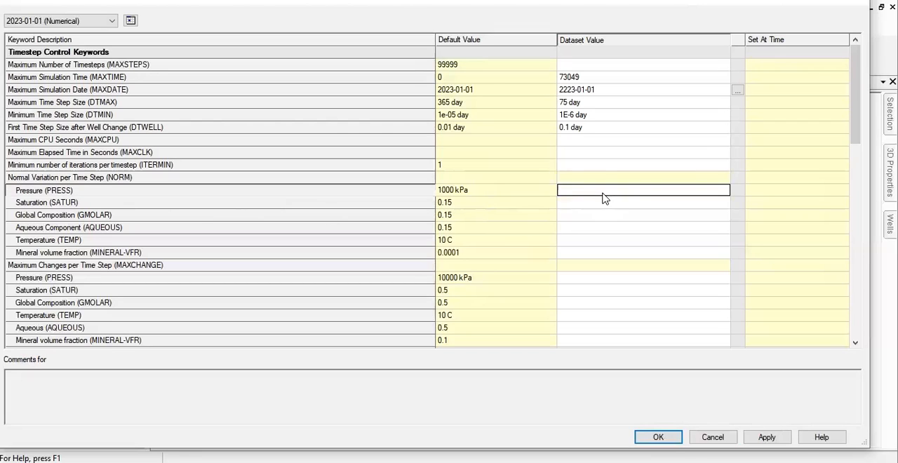
- Set the normal variation per time step (NORM) to 1000 kPa for Pressure and 0.05 for Saturation
type("1000")
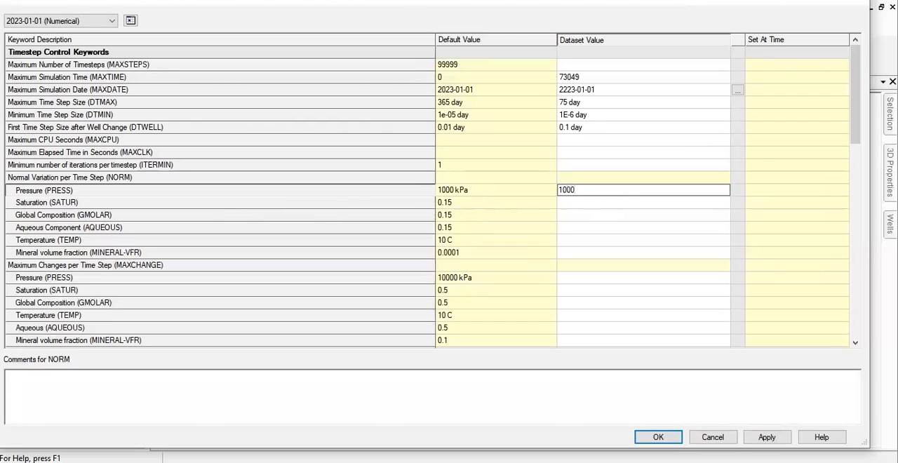
key("Return")
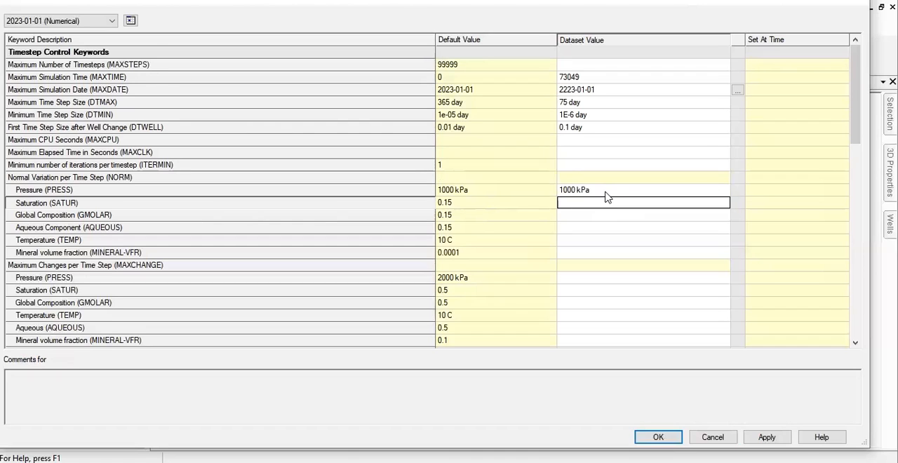
type("0.05")
key("Return")
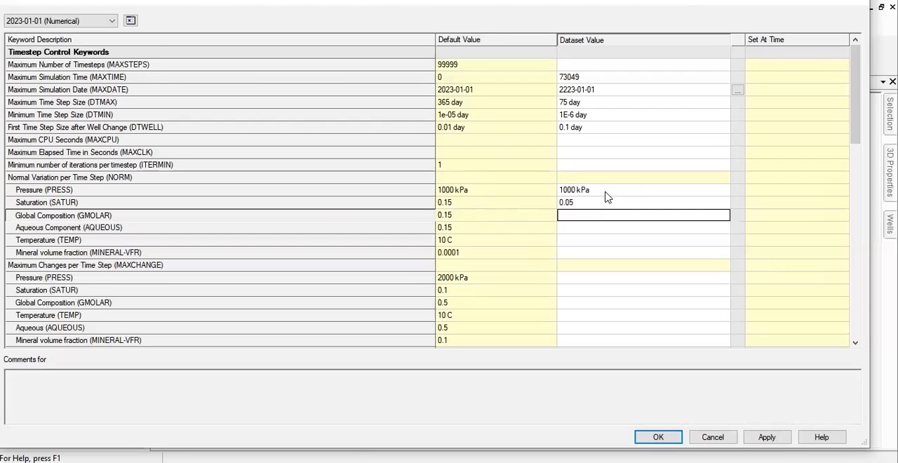
- Set the NORM Global Composition (GMOLAR) to 0.005 and the Aqueous Component (AQUEOUS) to 0.3
type("0.006")
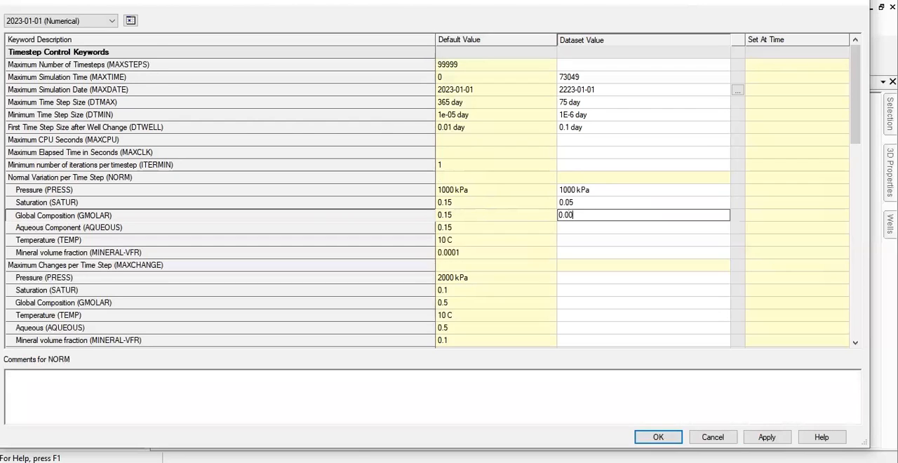
key("BackSpace")
type("5")
key("Return")
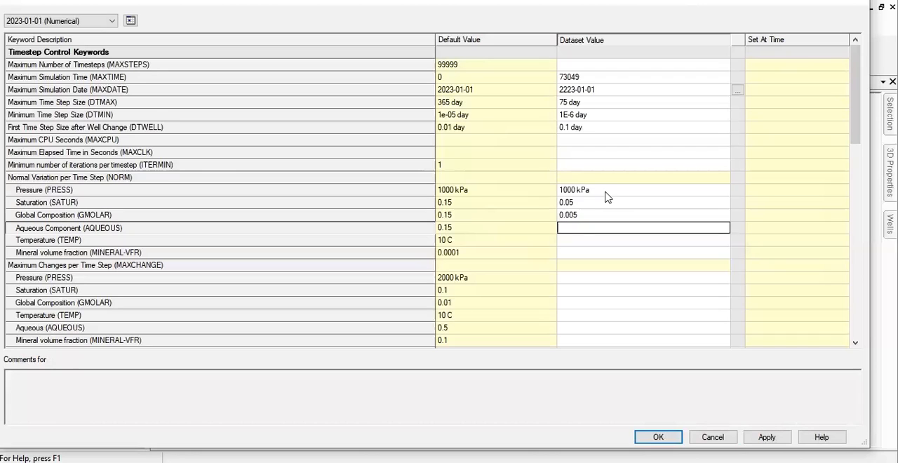
type("0.3")
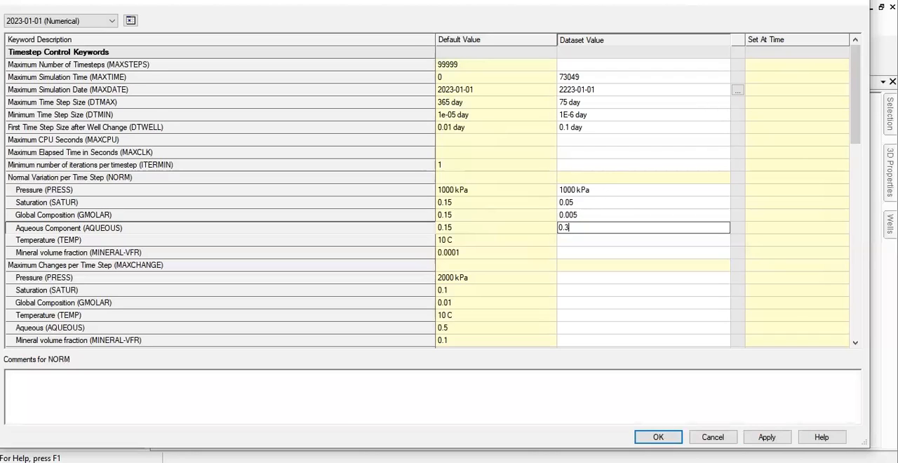
key("Return")
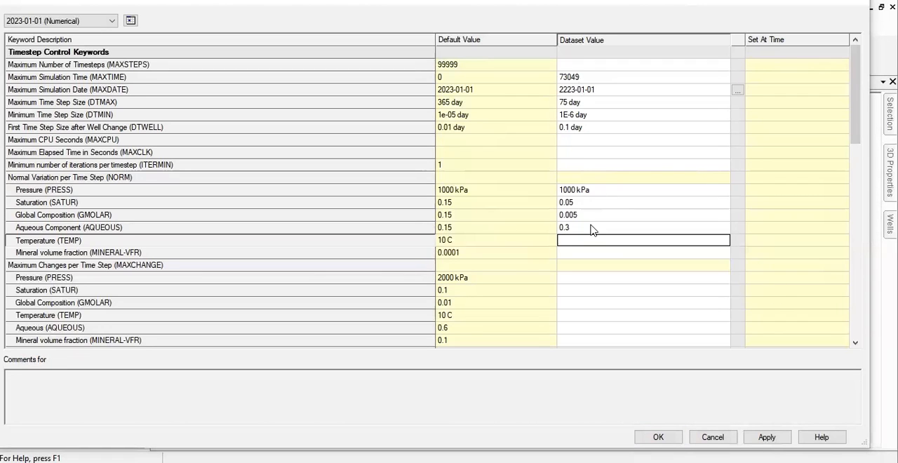
scroll(591, 230, "down", 1)
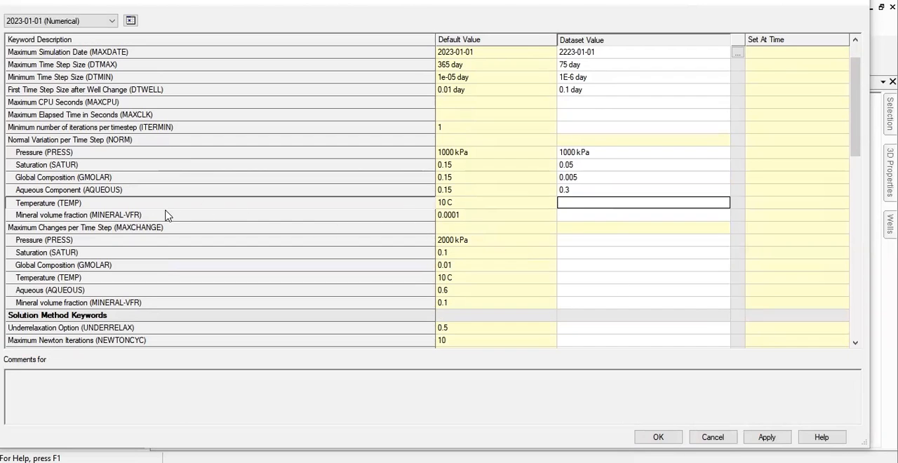
left_click(597, 208)
left_click(596, 204)
type("20")
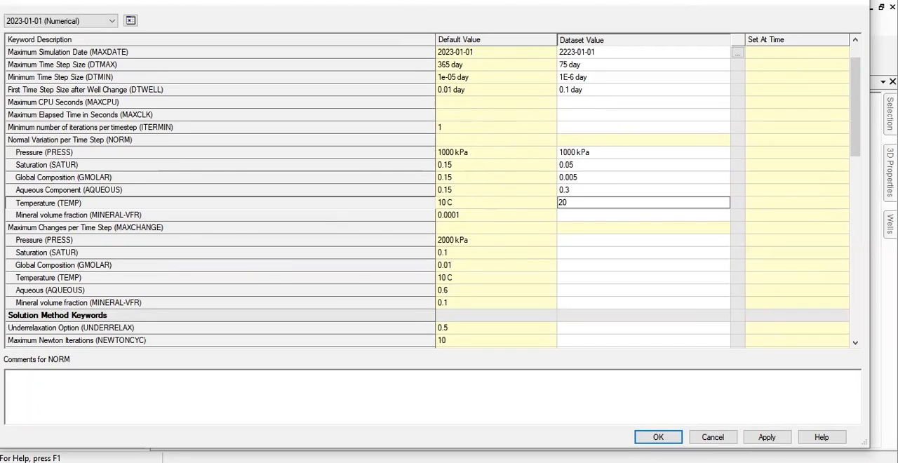
key("BackSpace")
key("BackSpace")
left_click(498, 218)
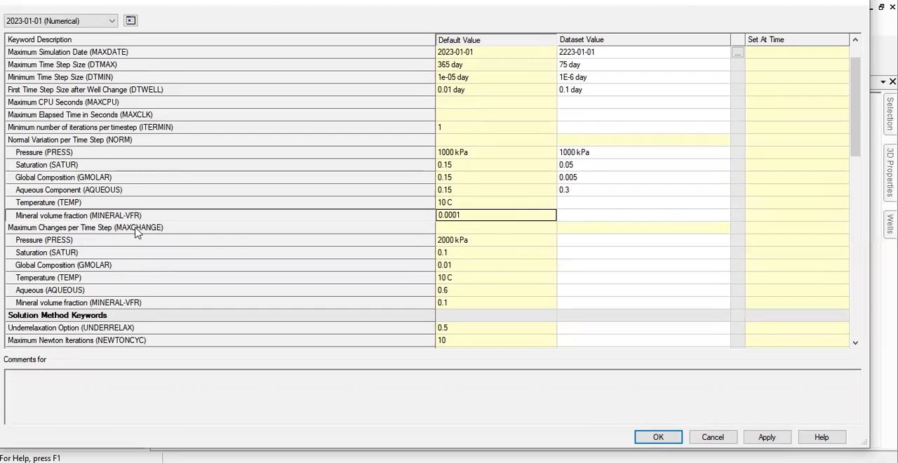
- Set the maximum changes per time step (MAXCHANGE) to 20000 kPa for Pressure and 0.8 for Saturation
left_click(601, 241)
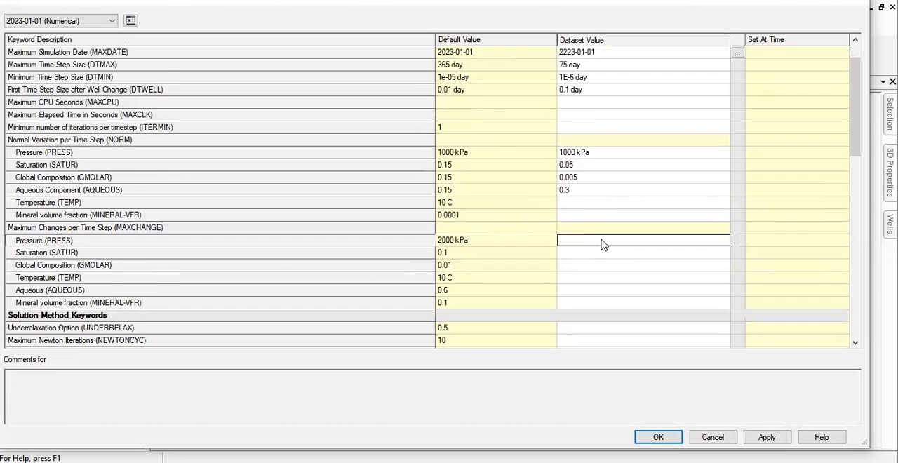
type("20000")
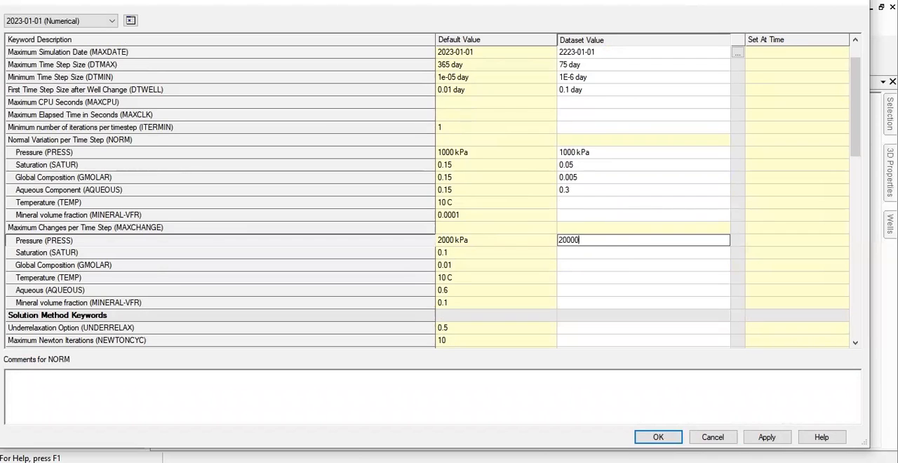
key("Return")
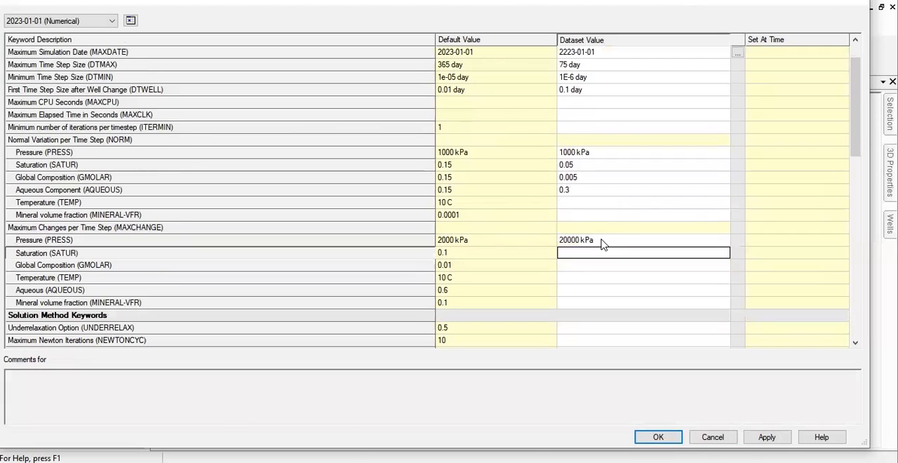
type("0.8")
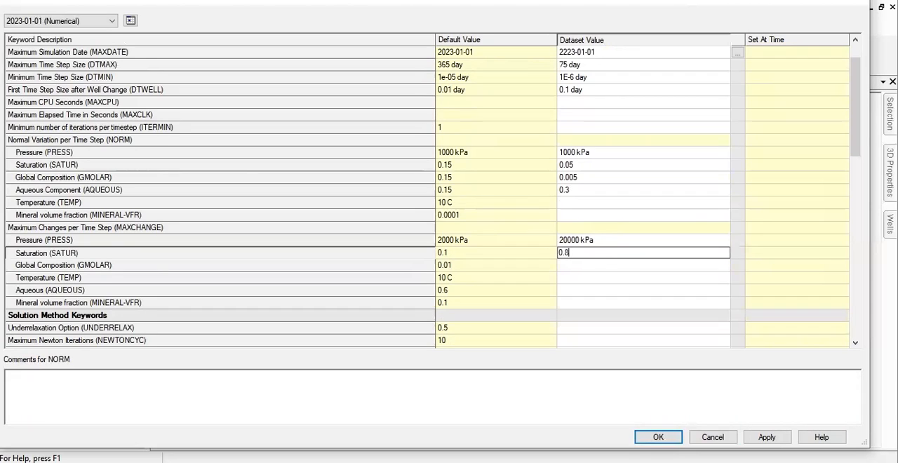
key("Return")
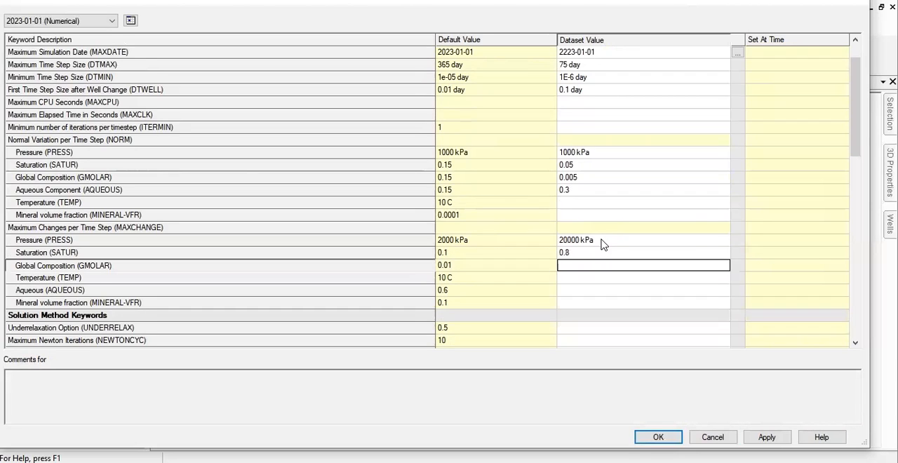
- Set the MAXCHANGE Global Composition (GMOLAR) to 0.8 and Temperature (TEMP) to 20 C
type("0")
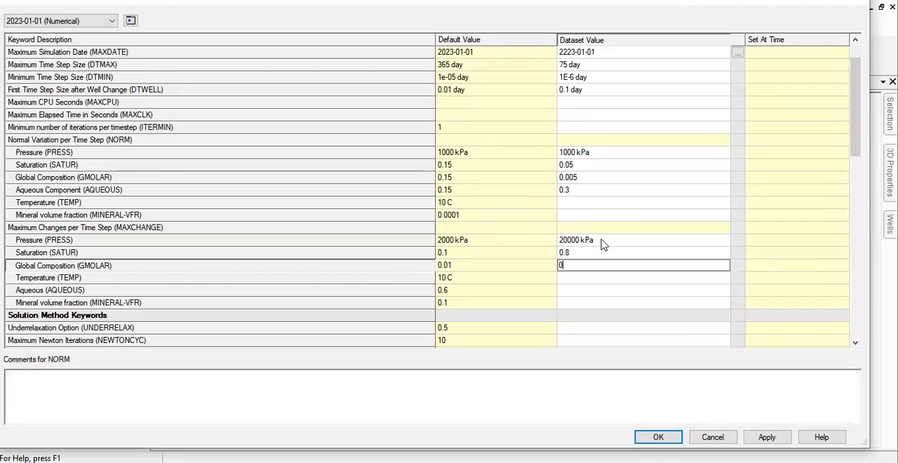
type(".8")
key("Return")
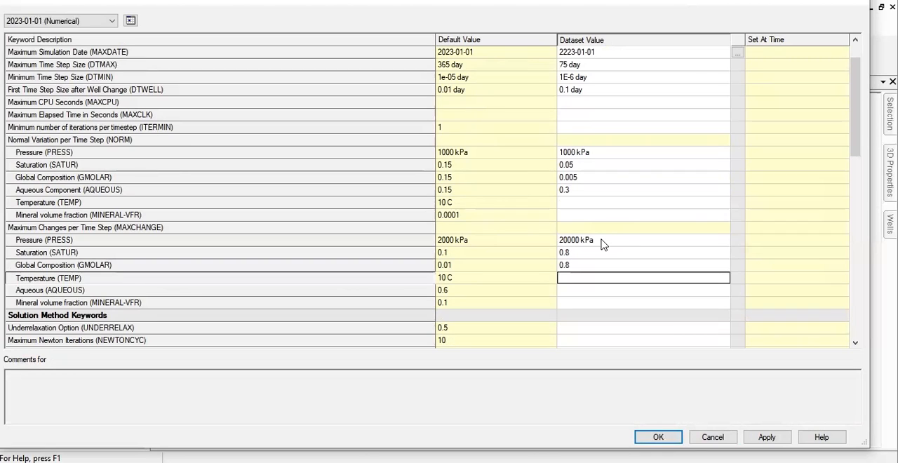
type("20")
key("Return")
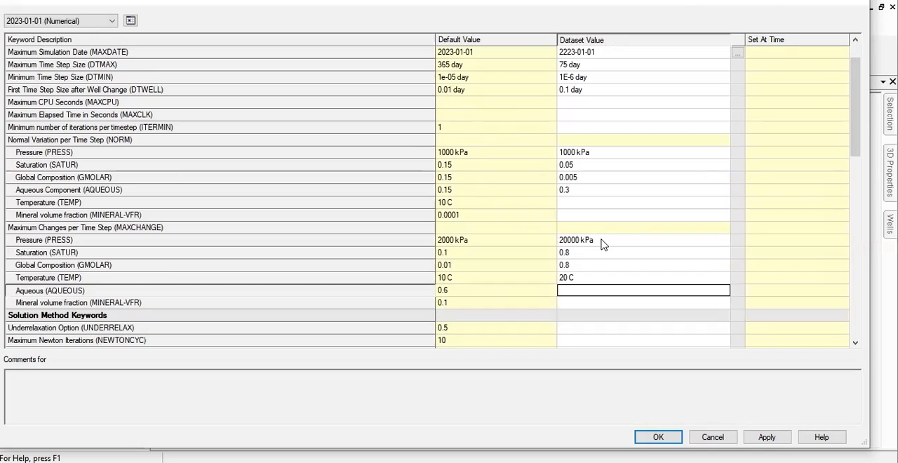
- Set the Changes Tolerance For Pressure (PRESS) under Convergence Tolerance (CONVERGE) to 1e-05 kPa
scroll(589, 244, "down", 4)
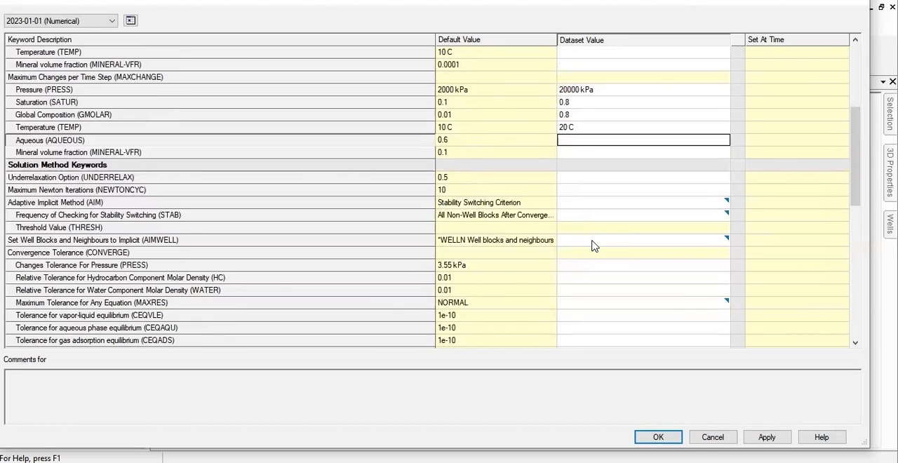
left_click(137, 254)
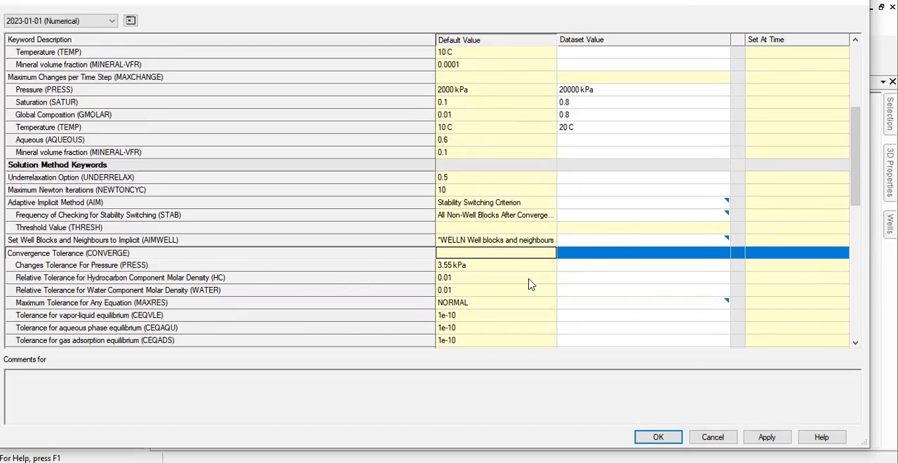
left_click(613, 267)
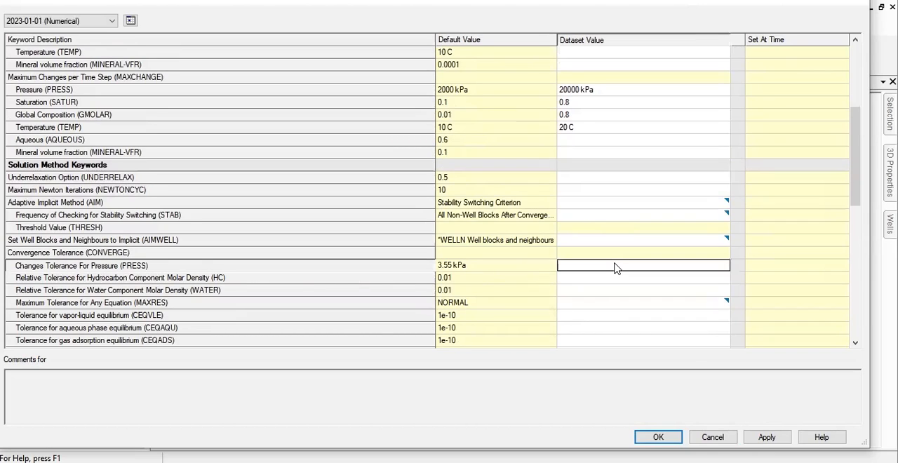
left_click(614, 267)
type("1e-05")
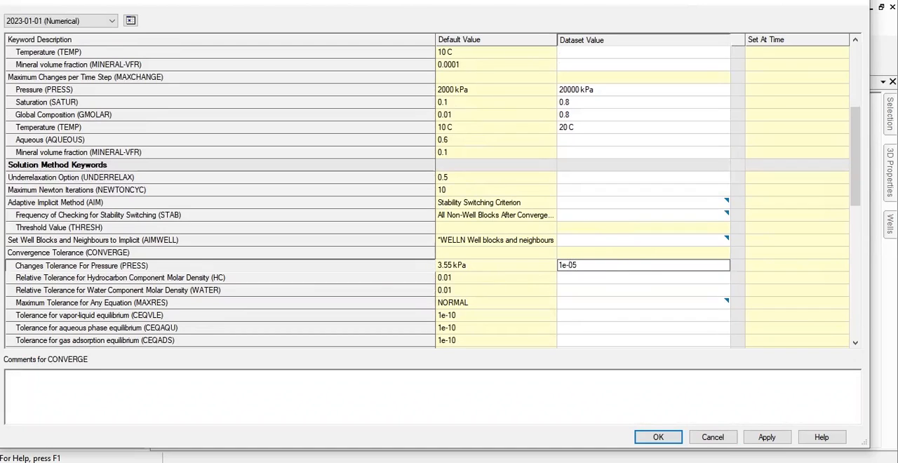
key("Return")
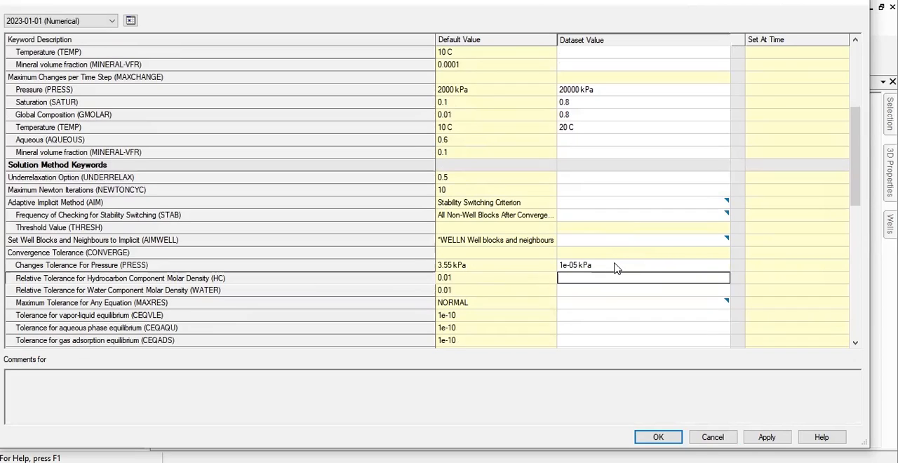
- Set the relative tolerances for hydrocarbon (HC) and water (WATER) component molar density to 0.0001 each
type("0.0001")
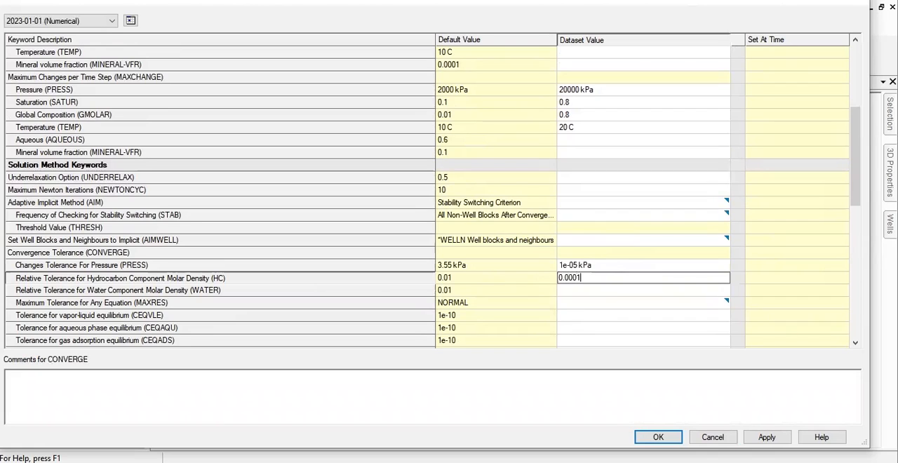
key("Return")
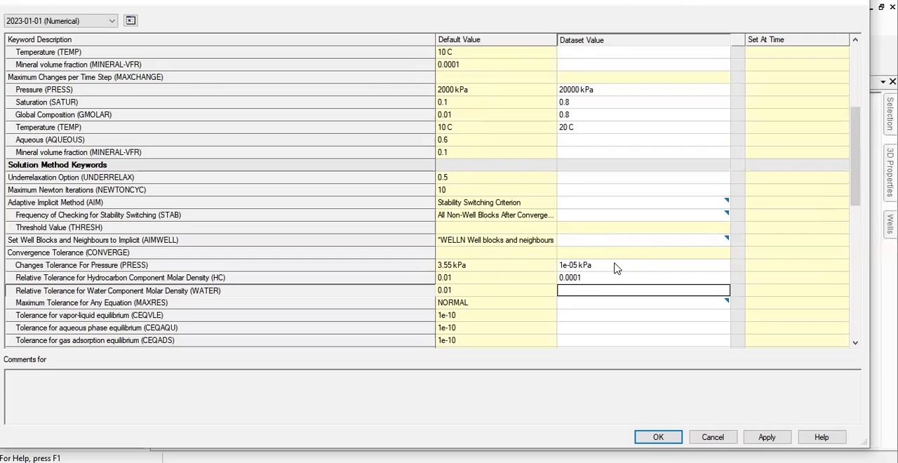
type("0")
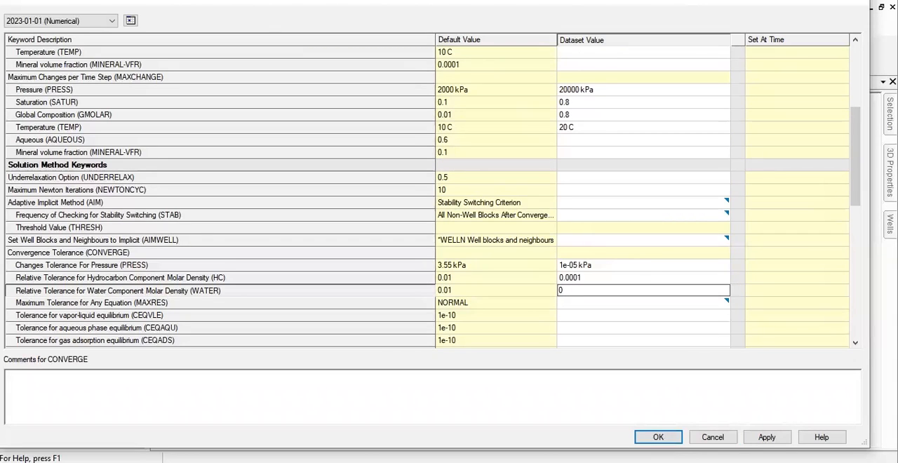
type(".0001")
key("Return")
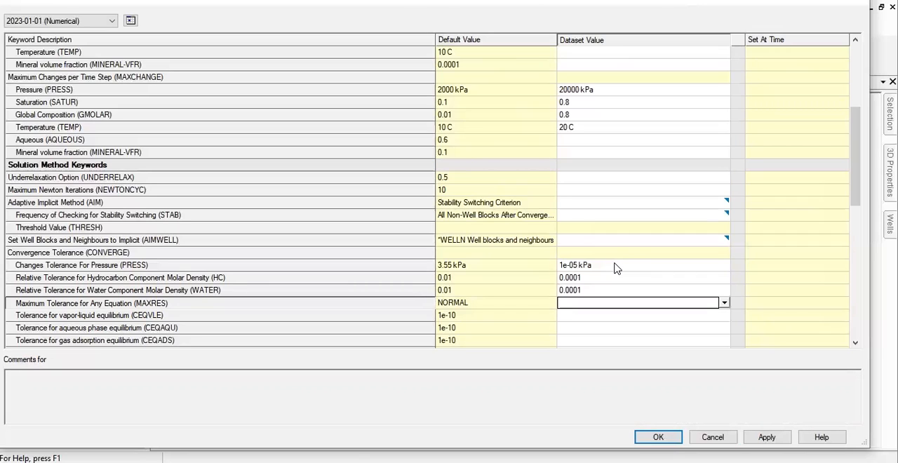
- Set the Maximum Tolerance for Any Equation (MAXRES) to 5e-05
type("e")
key("BackSpace")
type("5e-05")
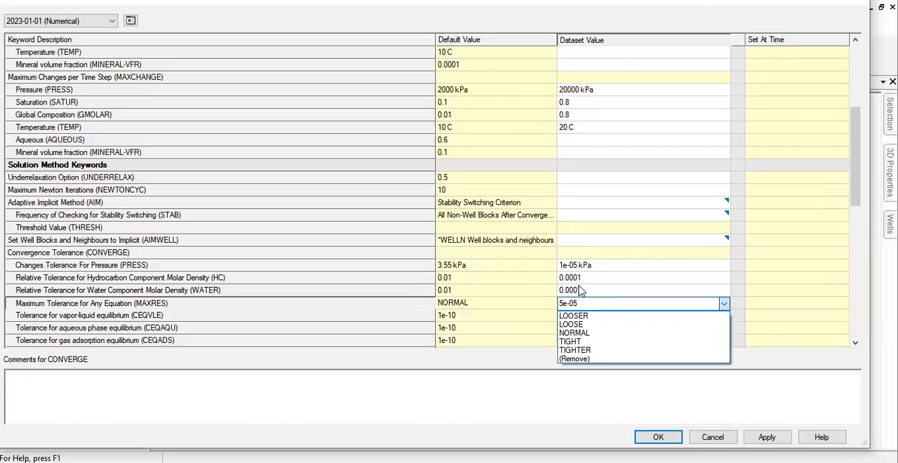
key("Return")
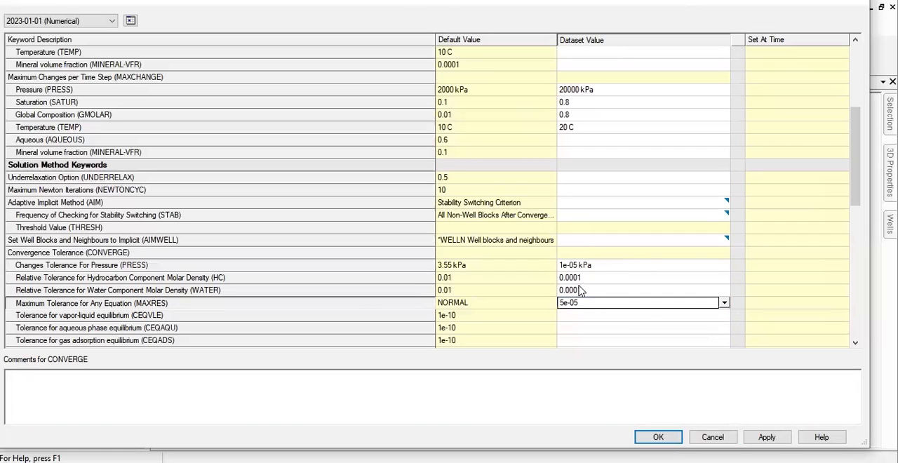
left_click(614, 317)
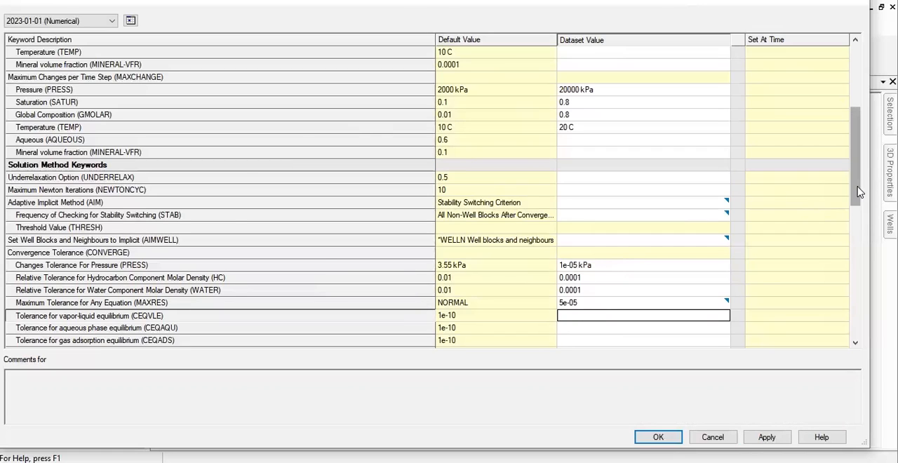
- Set the Linear Solver Precision (PRECC) to 1e-06
scroll(695, 218, "down", 5)
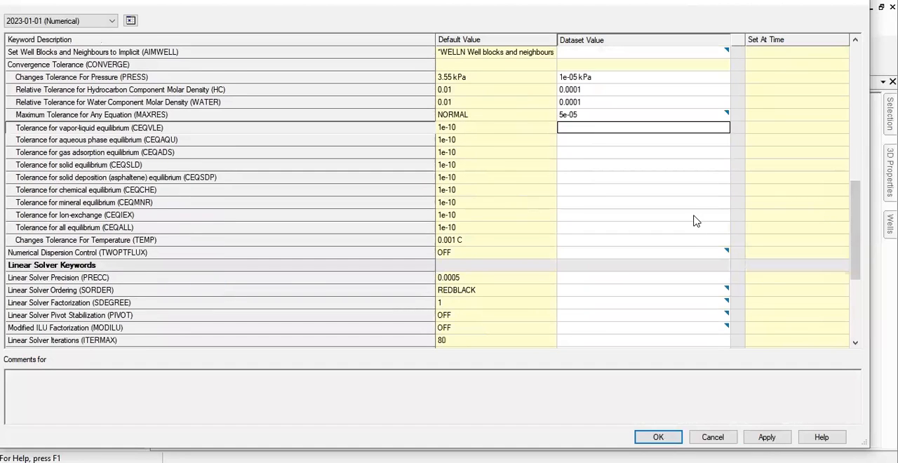
scroll(403, 243, "down", 2)
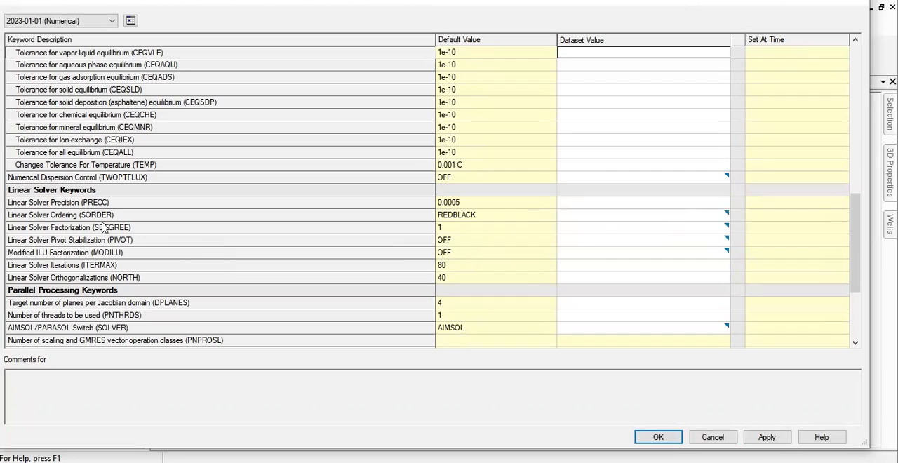
left_click(579, 204)
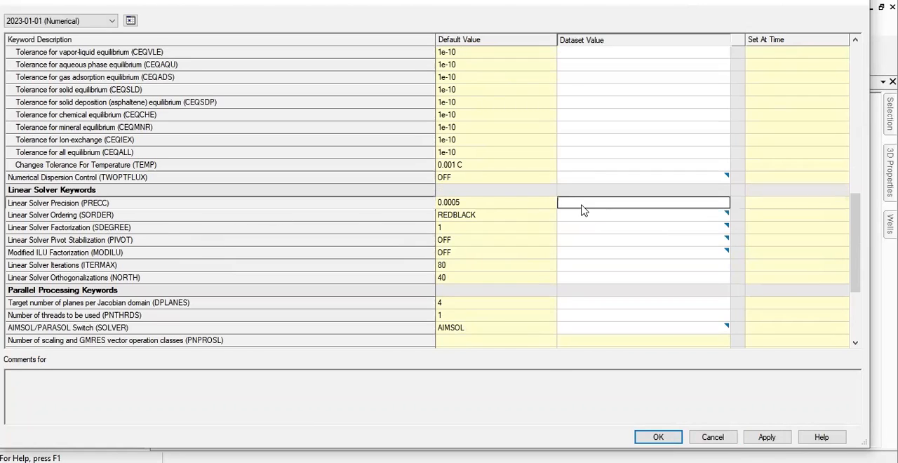
type("1e-06")
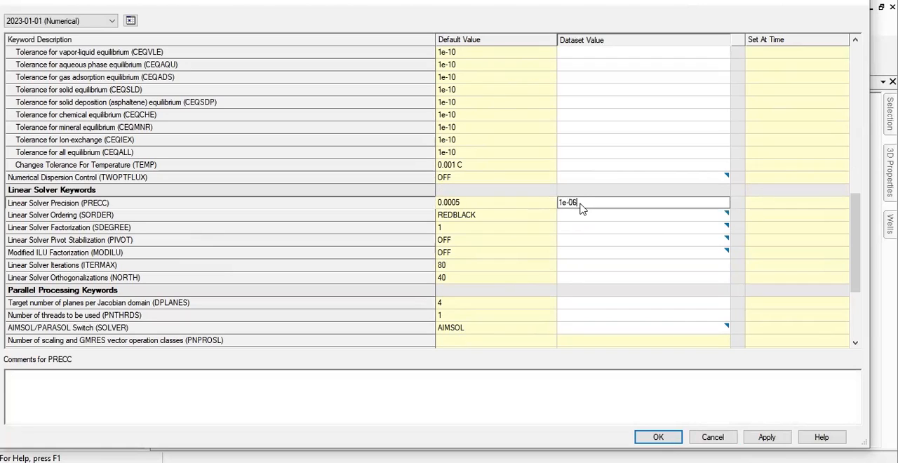
key("Return")
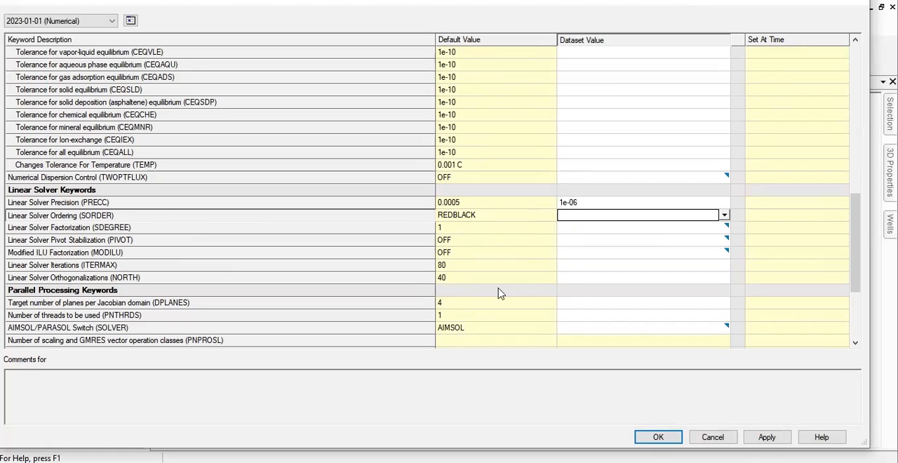
- Set Linear Solver Iterations (ITERMAX) and Linear Solver Orthogonalizations (NORTH) to 200 each
left_click(584, 275)
left_click(584, 267)
type("200")
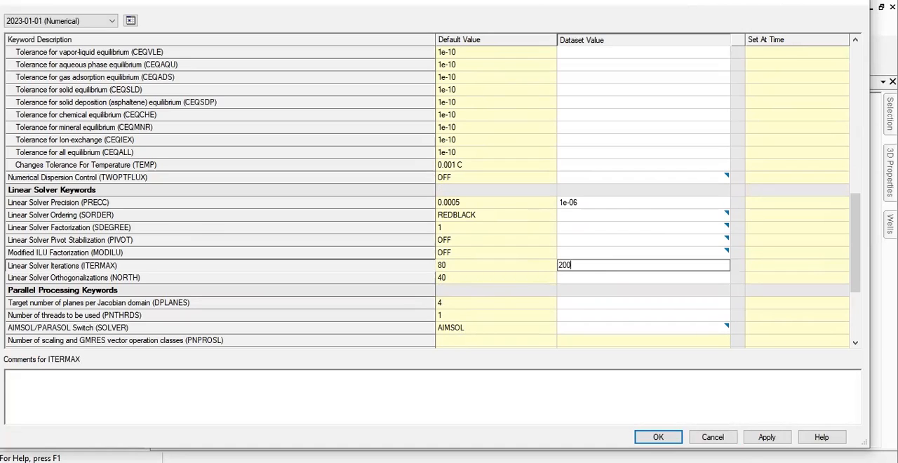
key("Return")
type("200")
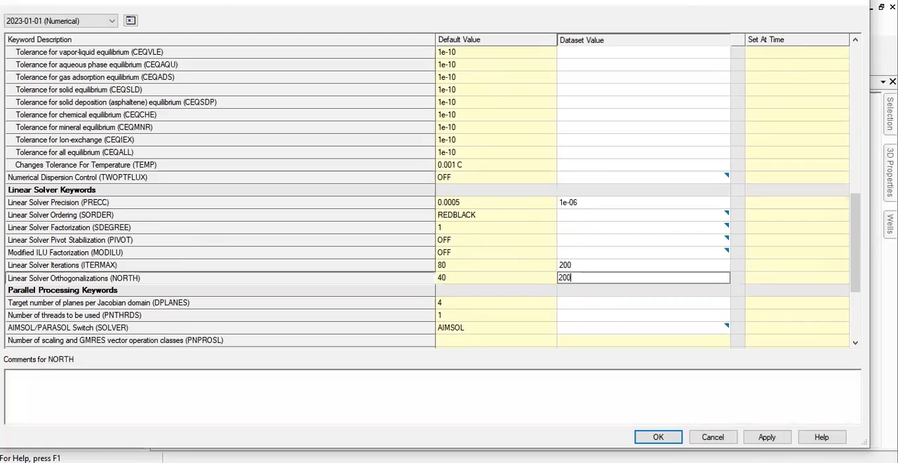
left_click(624, 306)
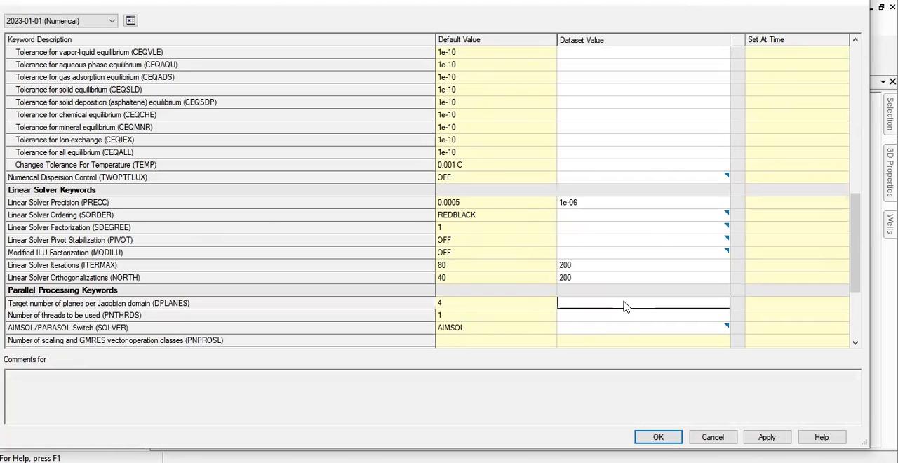
- Review the dataset values entered for the timestep, solution method, convergence and linear solver keywords
scroll(624, 306, "up", 15)
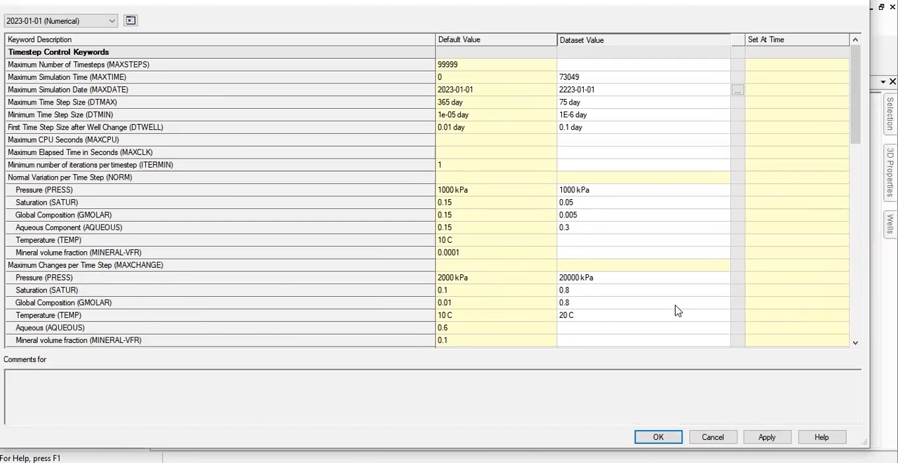
left_click_drag(855, 109, 849, 194)
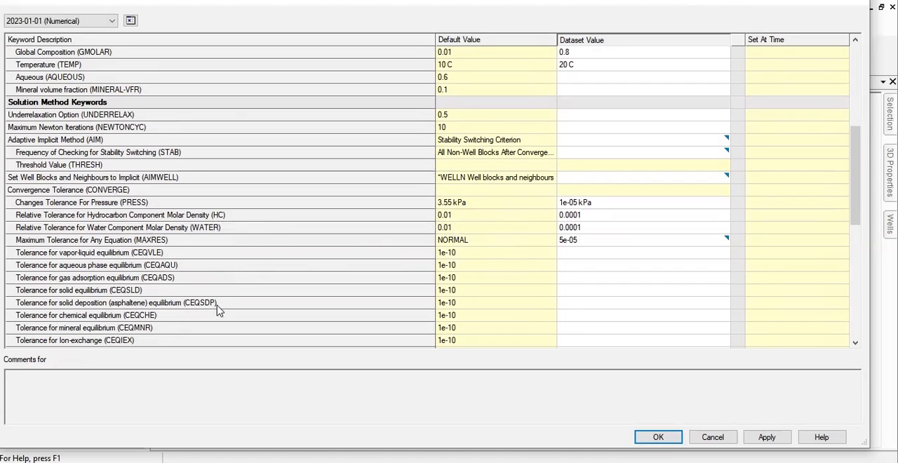
scroll(217, 309, "down", 3)
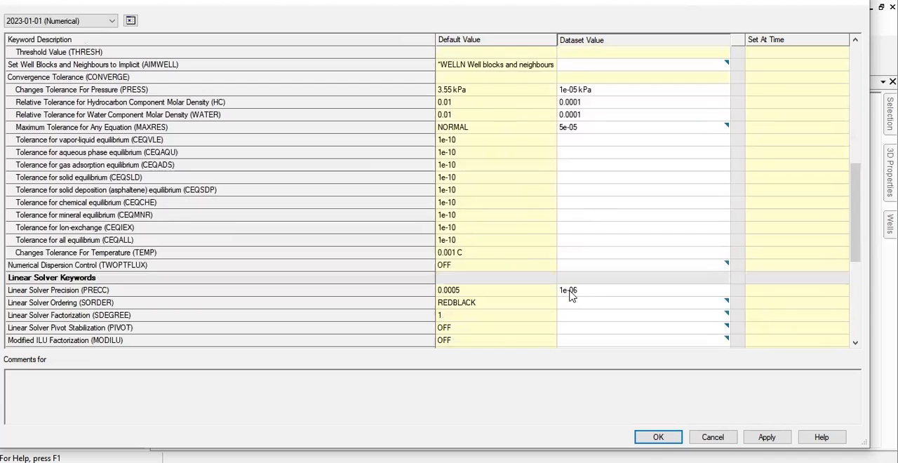
scroll(134, 282, "down", 2)
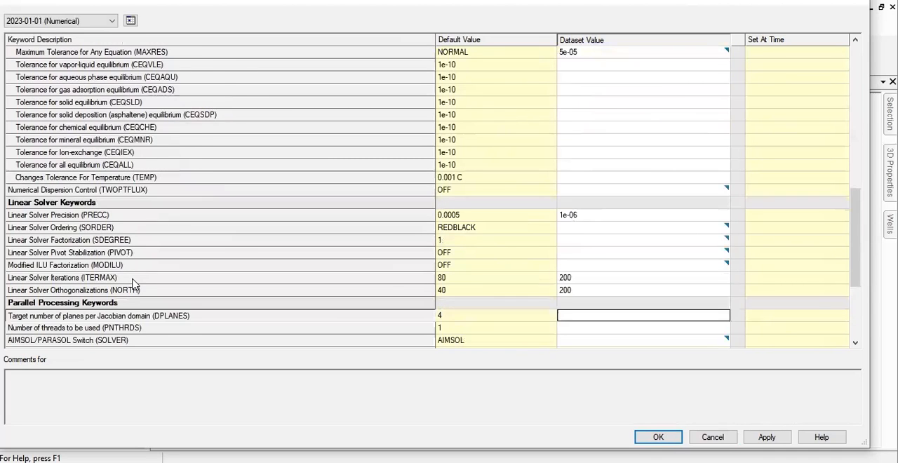
scroll(133, 283, "down", 1)
scroll(133, 282, "down", 3)
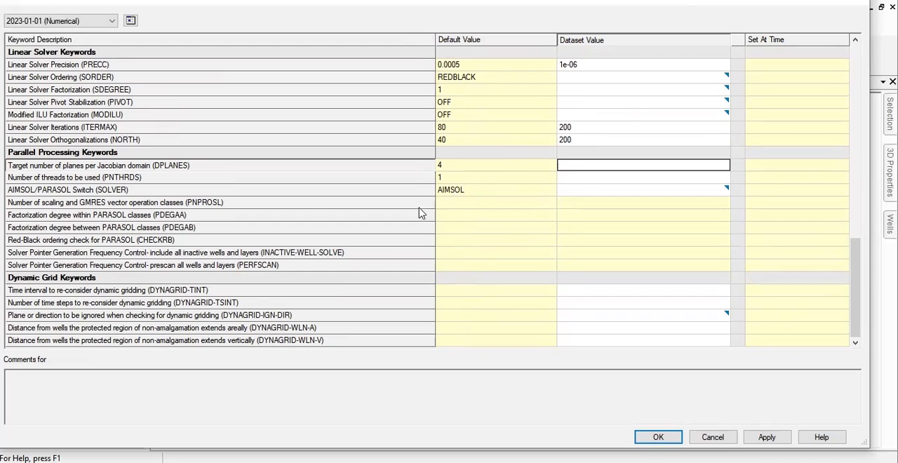
scroll(360, 290, "up", 9)
scroll(359, 290, "up", 2)
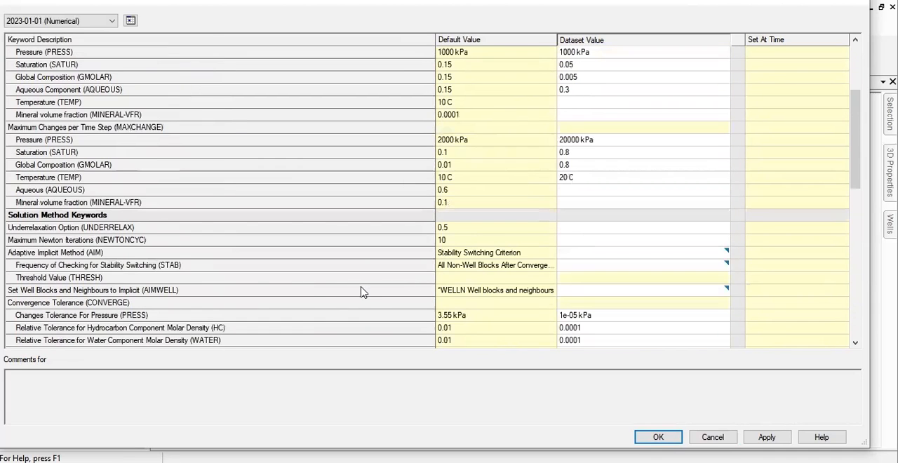
scroll(195, 266, "up", 3)
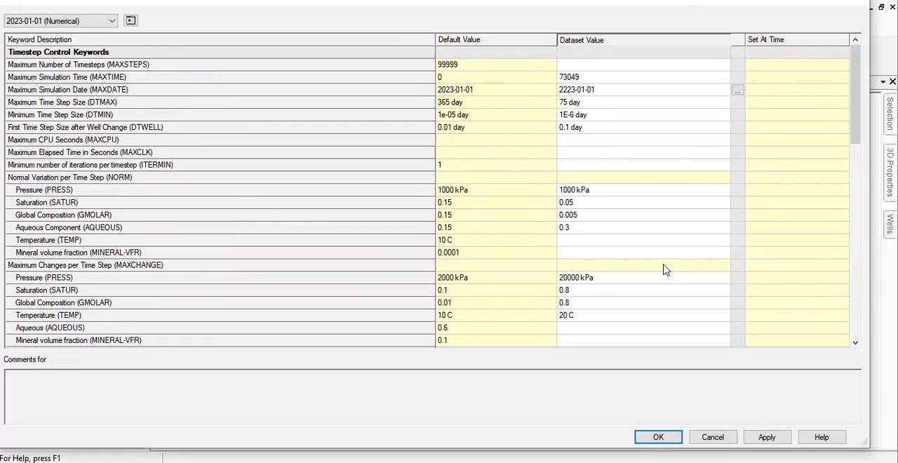
scroll(668, 266, "down", 8)
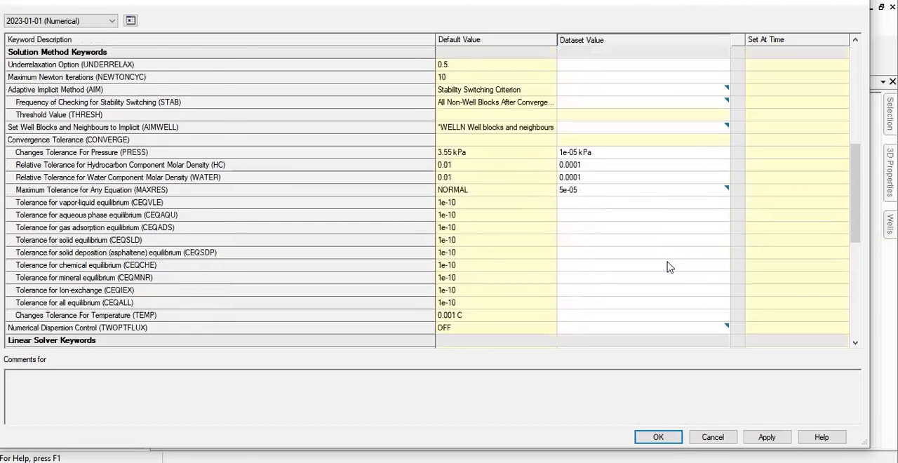
scroll(667, 267, "down", 4)
scroll(668, 267, "up", 3)
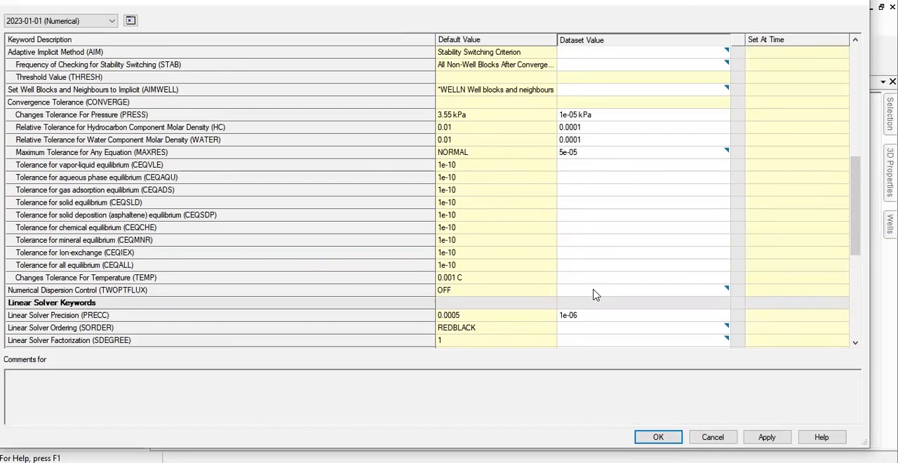
scroll(596, 293, "down", 4)
scroll(684, 303, "down", 1)
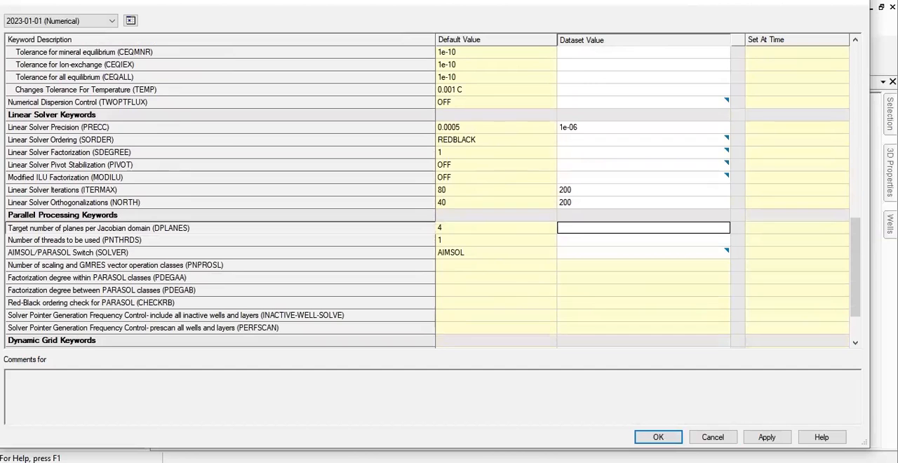
- Apply the numerical control settings and close the keyword dialog
left_click(766, 436)
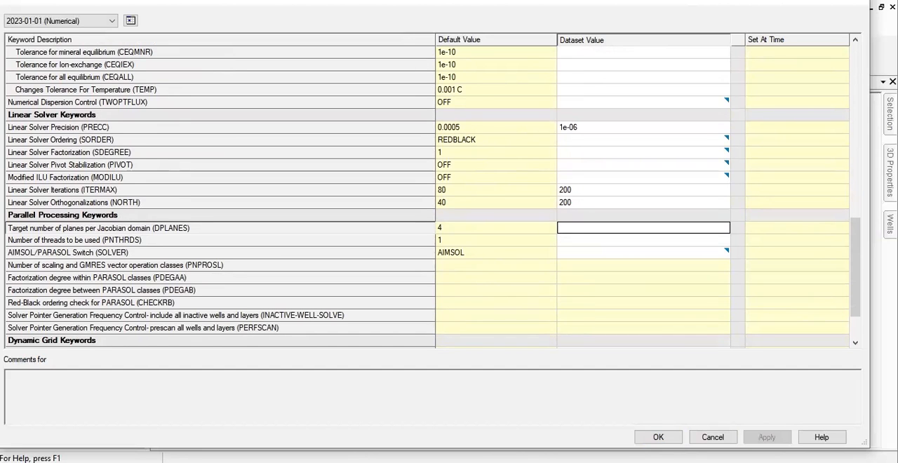
left_click(658, 437)
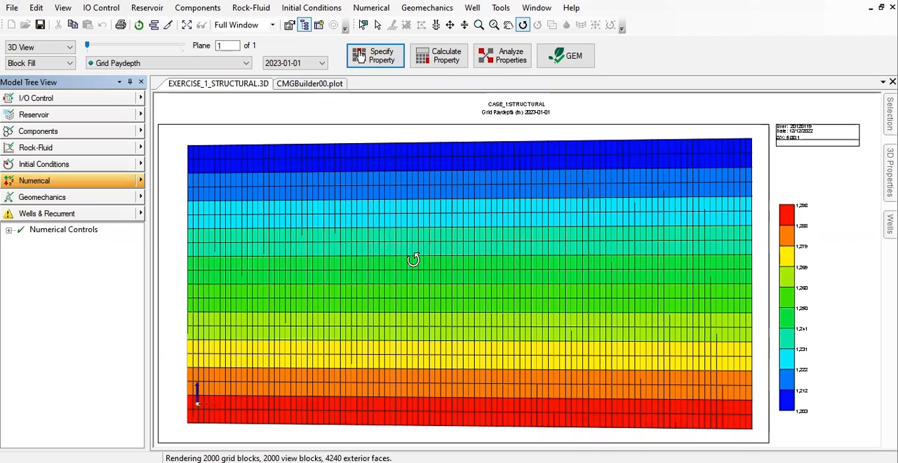
scroll(459, 280, "up", 2)
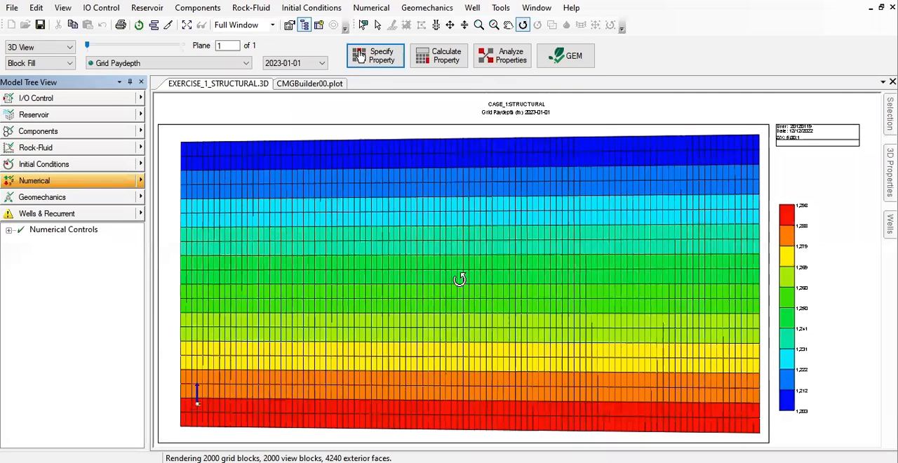
scroll(461, 279, "down", 5)
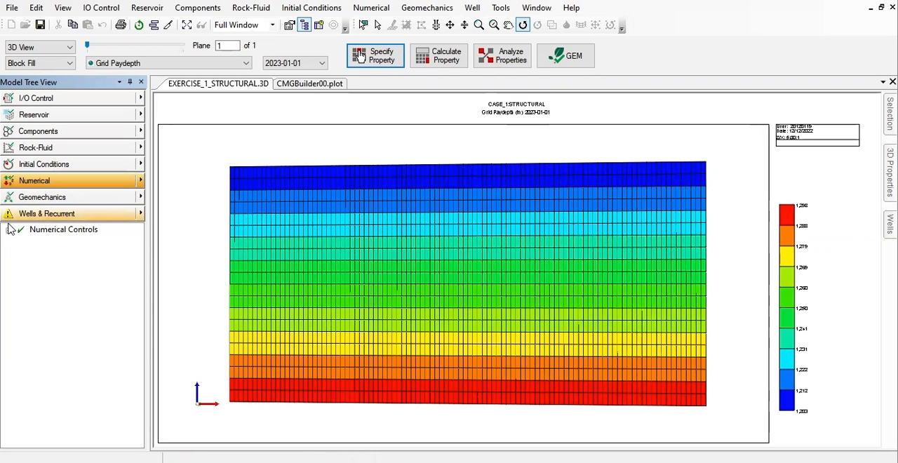
- Open the list of simulation dates in the Wells & Recurrent section
left_click(139, 218)
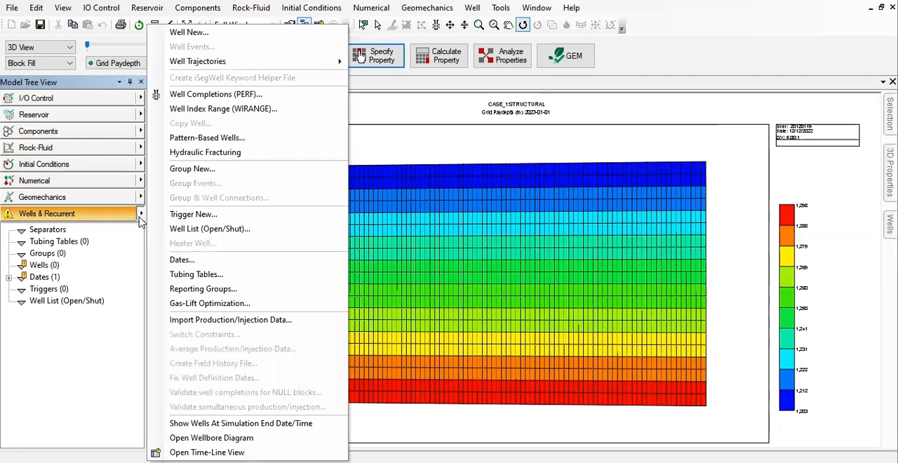
left_click(43, 279)
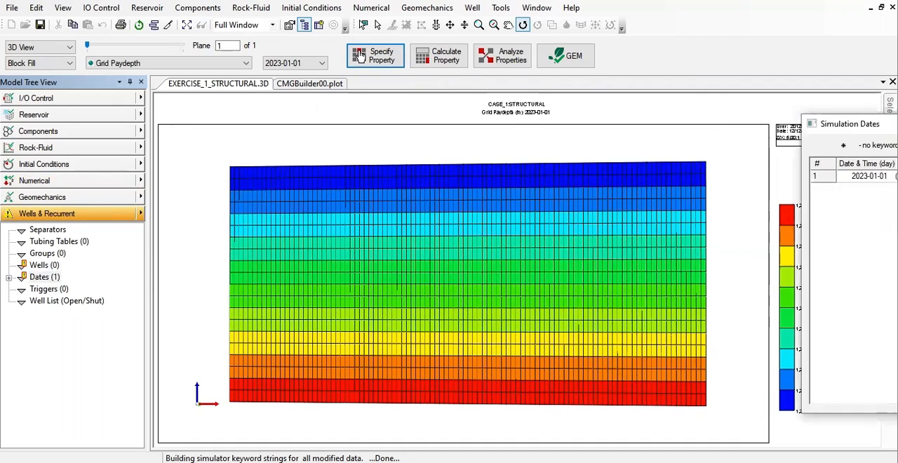
left_click_drag(631, 146, 311, 141)
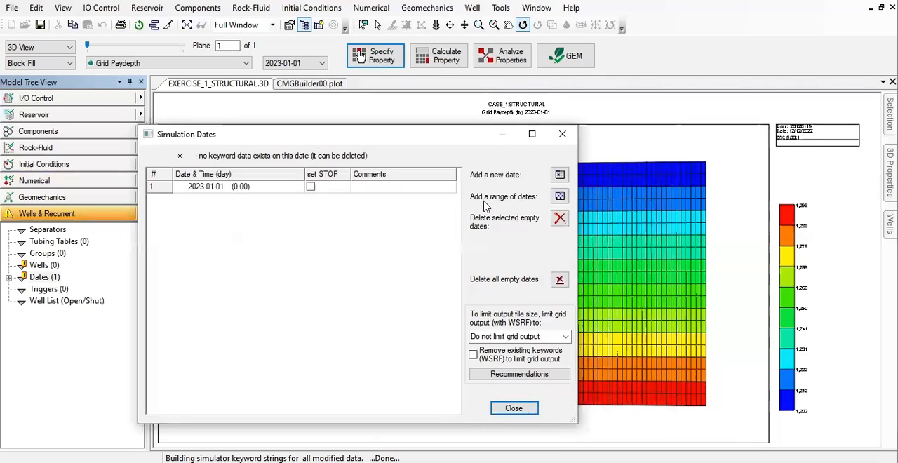
- Add a range of simulation dates from 2023-01-01 to 2223-01-01 with a step of 1 year
left_click(559, 197)
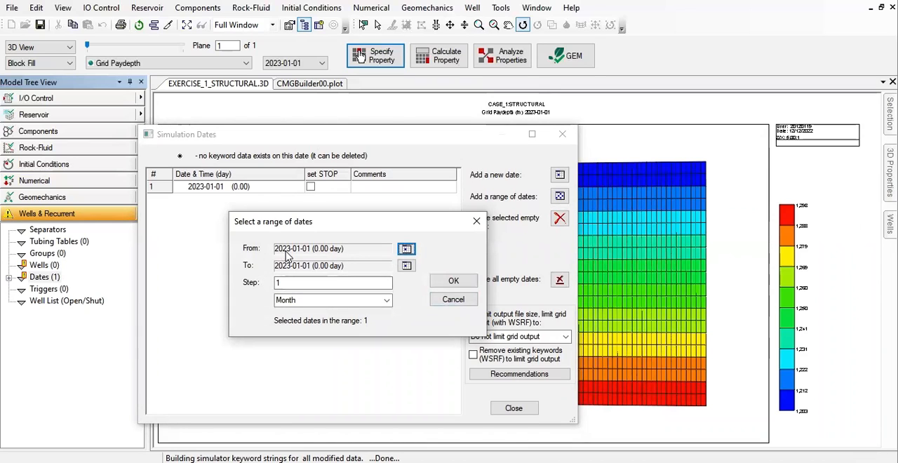
left_click(406, 265)
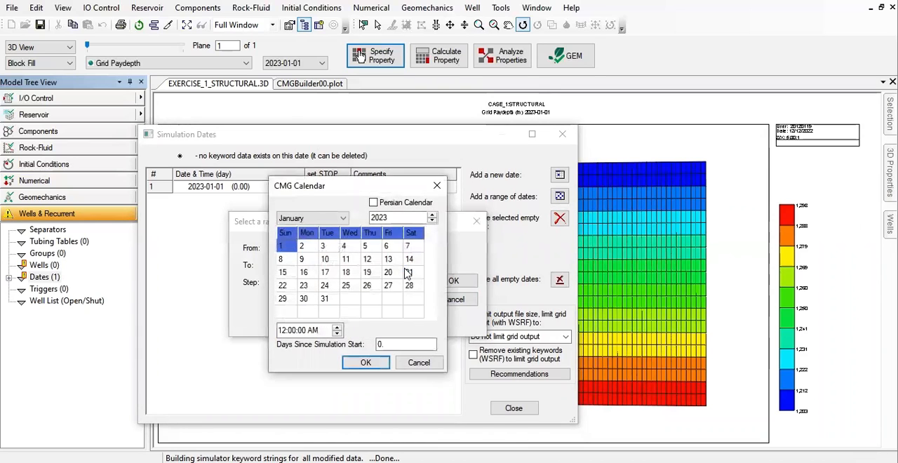
left_click(376, 216)
left_click(432, 315)
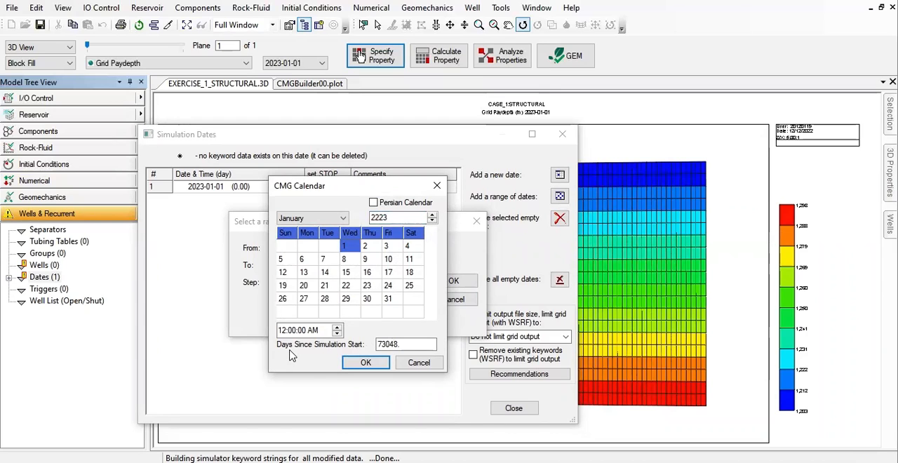
left_click(366, 363)
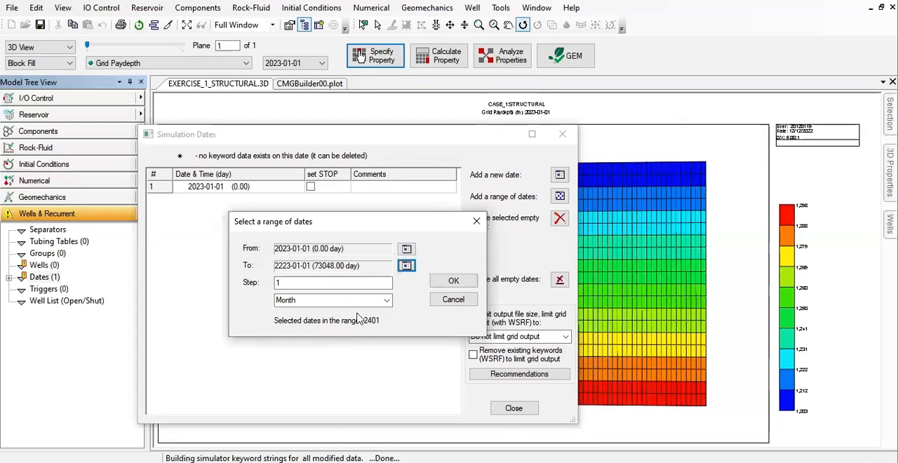
left_click(382, 302)
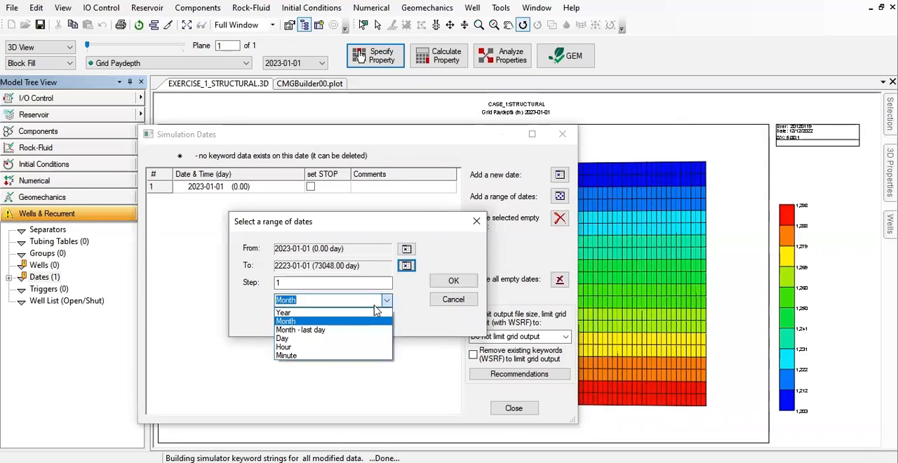
left_click(287, 314)
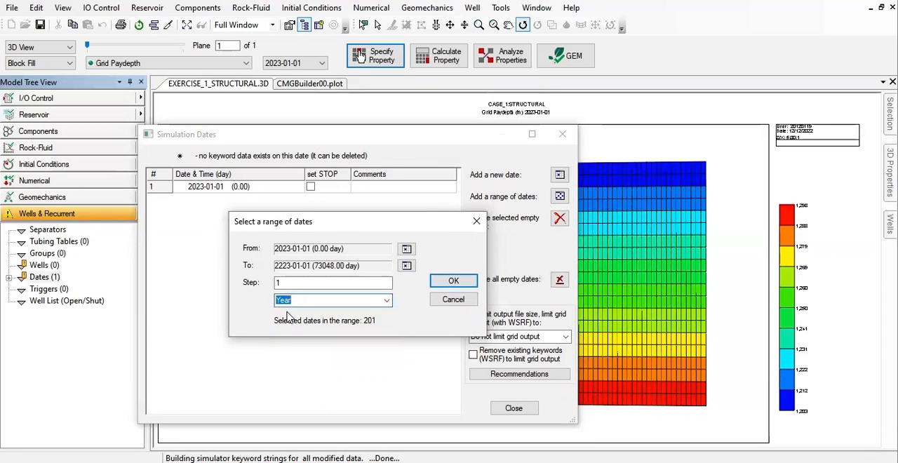
left_click(454, 281)
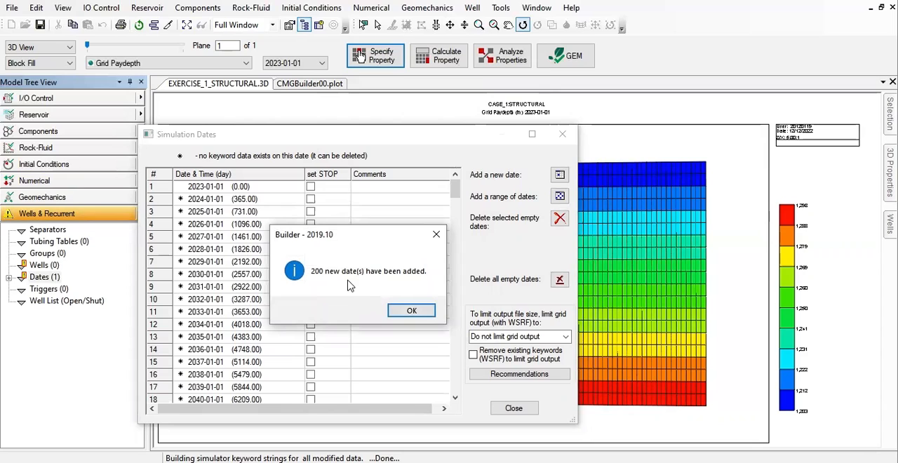
left_click(413, 311)
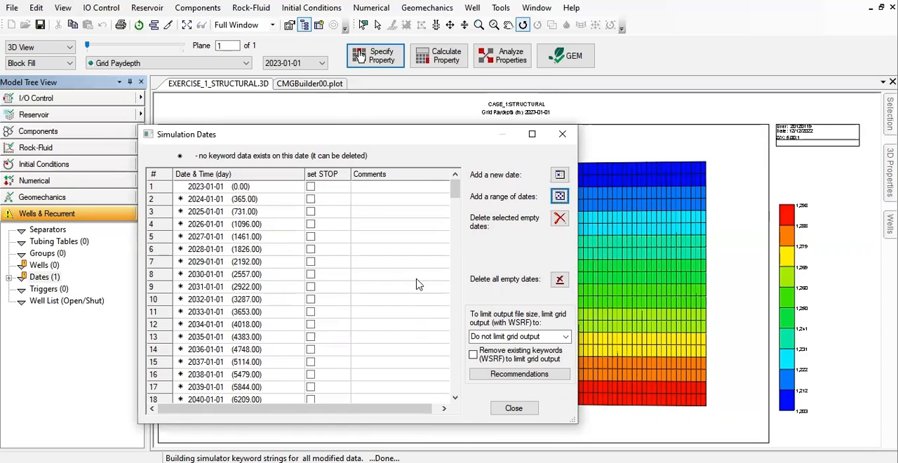
- Set the simulation STOP on the final date, 2223-01-01, and close the simulation dates
scroll(207, 203, "down", 4)
scroll(211, 212, "down", 8)
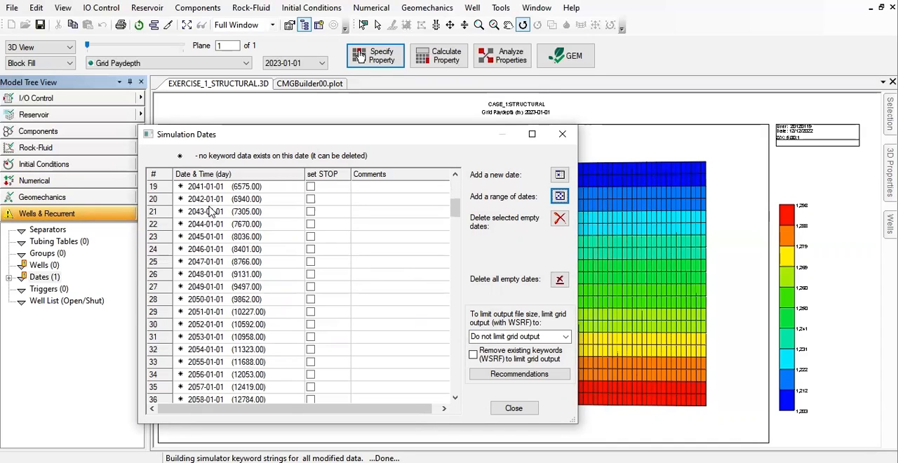
scroll(211, 212, "down", 20)
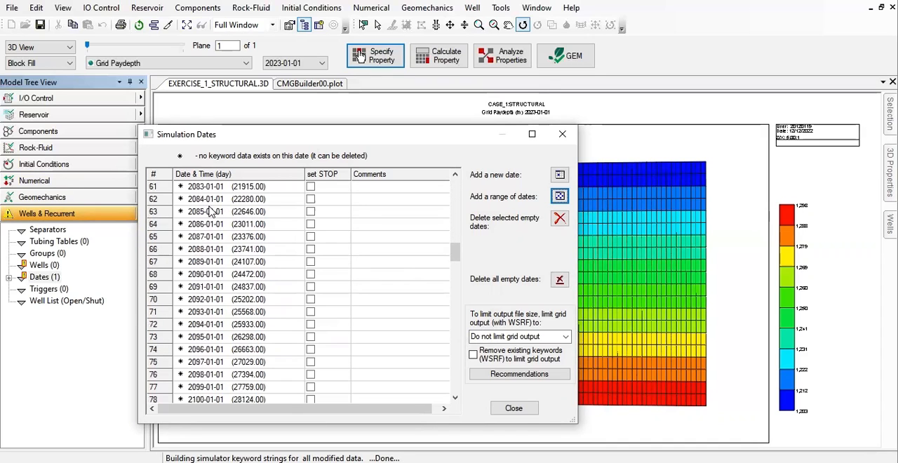
scroll(249, 281, "down", 13)
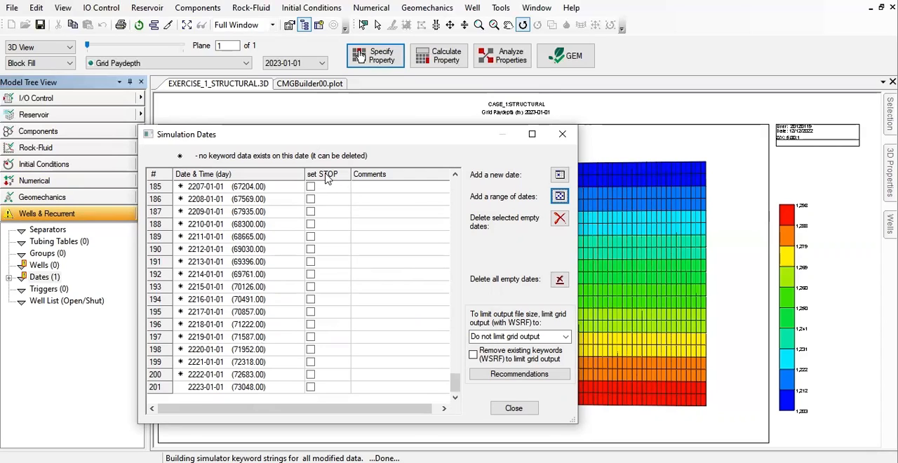
left_click(311, 387)
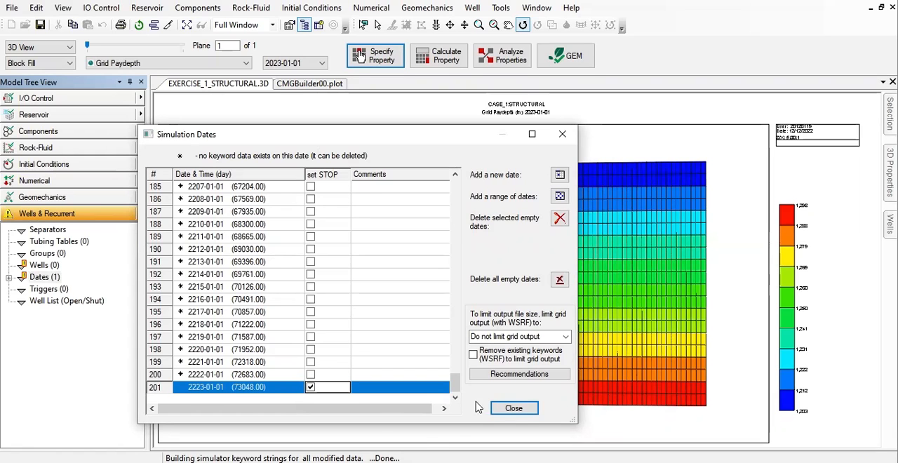
left_click(513, 408)
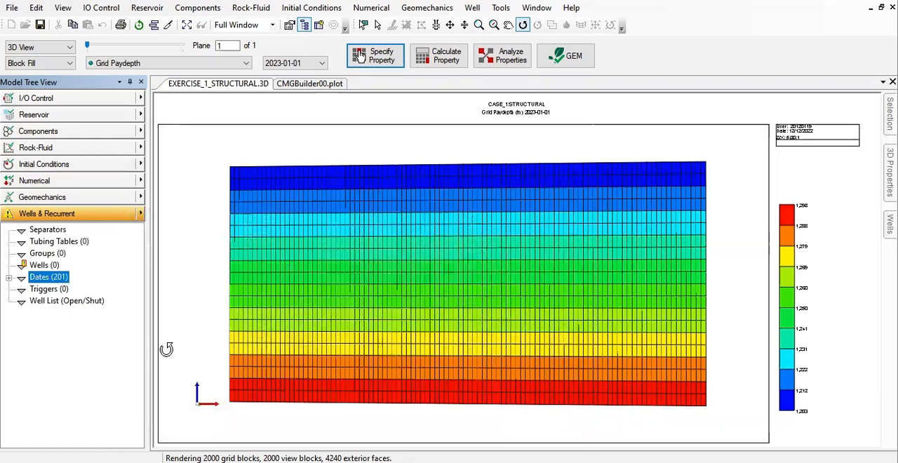
- Create a new well named CO2_INJECTOR and set its type to INJECTOR
right_click(45, 271)
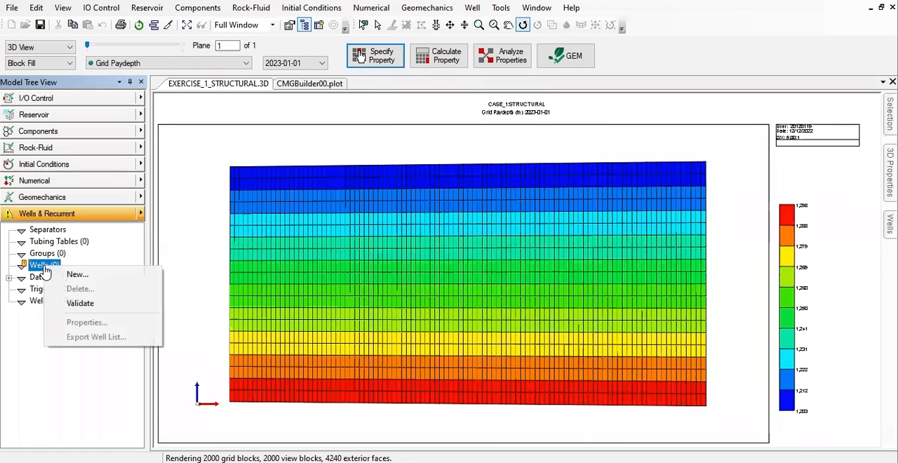
left_click(75, 274)
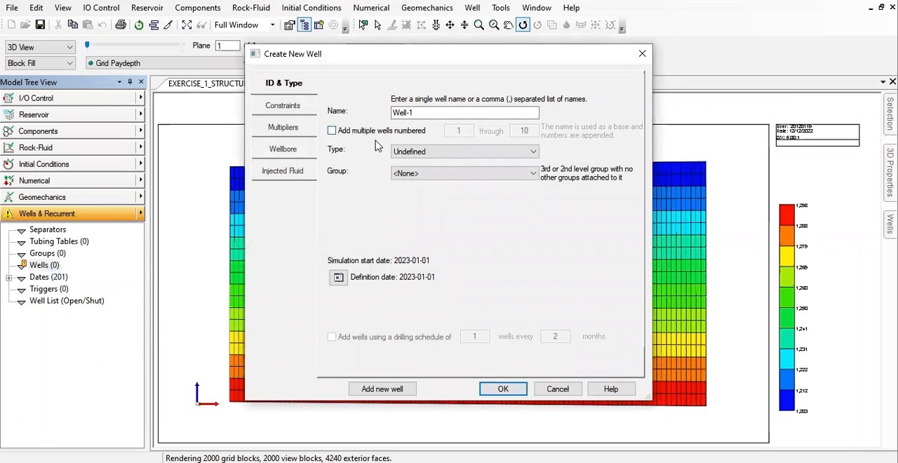
left_click_drag(442, 112, 367, 112)
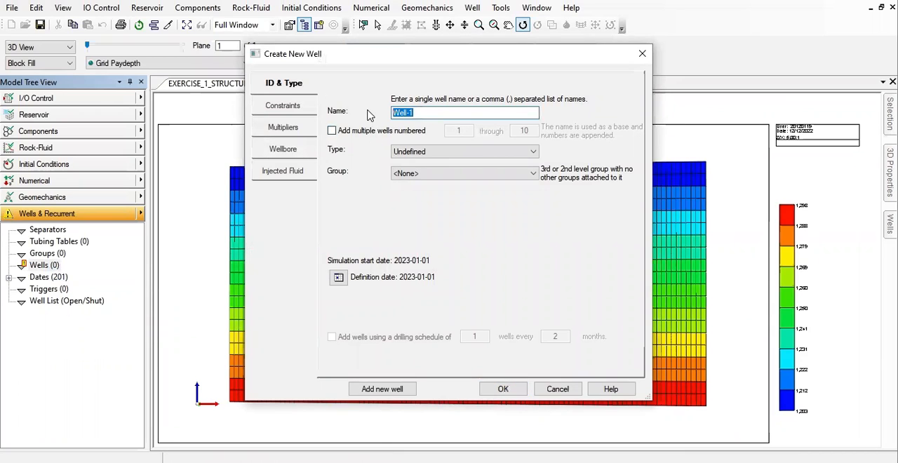
type("CO2_INJECTOR")
left_click(420, 152)
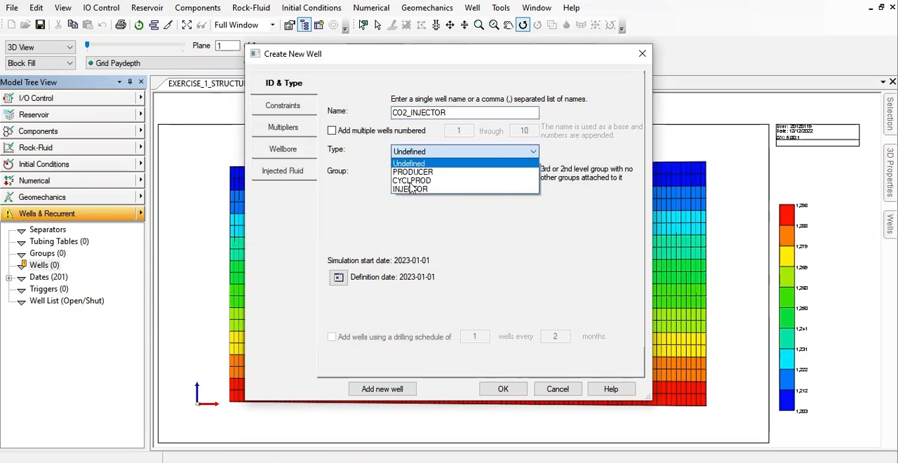
left_click(423, 190)
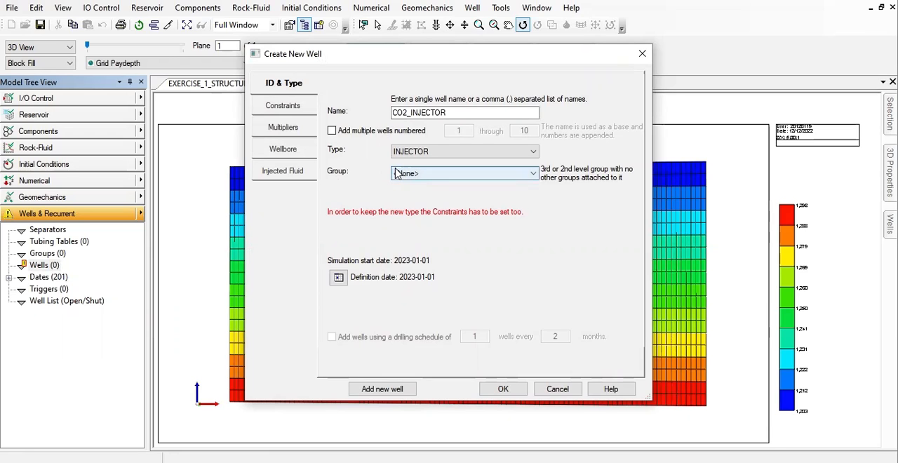
- Enable constraint definition for the injector and add an OPERATE constraint on STG surface gas rate
left_click(295, 110)
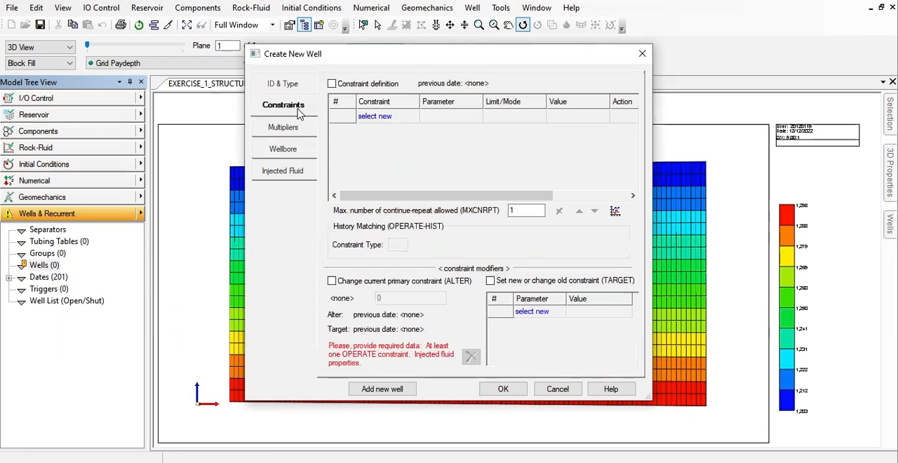
left_click_drag(329, 59, 186, 50)
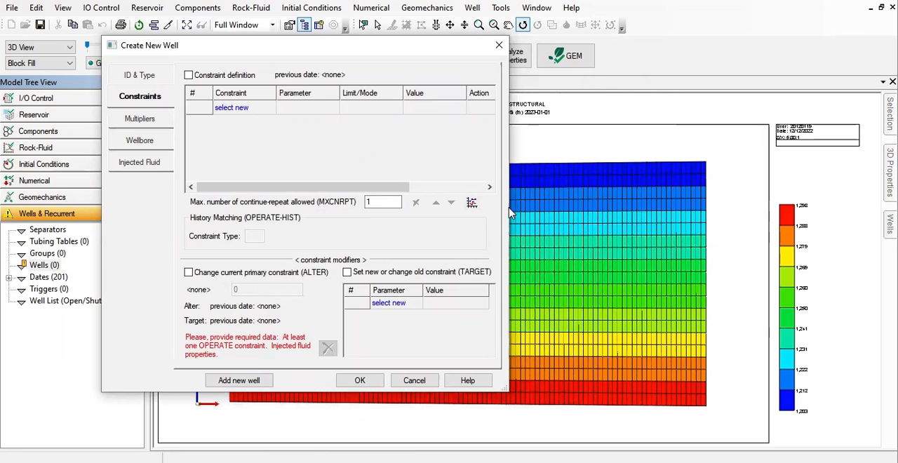
left_click_drag(510, 210, 726, 209)
left_click(188, 75)
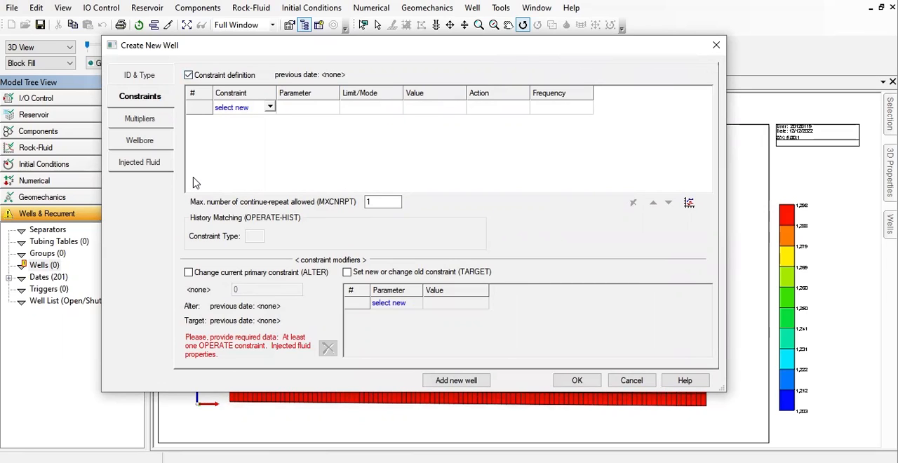
left_click(263, 109)
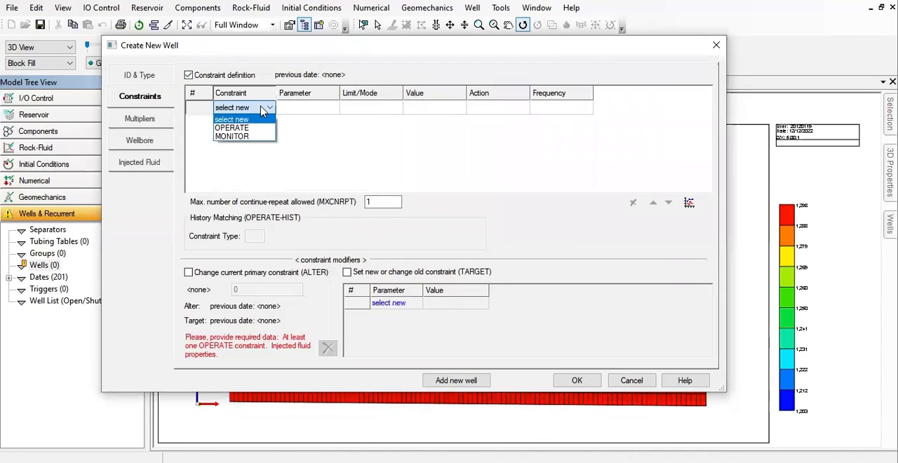
left_click(247, 128)
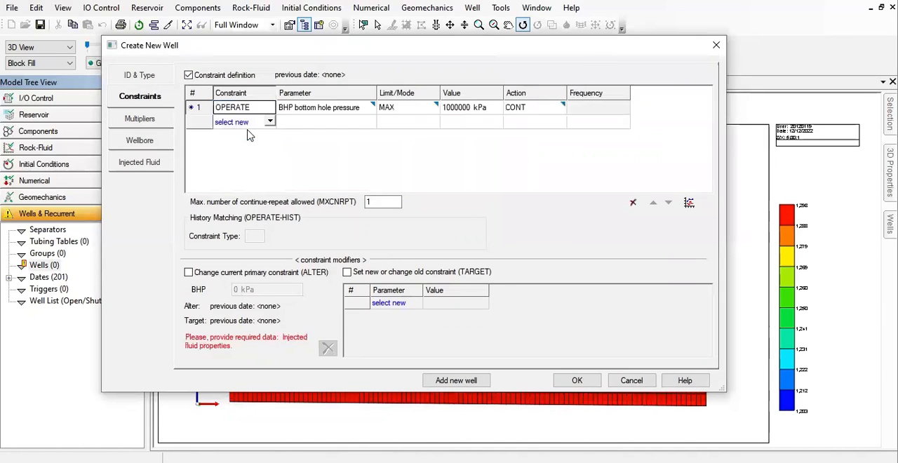
left_click(350, 114)
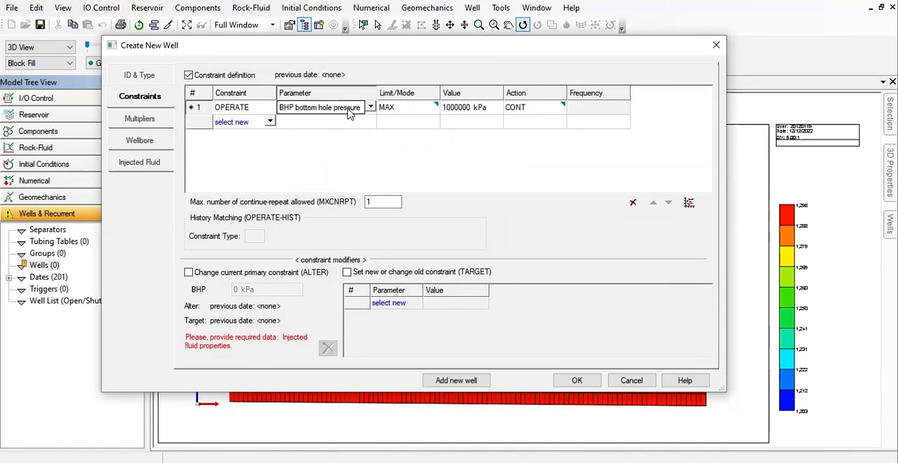
left_click(370, 108)
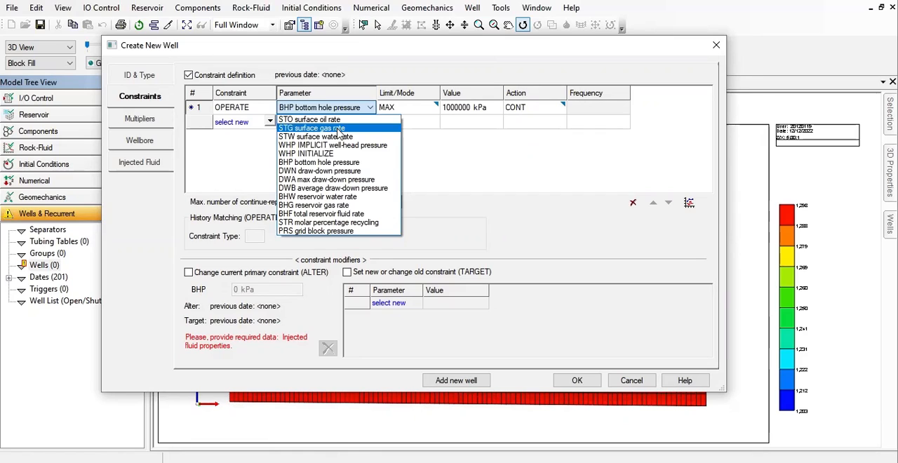
left_click(339, 129)
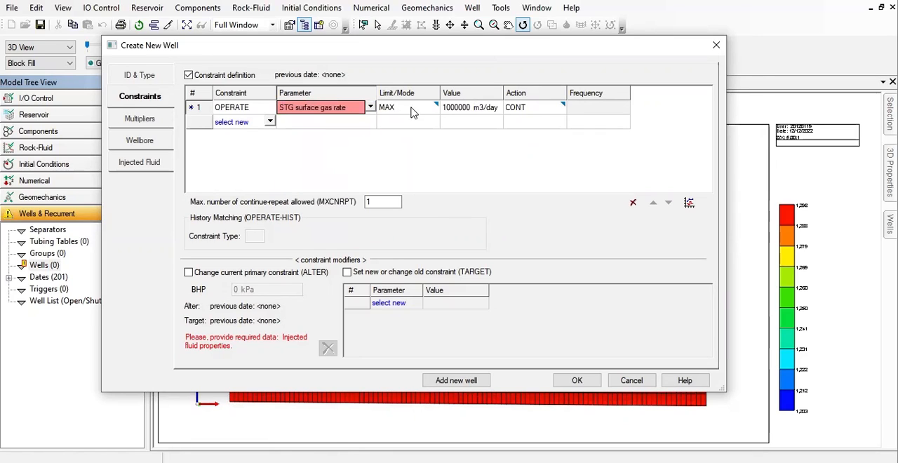
- Set the surface gas rate constraint's value to 10000 m3/day and its action to CONT REPEAT
double_click(458, 109)
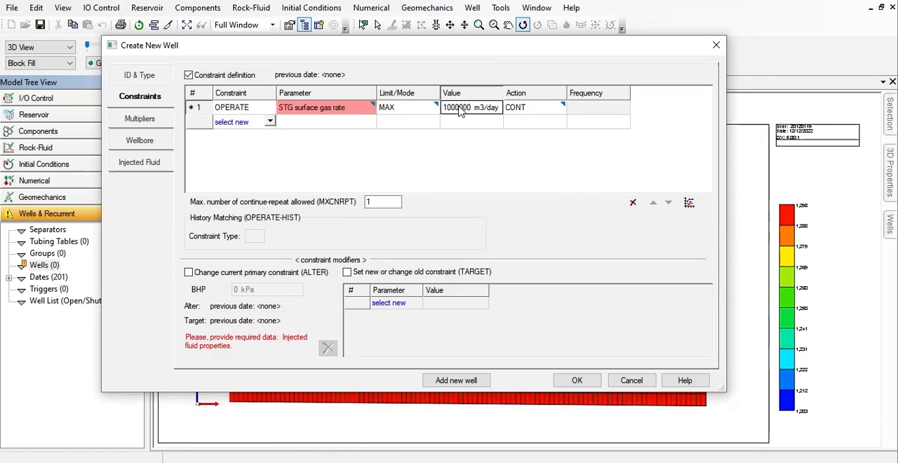
type("100")
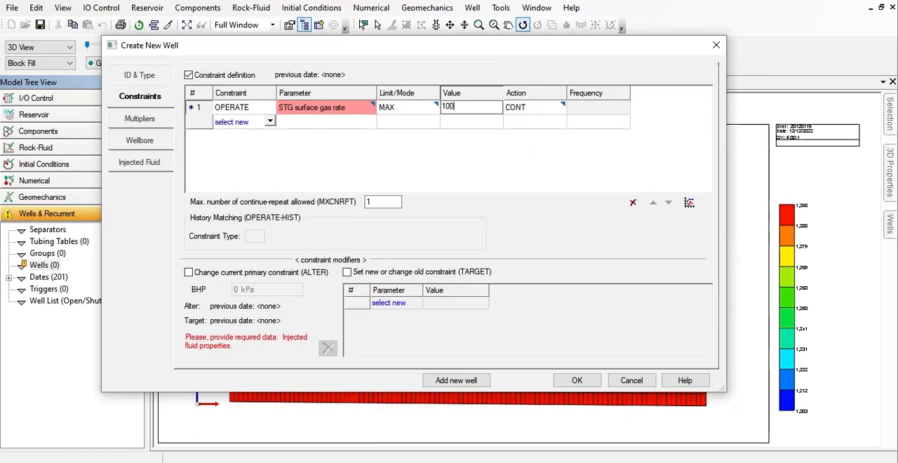
type("00 m3/day")
left_click(498, 177)
left_click(544, 110)
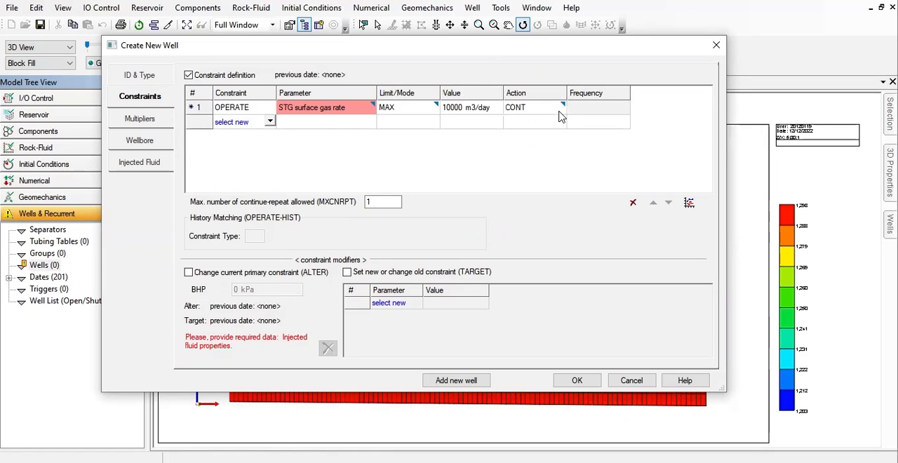
left_click(560, 108)
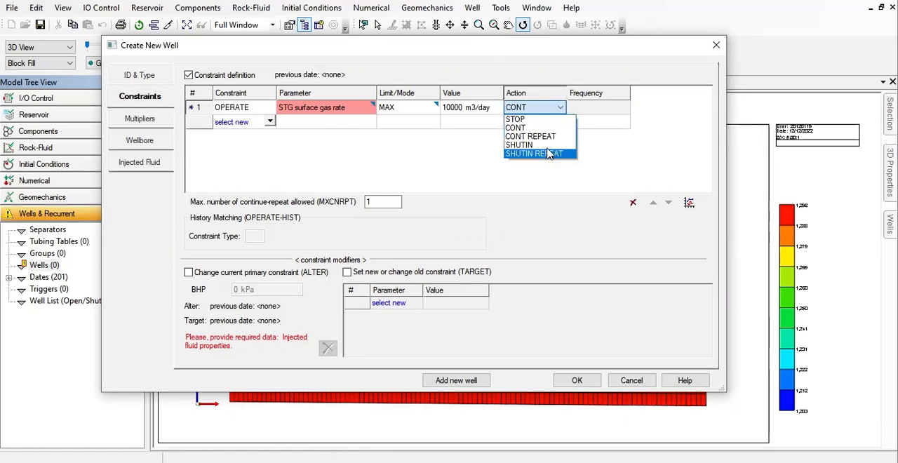
left_click(546, 137)
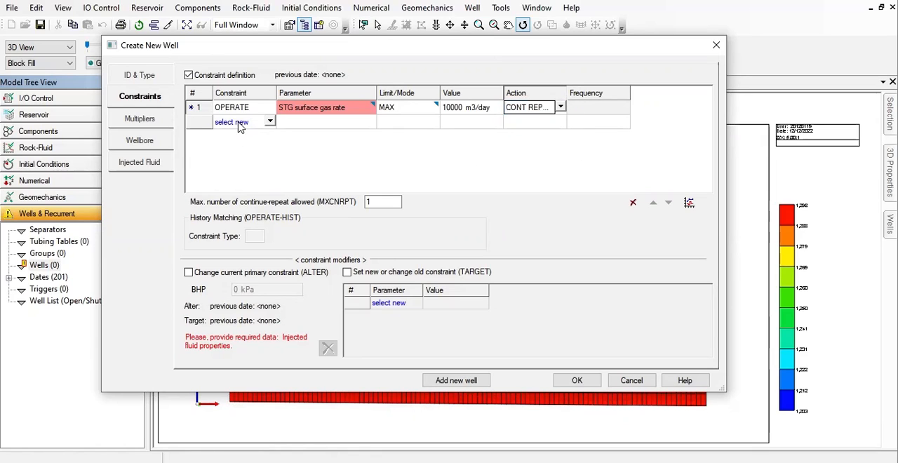
- Add a second OPERATE constraint on BHP bottom hole pressure with a maximum of 44500 kPa
left_click(270, 122)
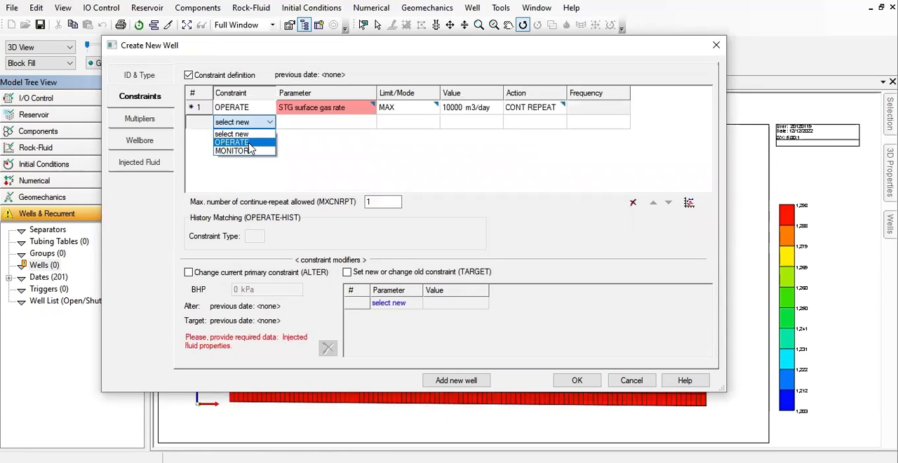
left_click(249, 142)
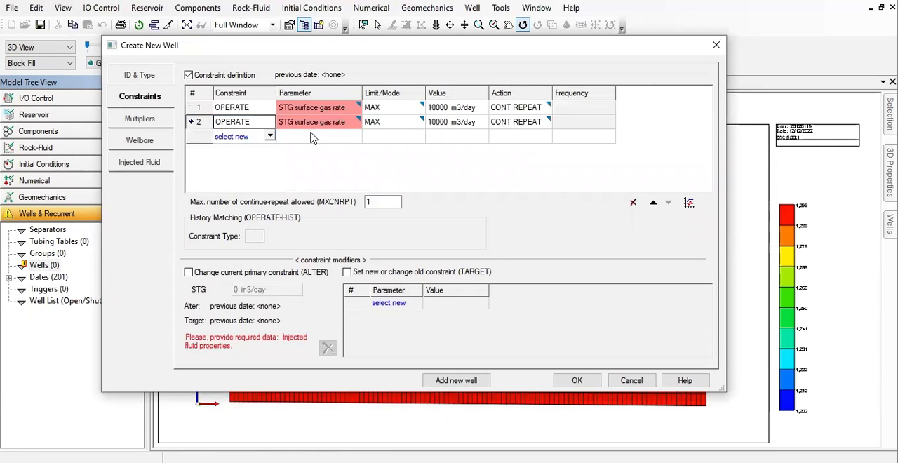
left_click(324, 126)
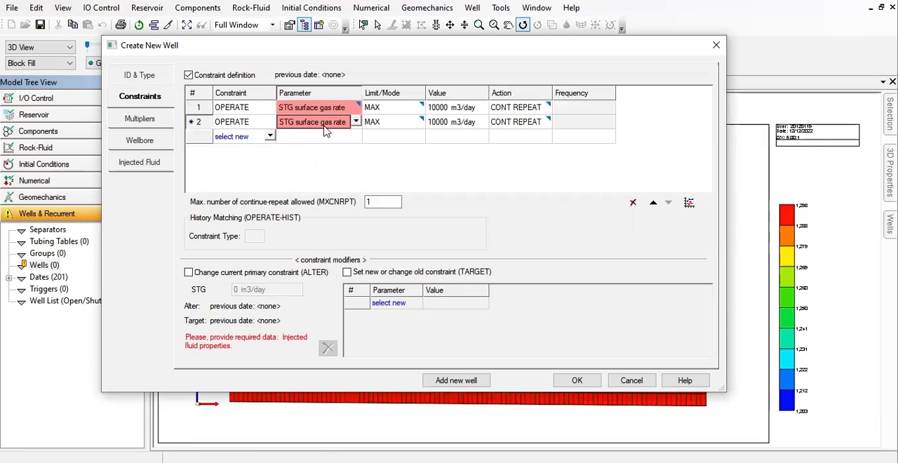
left_click(324, 126)
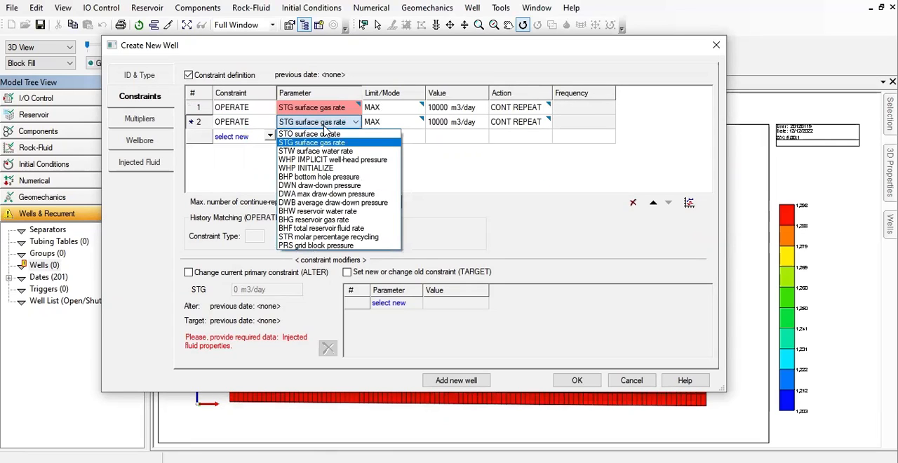
left_click(333, 177)
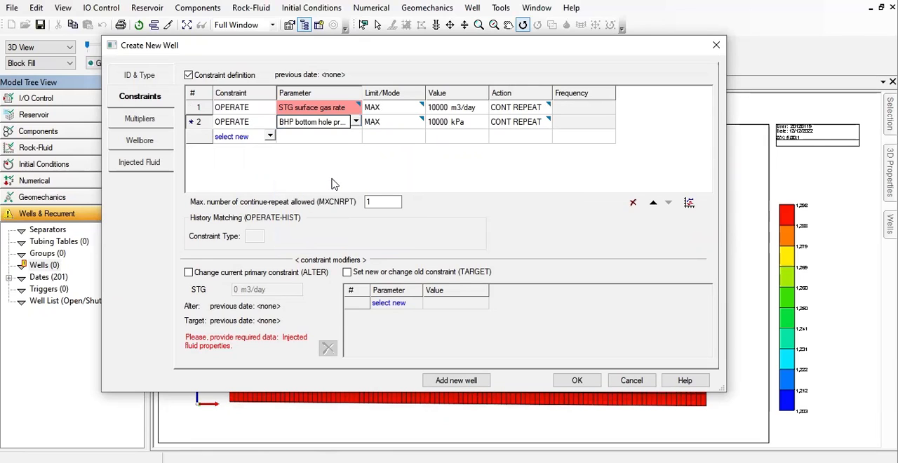
left_click(449, 126)
type("4.45E4")
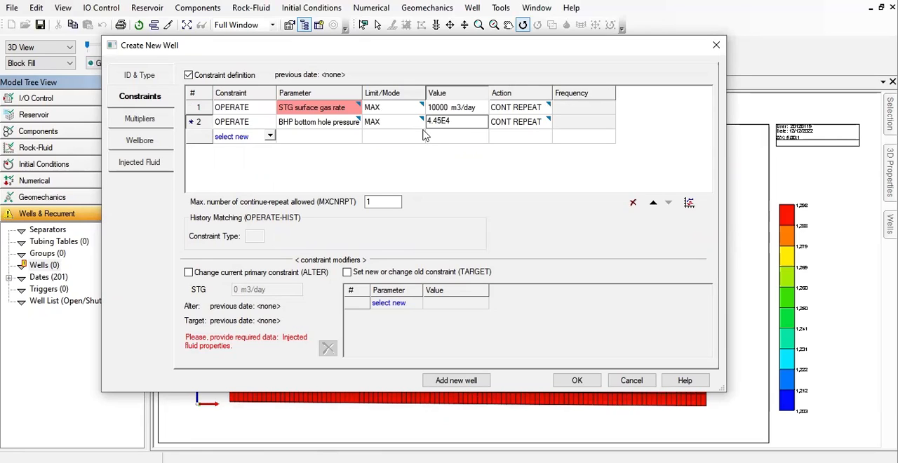
left_click(454, 154)
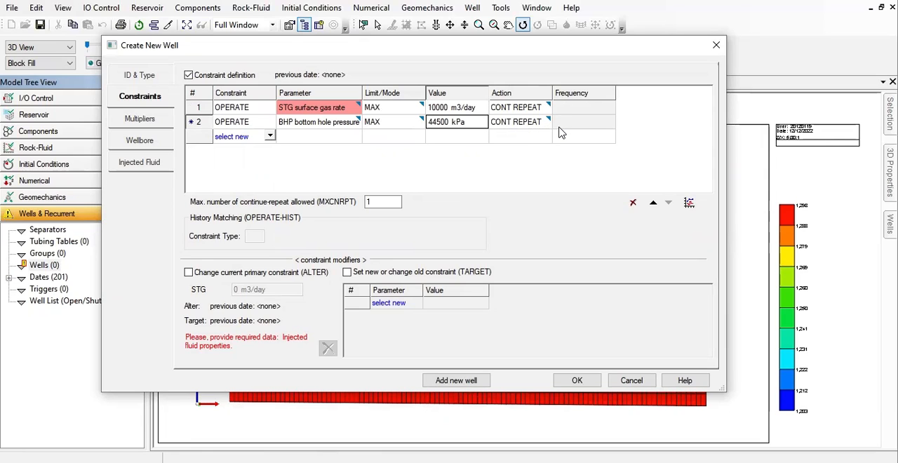
left_click(194, 111)
left_click(196, 125)
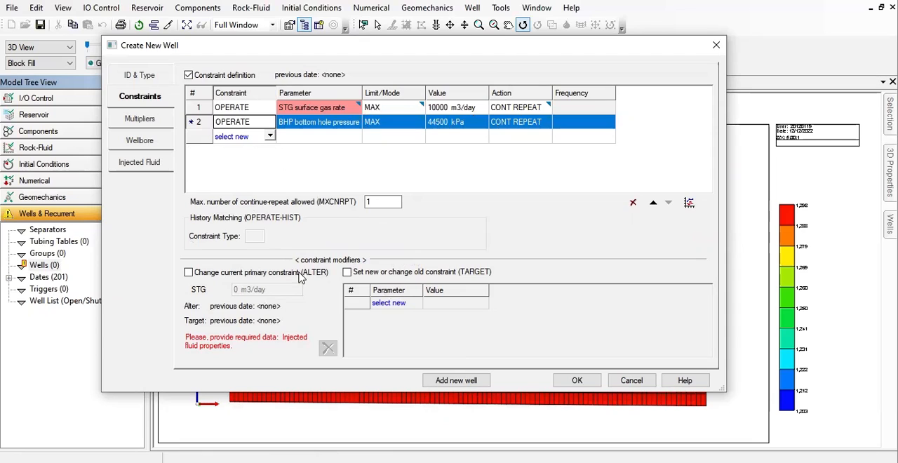
- Set the injected fluid to SOLVENT with a CO2 mole fraction of 1 and confirm the new well
left_click(140, 118)
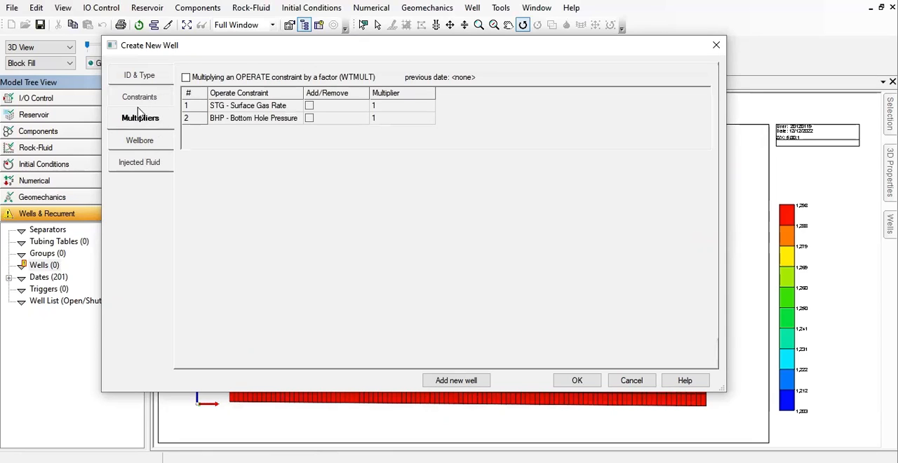
left_click(166, 147)
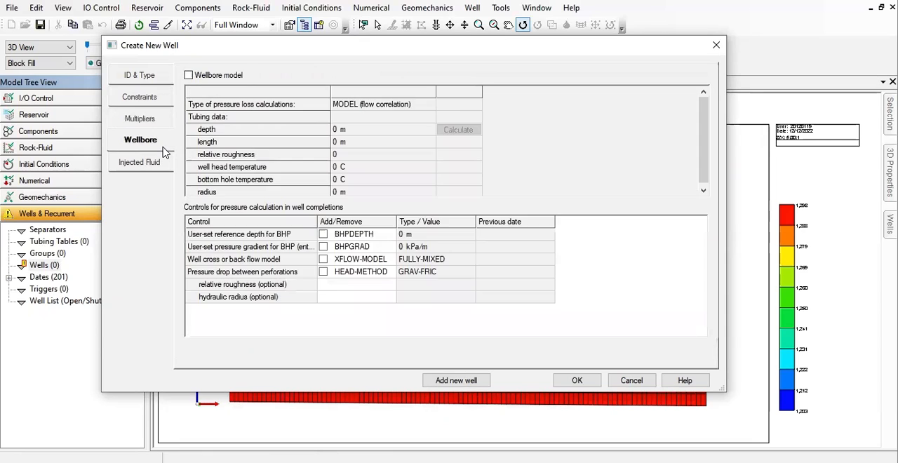
left_click(128, 174)
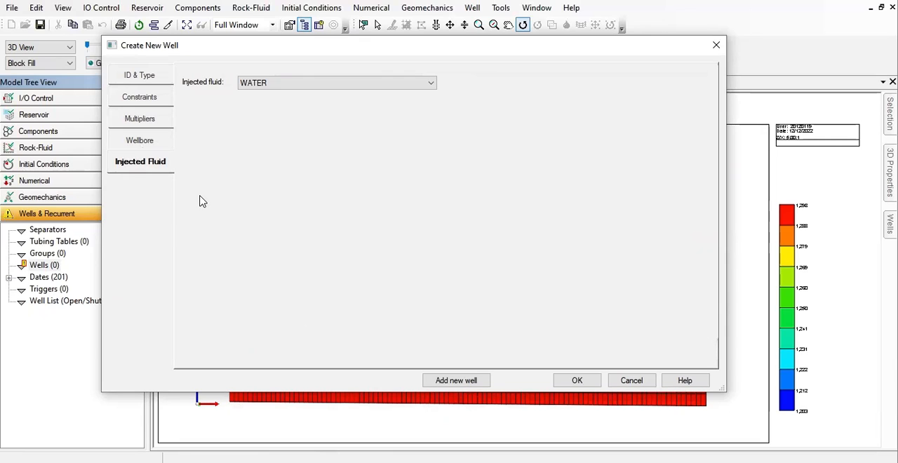
left_click(333, 88)
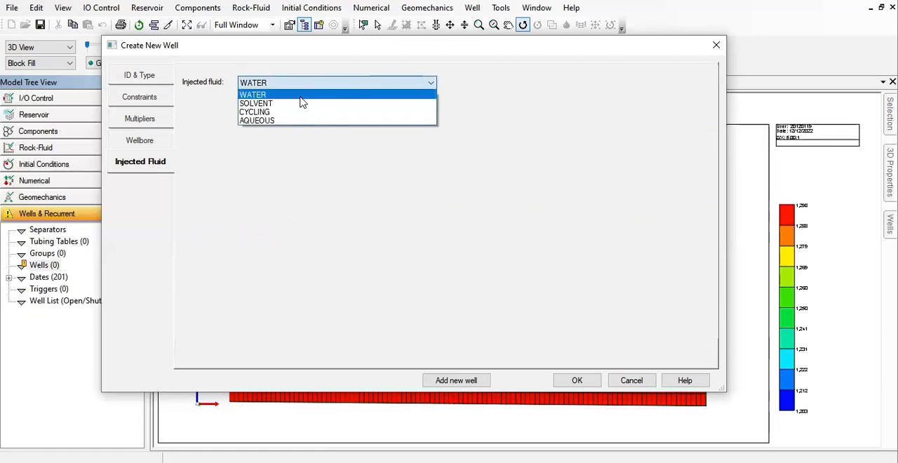
left_click(264, 105)
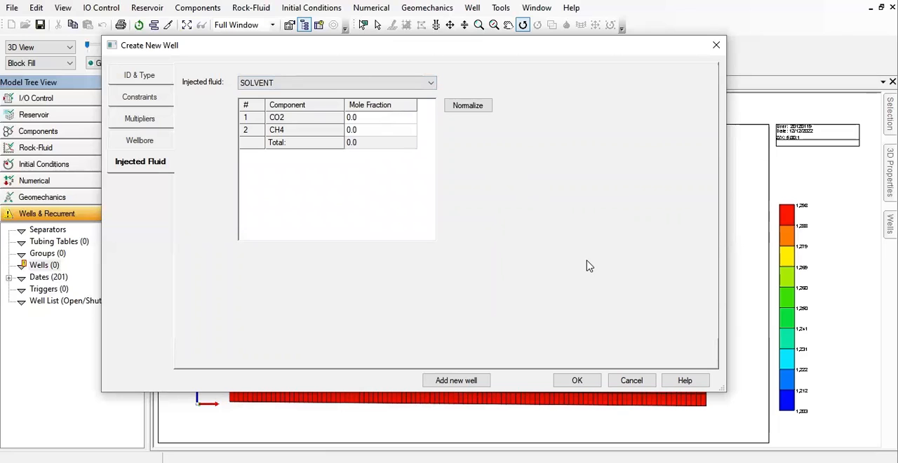
left_click(363, 130)
left_click(371, 120)
type("1")
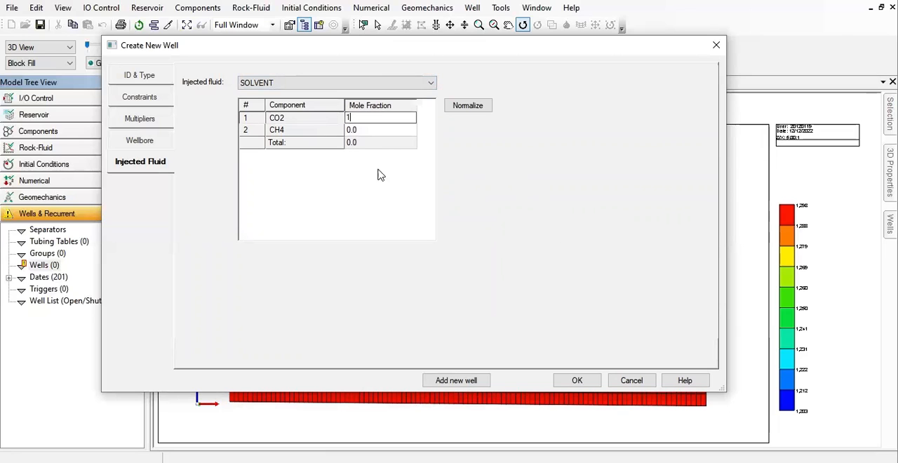
left_click(404, 172)
left_click(574, 380)
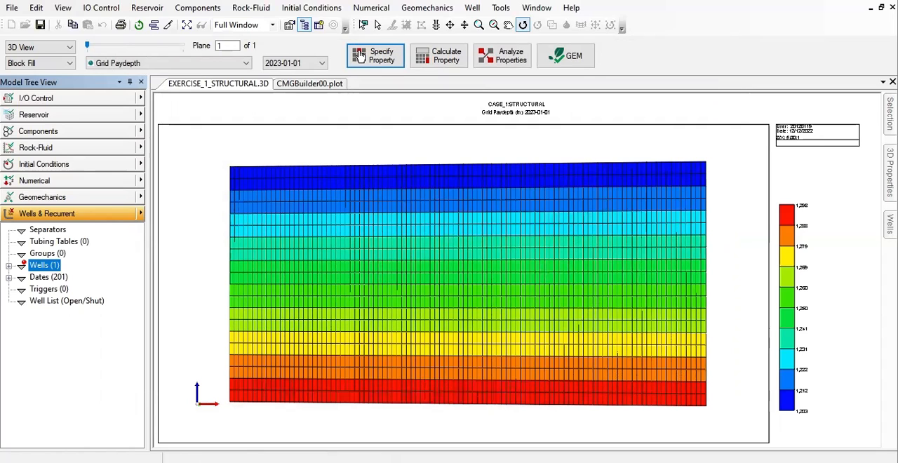
- Switch the grid display to the IK-2D X-Sec view
left_click(43, 49)
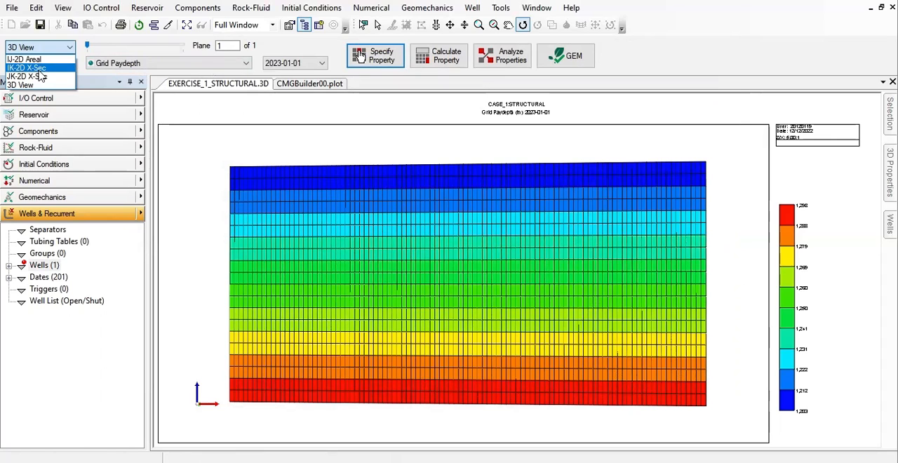
left_click(39, 70)
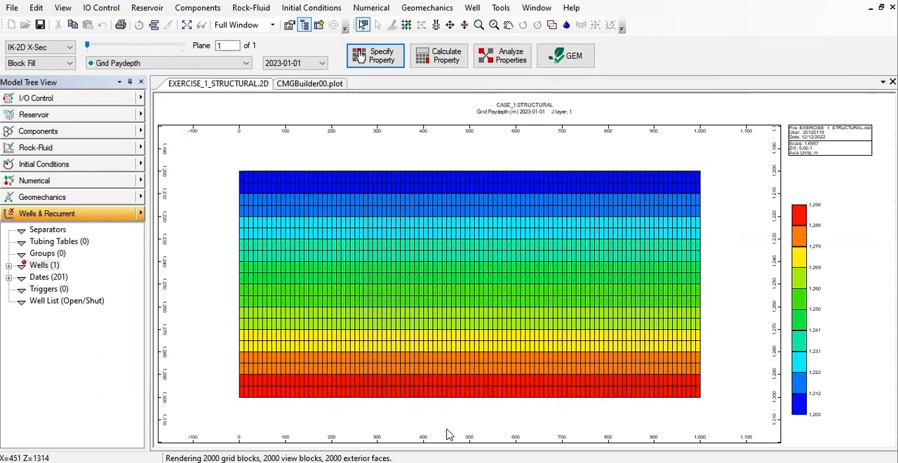
- Open the 2023-01-01 completion data of the CO2_INJECTOR well, enlarge the dialog and show its perforated grid blocks
left_click(9, 267)
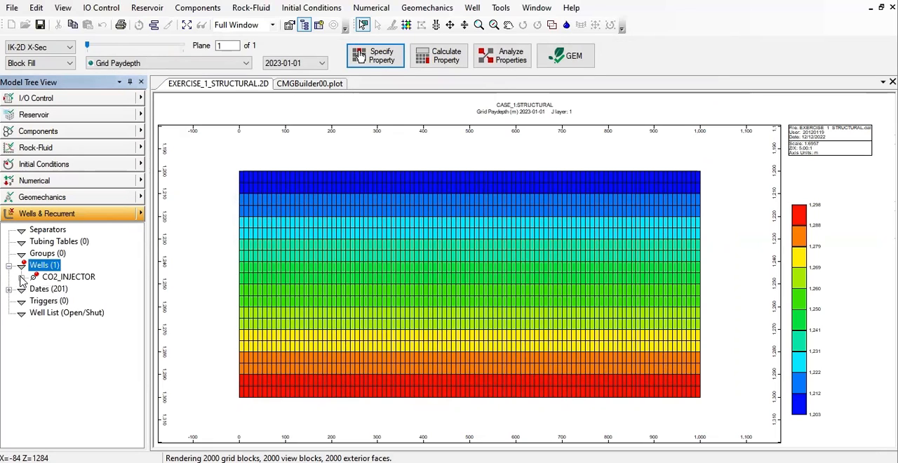
left_click(21, 278)
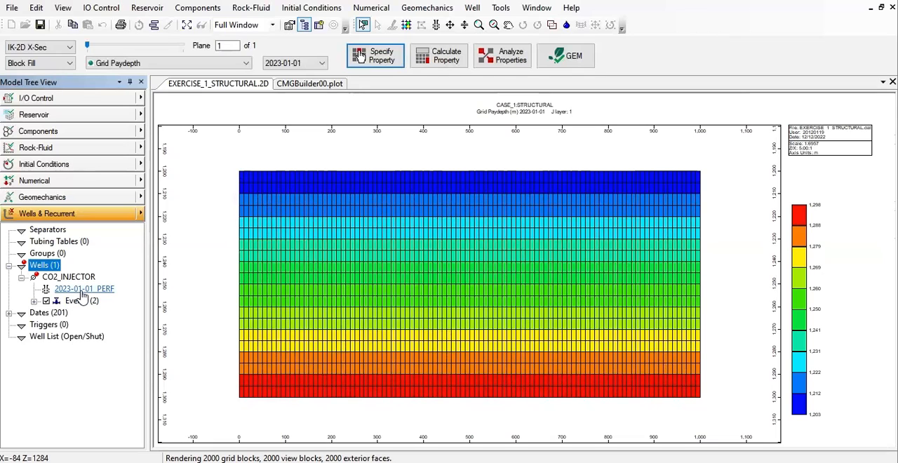
left_click(81, 290)
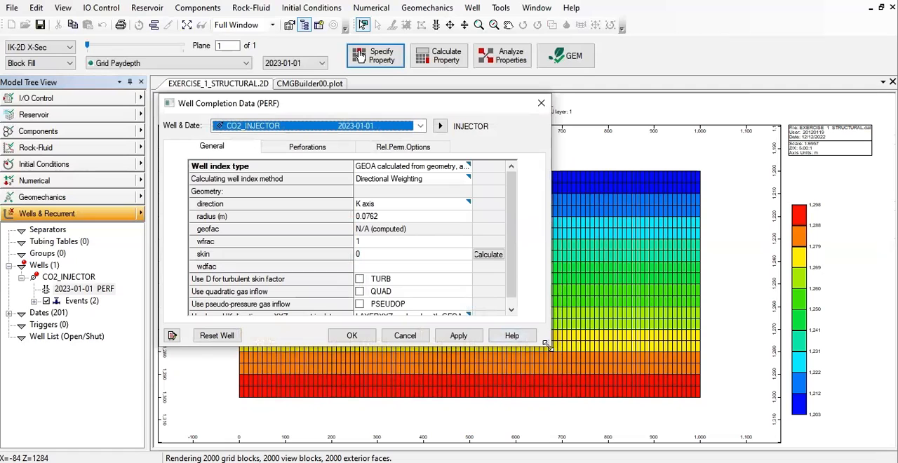
left_click_drag(547, 345, 818, 422)
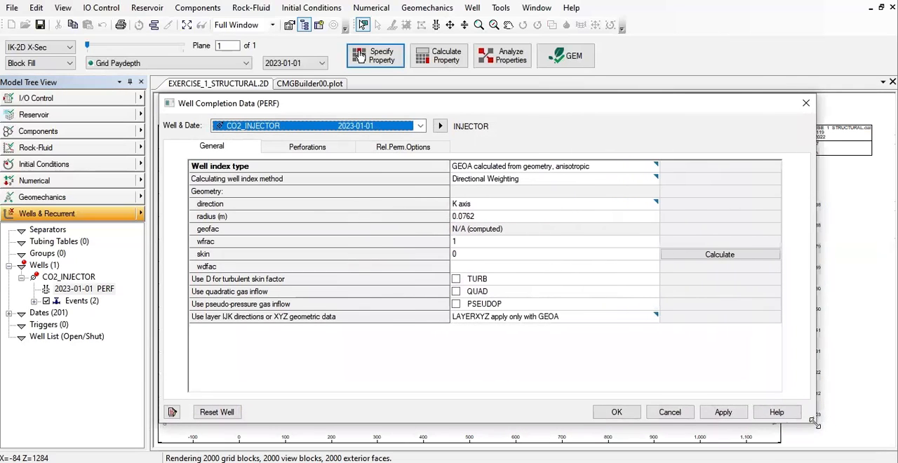
left_click(307, 147)
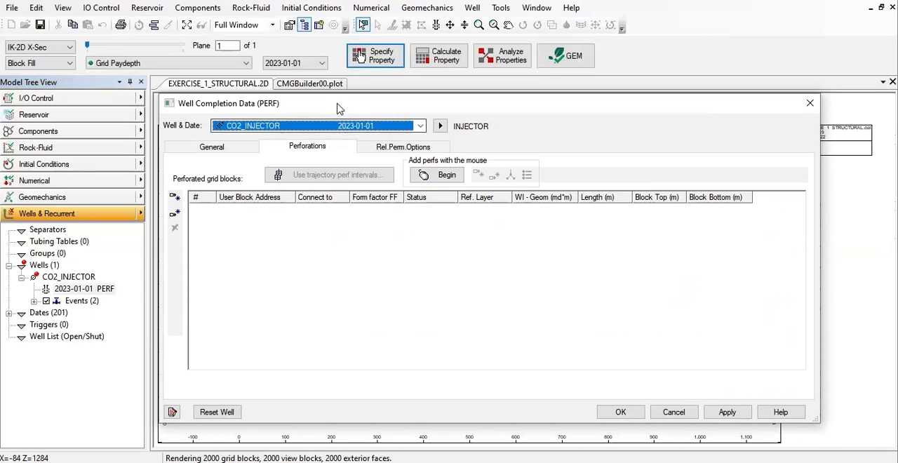
left_click_drag(344, 111, 364, 109)
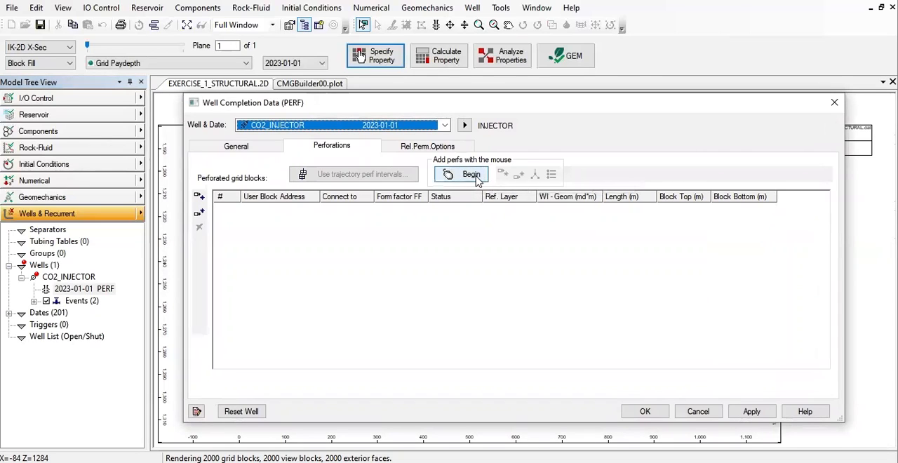
- Add a first perforation for the injector at user block address 1 1 18
left_click(199, 197)
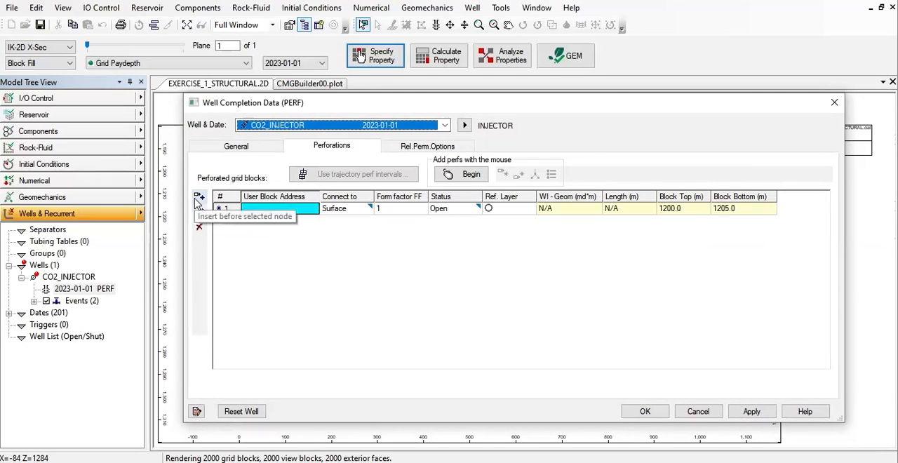
left_click(198, 199)
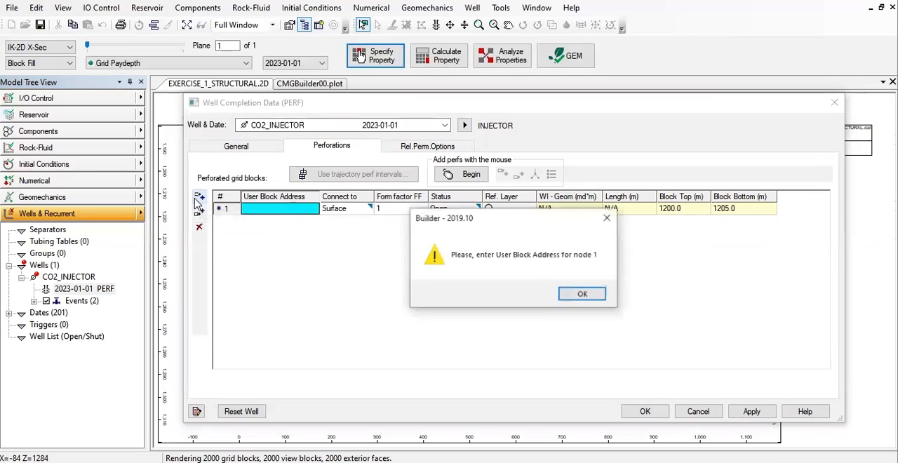
left_click(582, 295)
left_click(199, 213)
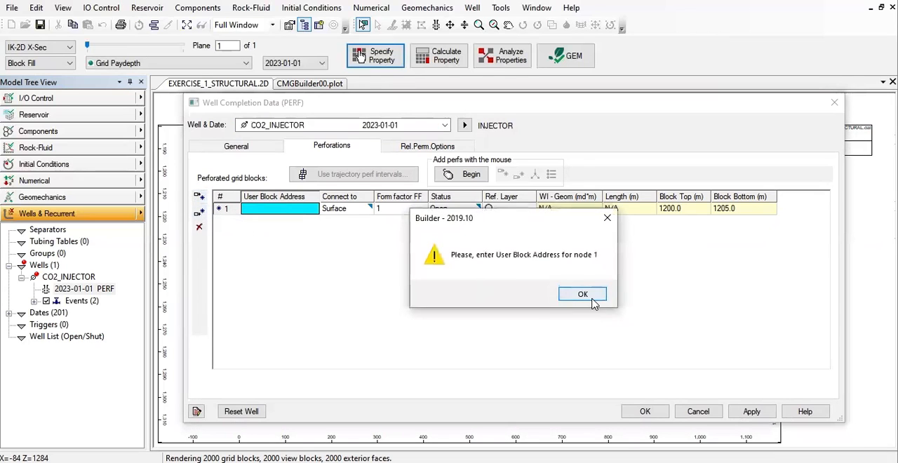
left_click(565, 296)
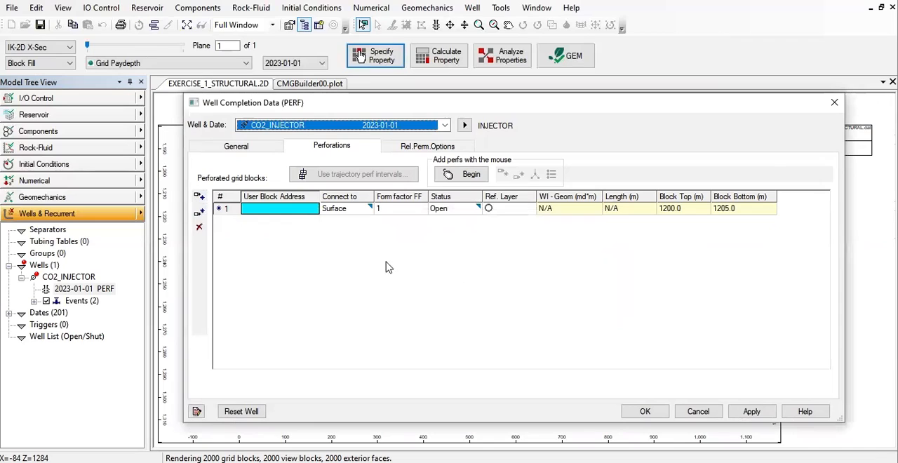
left_click(298, 212)
type("1 1 18")
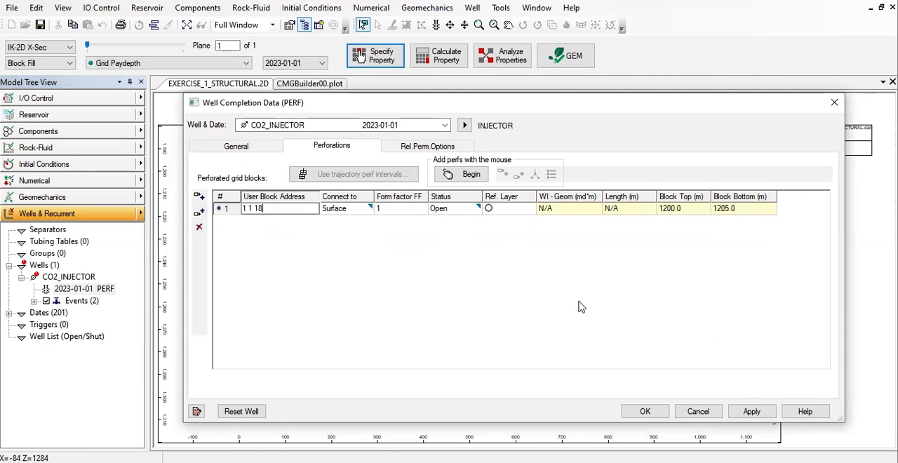
key("Return")
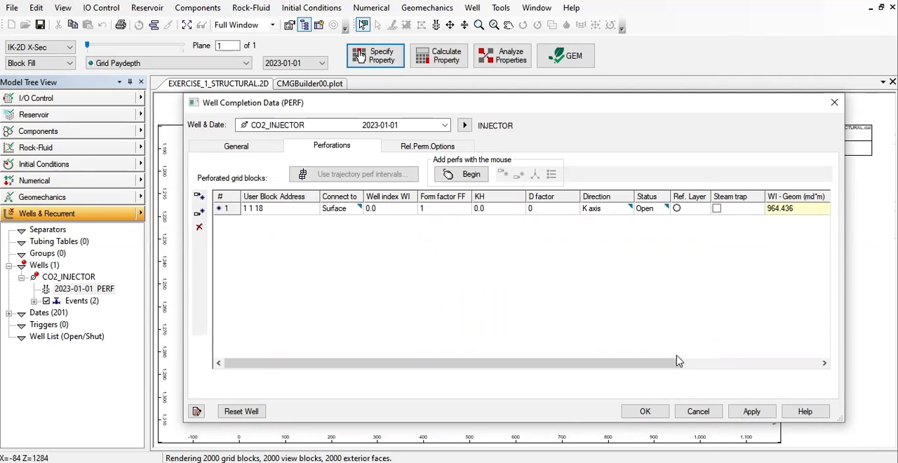
- Add a second perforation after the first one at user block address 1 1 19
left_click_drag(668, 363, 460, 338)
left_click(198, 216)
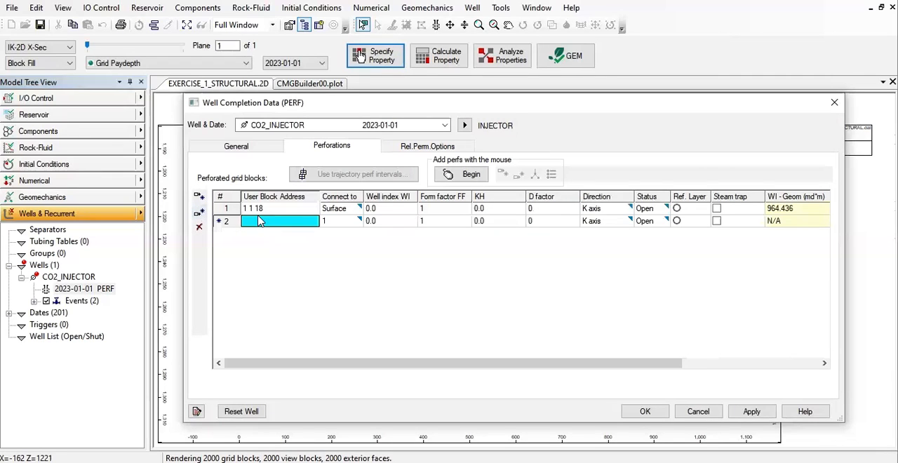
left_click(262, 223)
type("1 1 19")
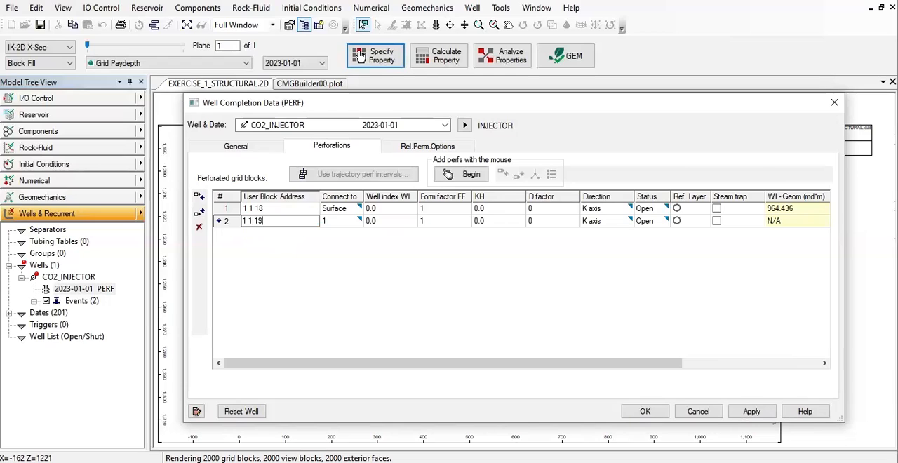
left_click(350, 223)
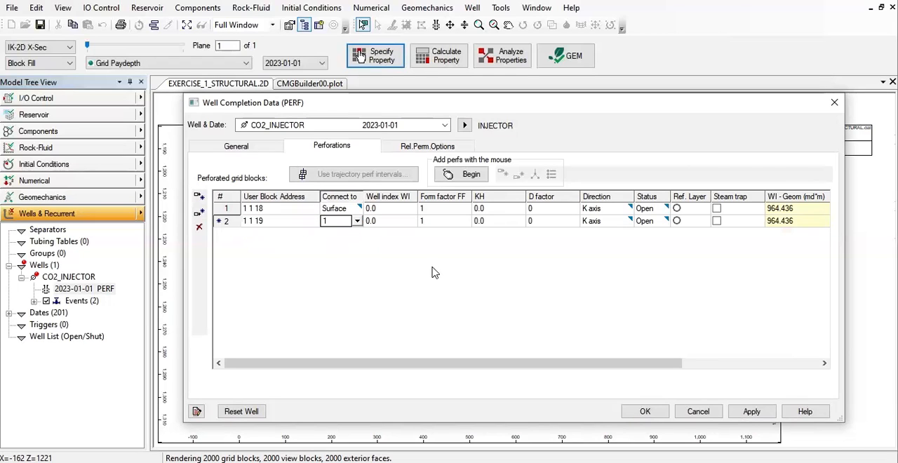
- Add a third perforation at user block address 1 1 20, then apply and confirm the well completion data
left_click(199, 211)
type("1")
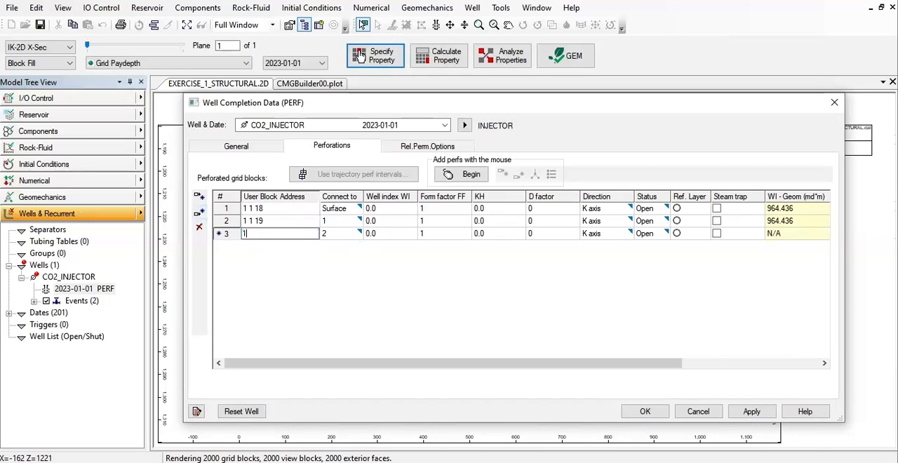
type(" 1 20")
left_click(352, 226)
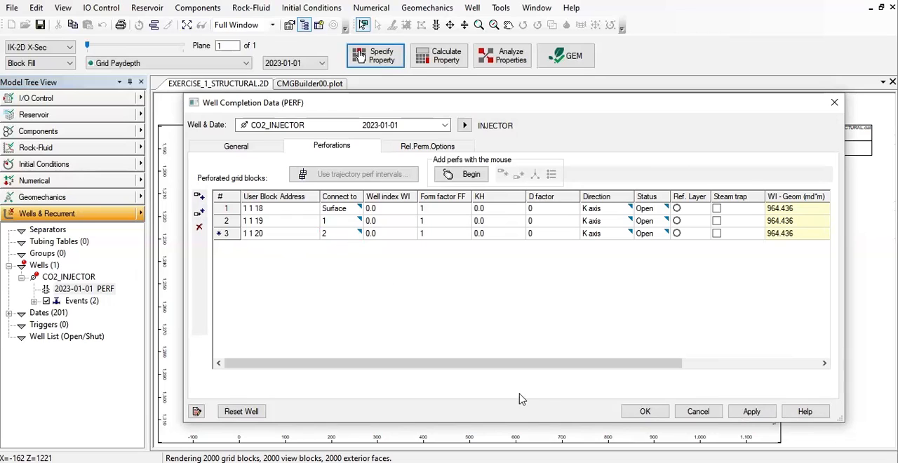
left_click_drag(577, 365, 727, 365)
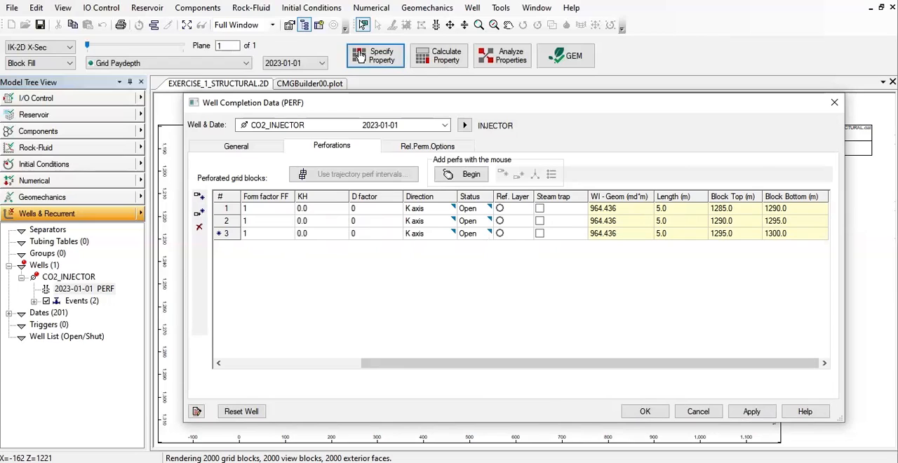
left_click(753, 414)
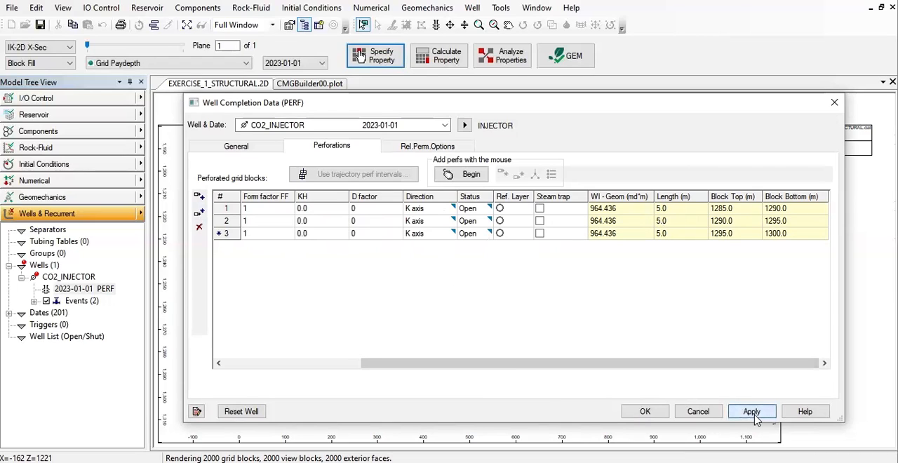
left_click(646, 412)
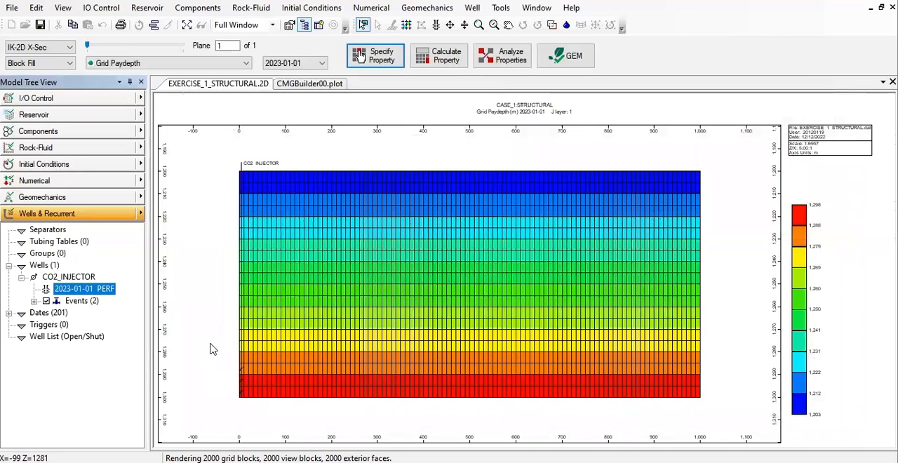
- Examine the injector's perforated blocks up close in the deepest layers of the cross-section
scroll(258, 226, "down", 2)
scroll(241, 232, "up", 3)
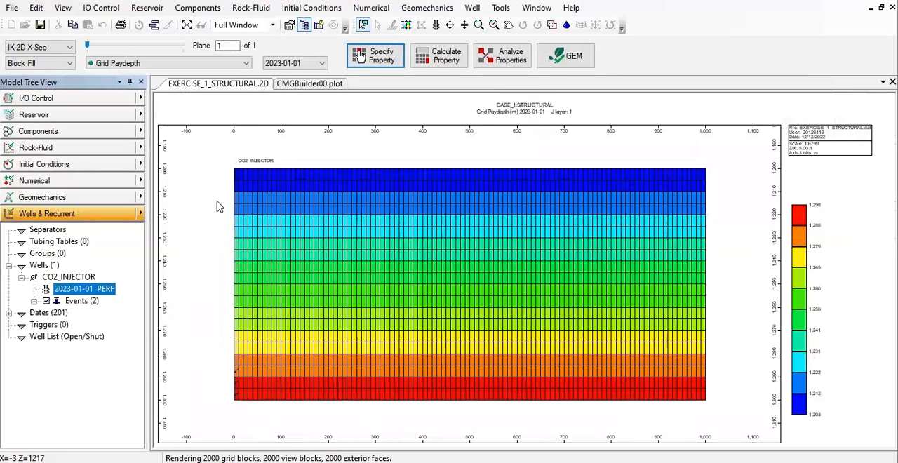
scroll(217, 206, "up", 1)
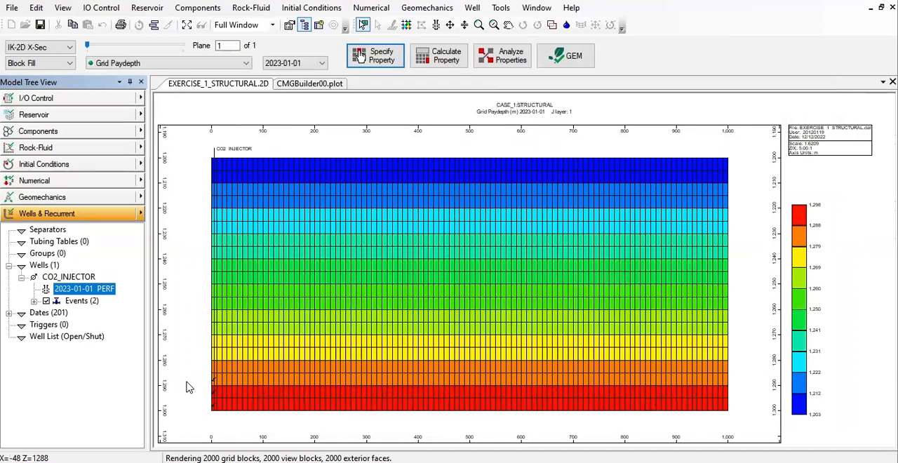
scroll(186, 387, "up", 2)
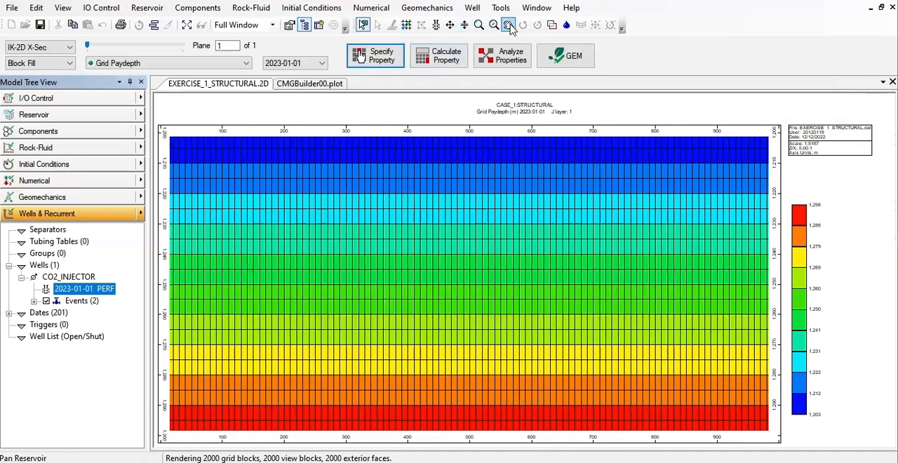
left_click(509, 26)
left_click(376, 296)
left_click_drag(377, 296, 288, 254)
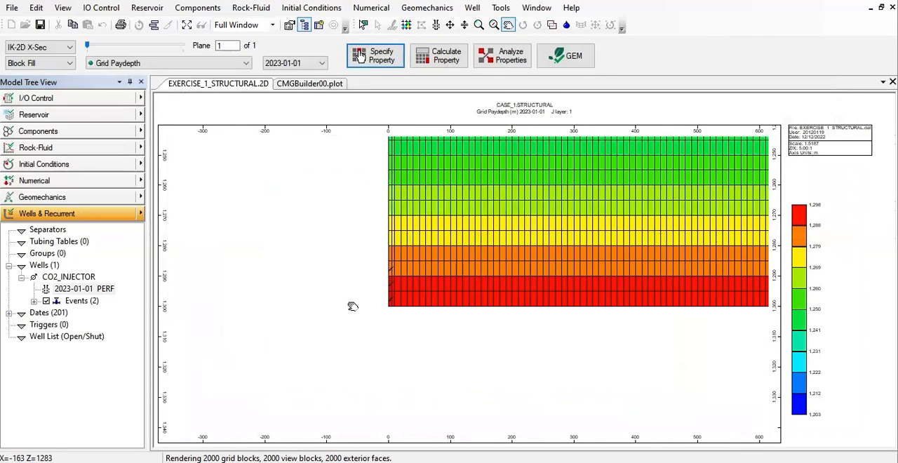
scroll(335, 260, "up", 2)
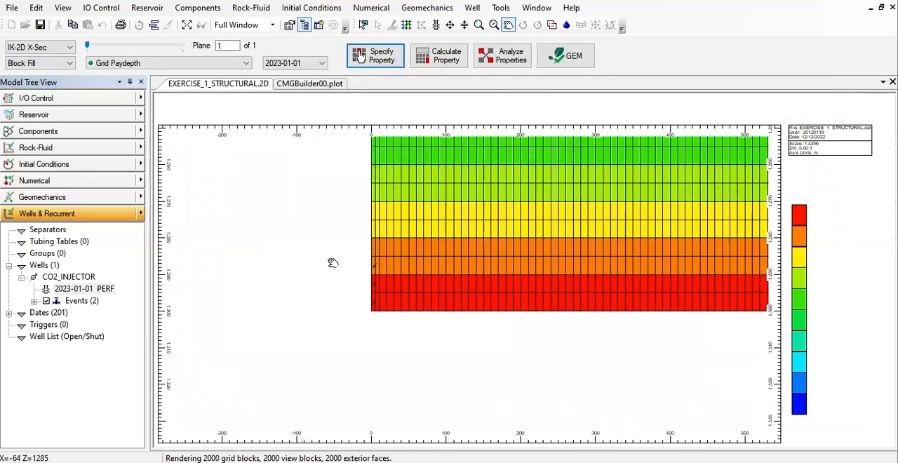
scroll(333, 263, "up", 3)
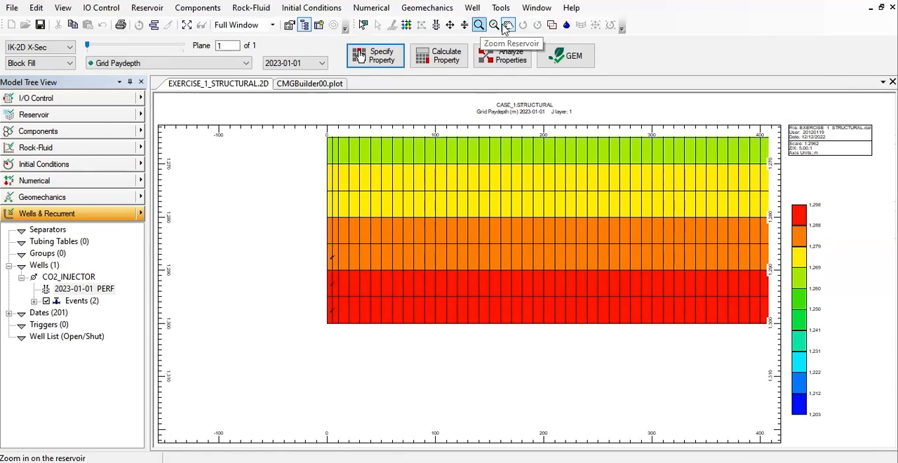
- Bring the whole reservoir cross-section with the CO2 injector back into view and centre it
right_click(248, 312)
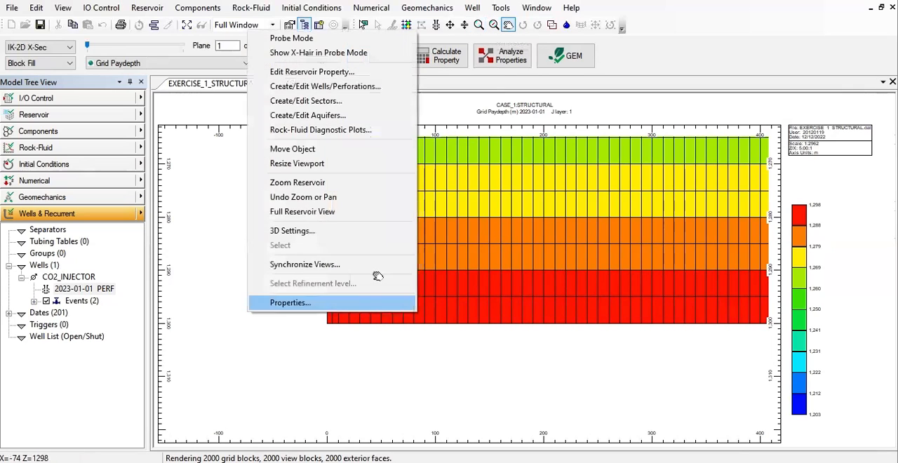
left_click(557, 284)
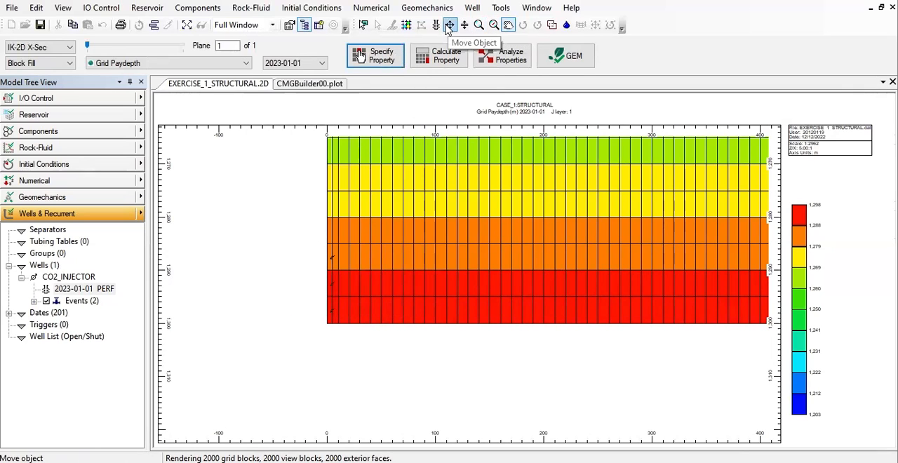
left_click(450, 25)
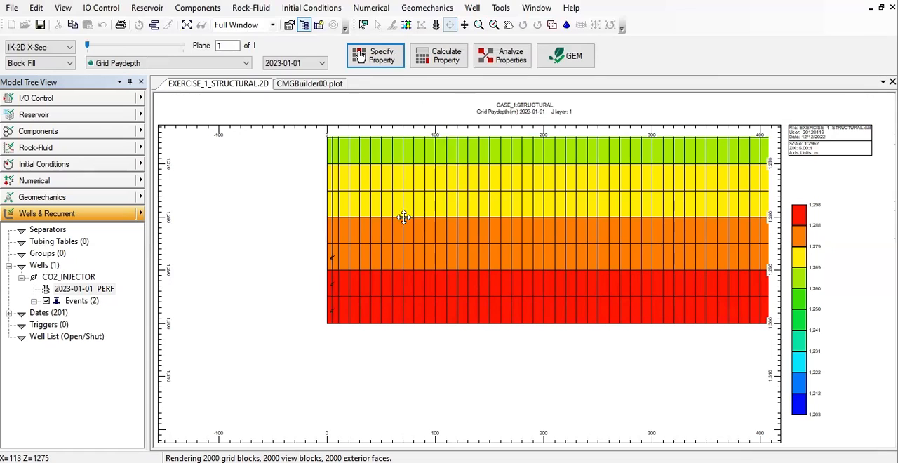
left_click(479, 24)
scroll(500, 218, "up", 1)
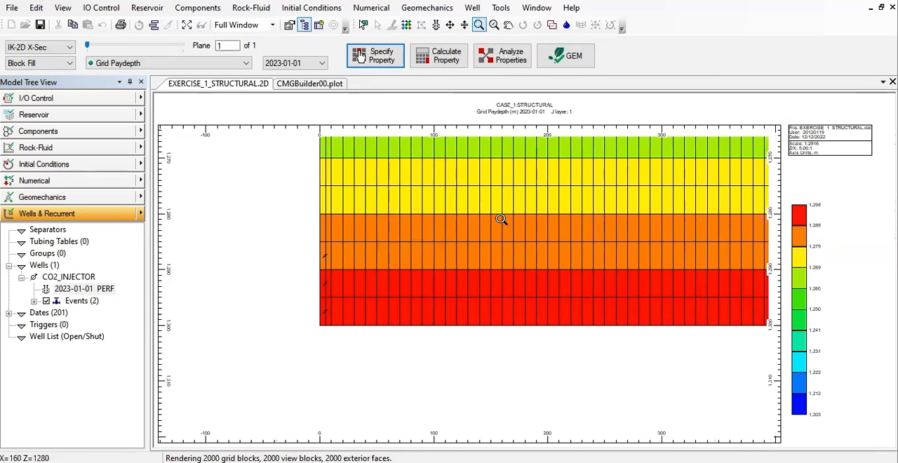
scroll(501, 218, "down", 8)
scroll(504, 218, "down", 4)
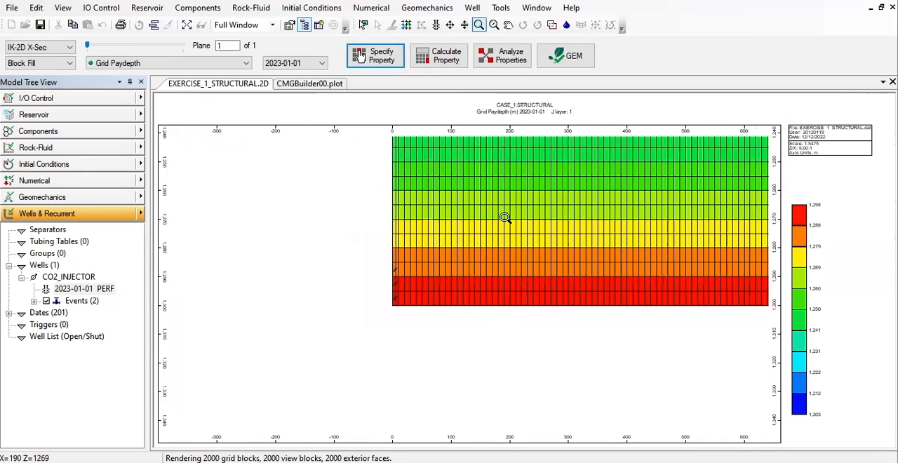
left_click(508, 26)
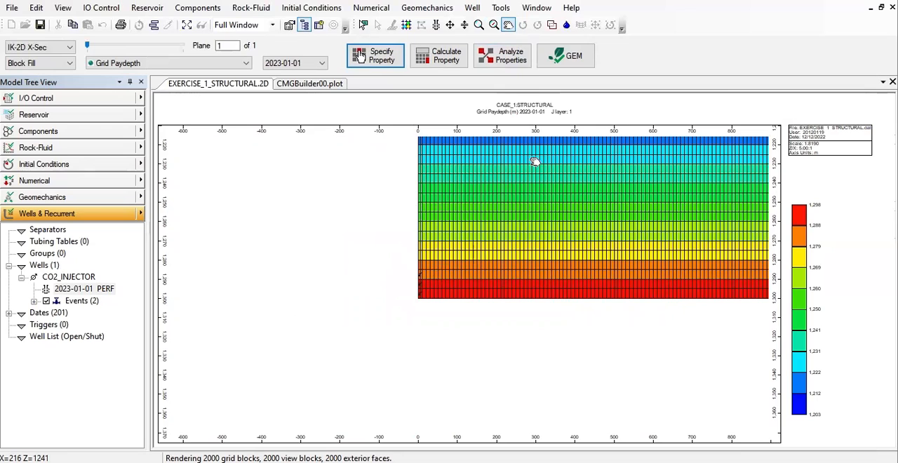
left_click_drag(535, 160, 333, 271)
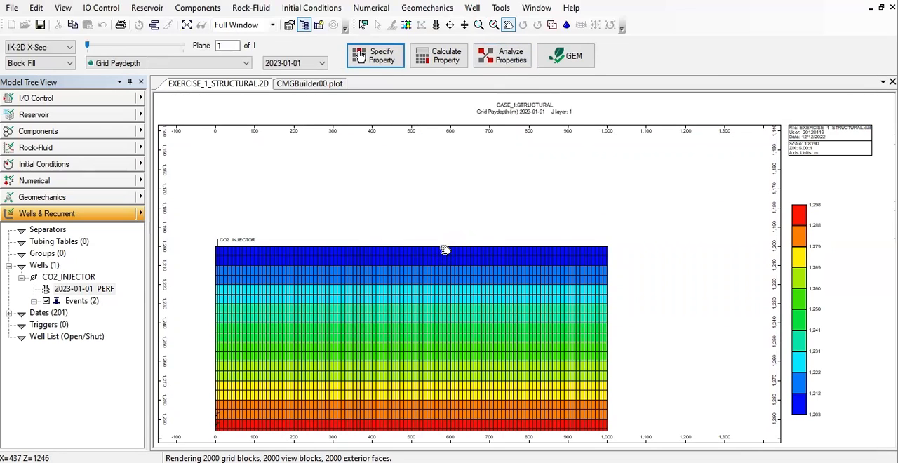
left_click_drag(387, 334, 457, 236)
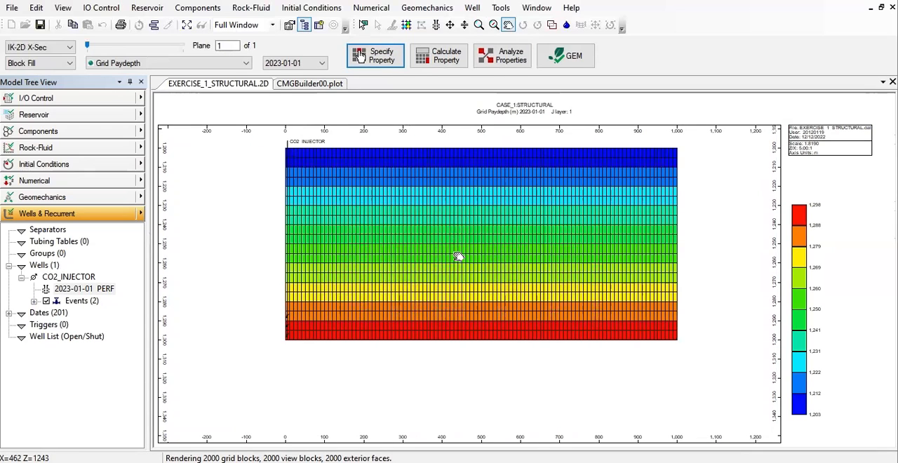
left_click_drag(466, 235, 458, 261)
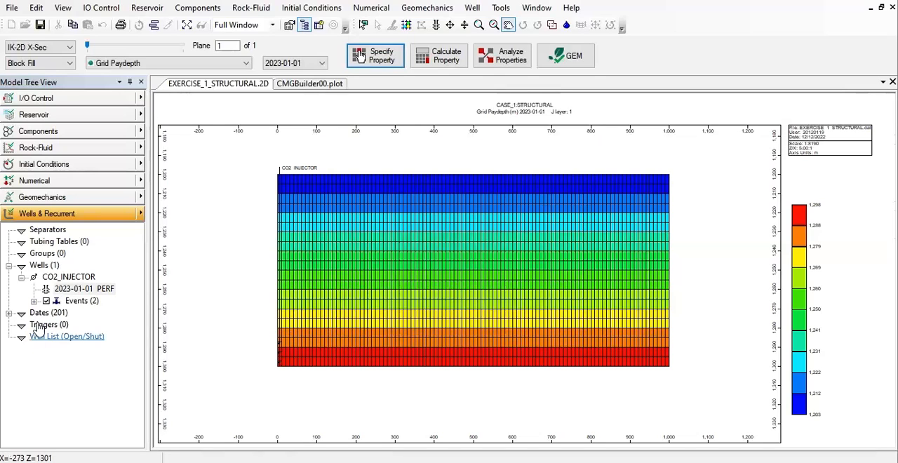
- Open the CO2 injector's well events and bring up its operating options for the date 2024-01-01
double_click(82, 302)
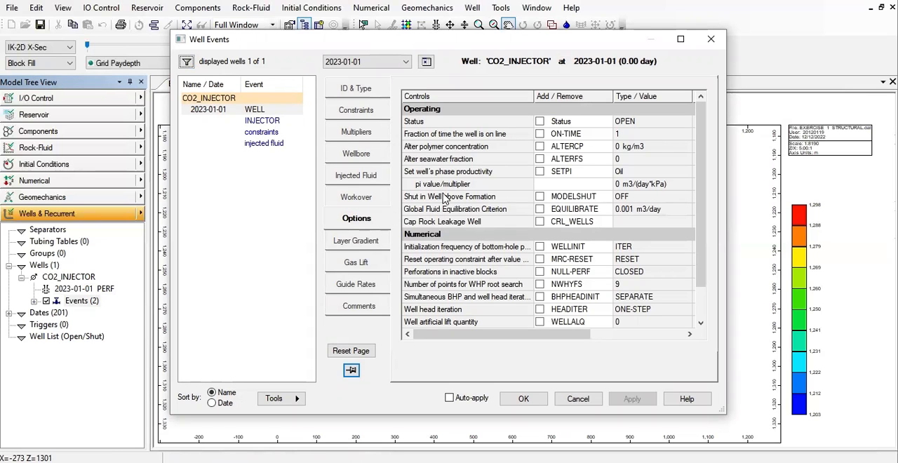
left_click_drag(366, 45, 226, 31)
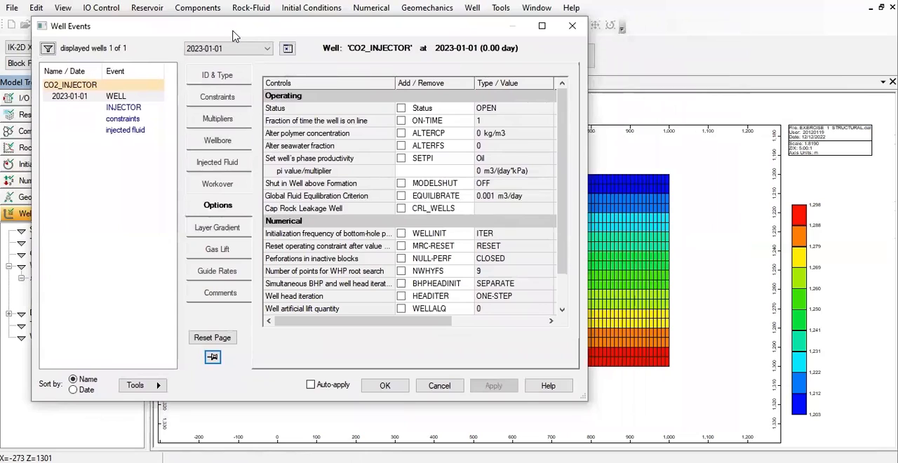
left_click(251, 52)
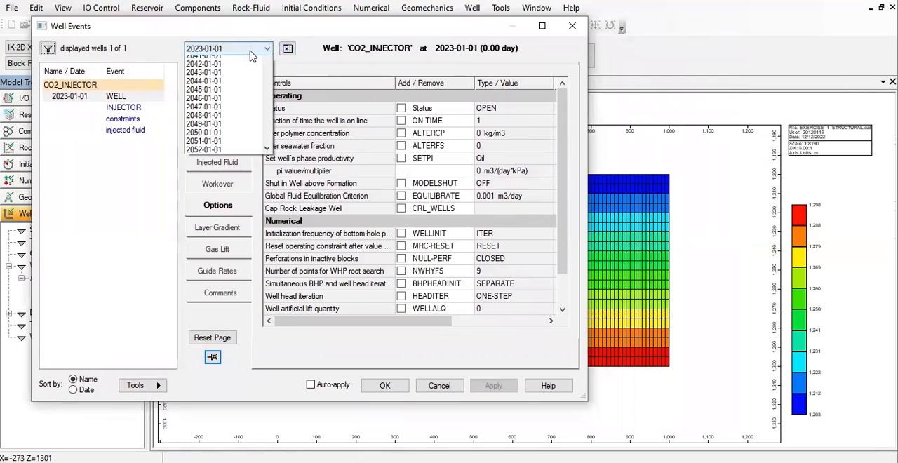
left_click(204, 69)
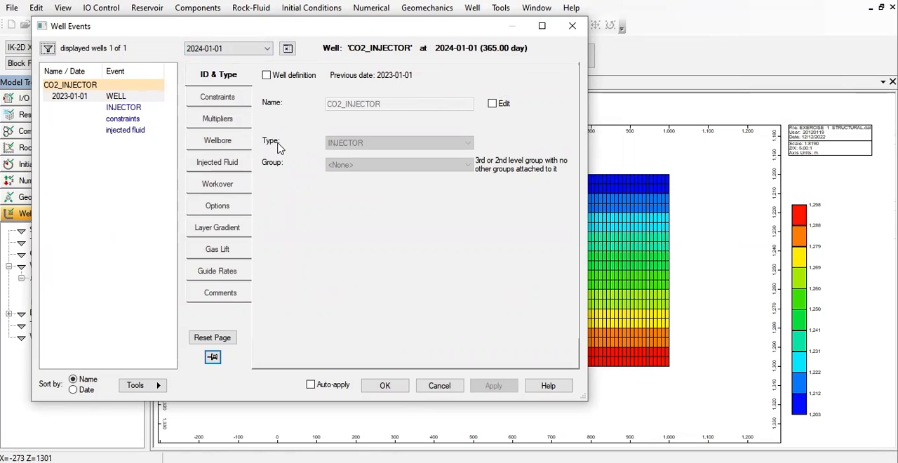
left_click(225, 209)
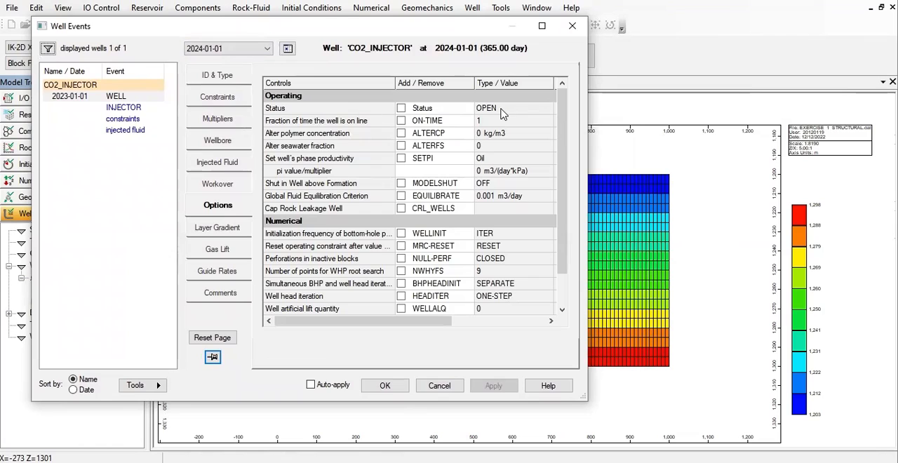
- Add a well status event of SHUTIN for the CO2 injector at 2024-01-01, then apply and confirm the well events
left_click(531, 110)
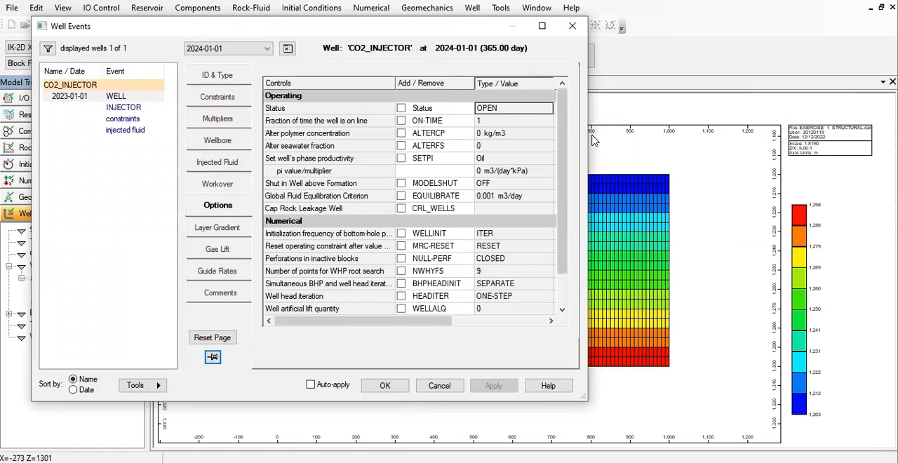
left_click_drag(588, 133, 787, 140)
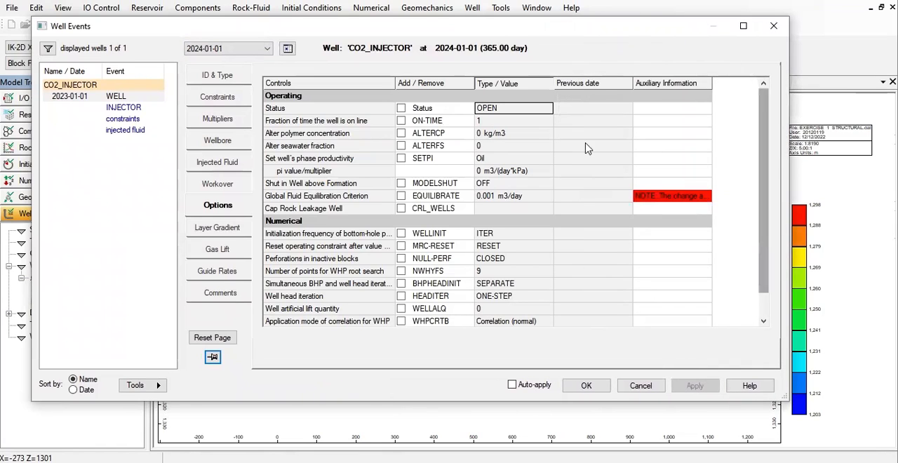
left_click(401, 108)
left_click(547, 110)
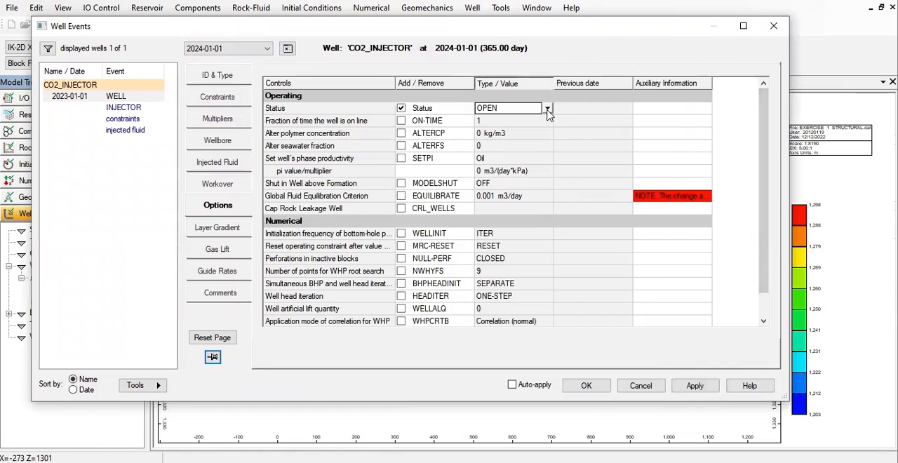
left_click(547, 109)
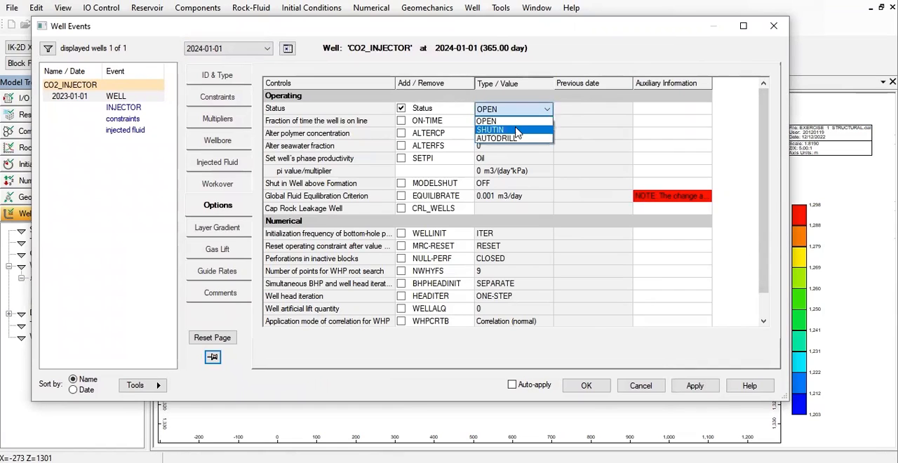
left_click(516, 131)
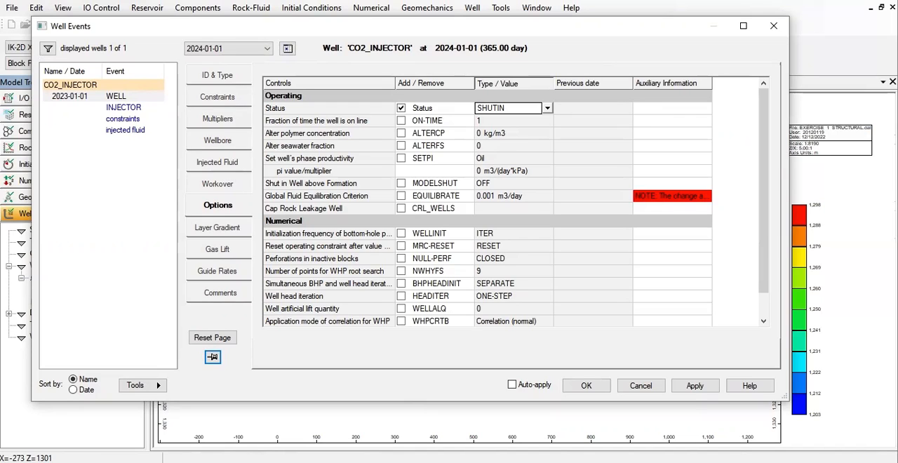
left_click(697, 386)
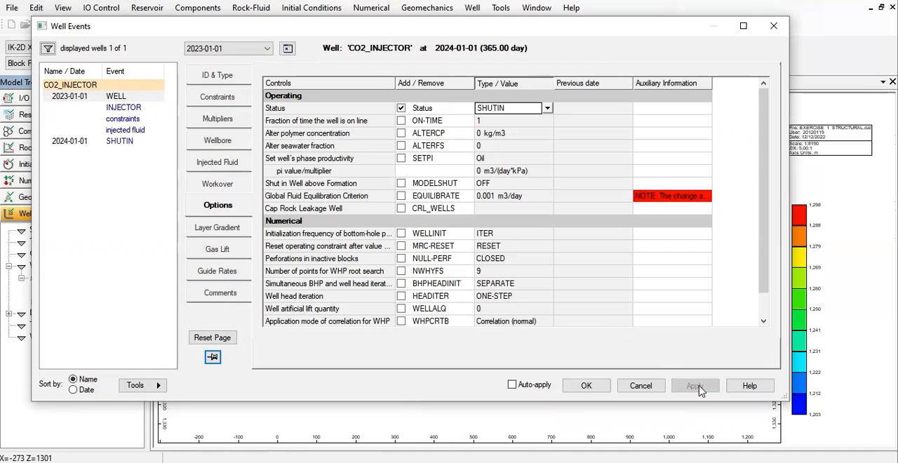
left_click(600, 387)
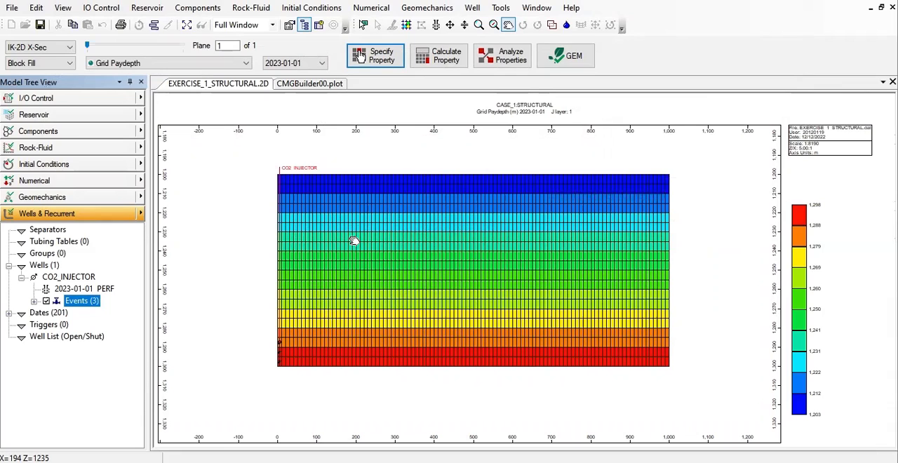
- Open the simulation results output settings in the I/O control section
left_click(141, 98)
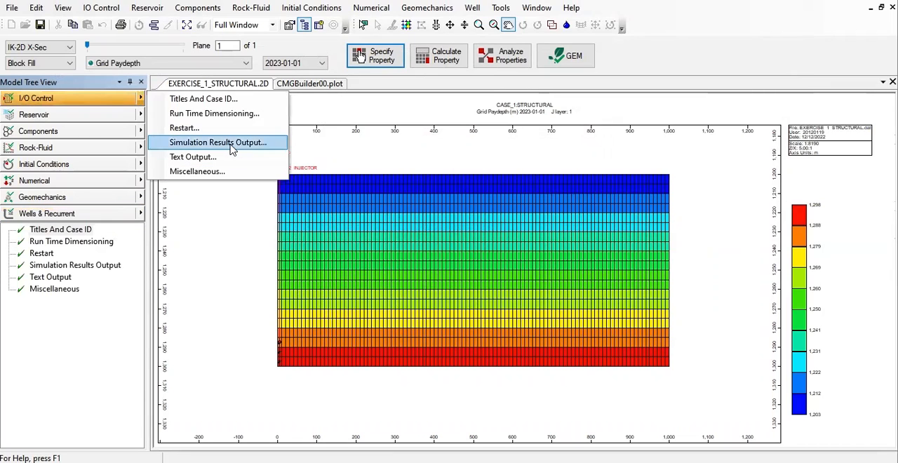
left_click(232, 145)
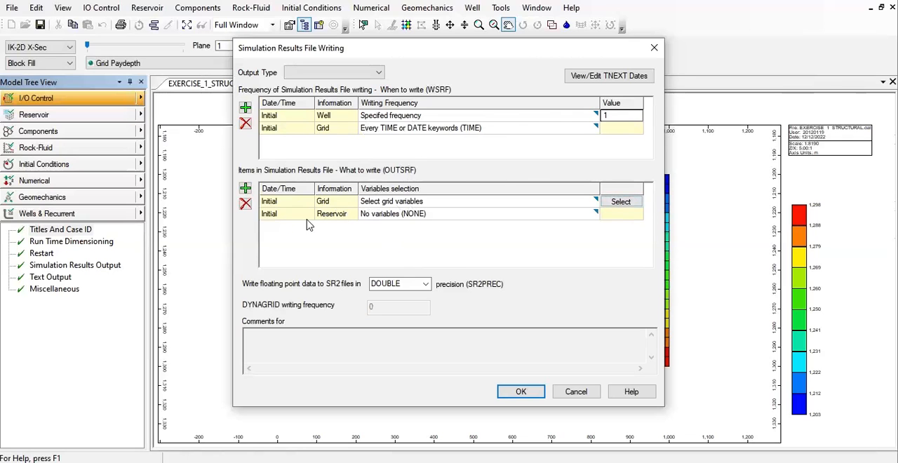
- Open the grid variable selection for the simulation results file, review the preselected variables and deselect all of them
left_click(621, 202)
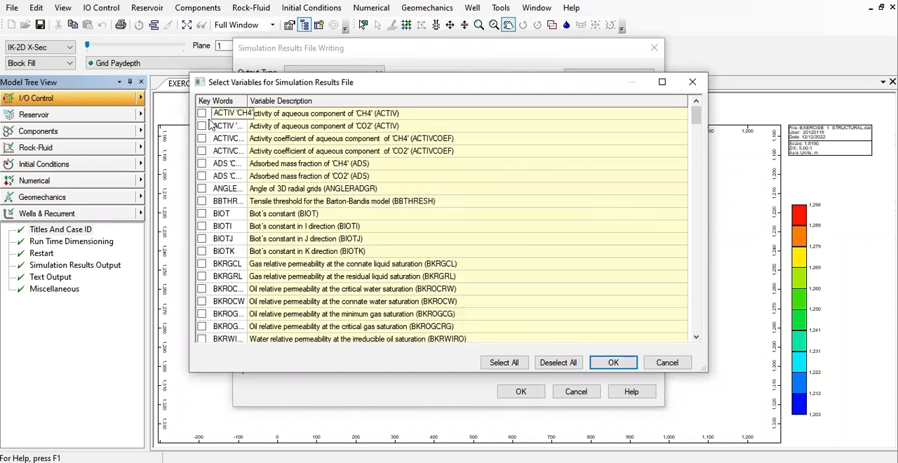
scroll(202, 200, "down", 5)
scroll(202, 203, "down", 20)
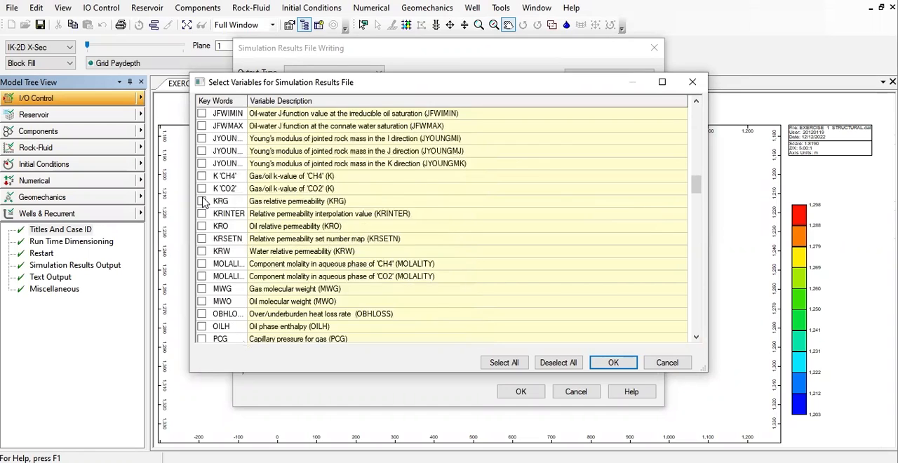
scroll(204, 203, "down", 5)
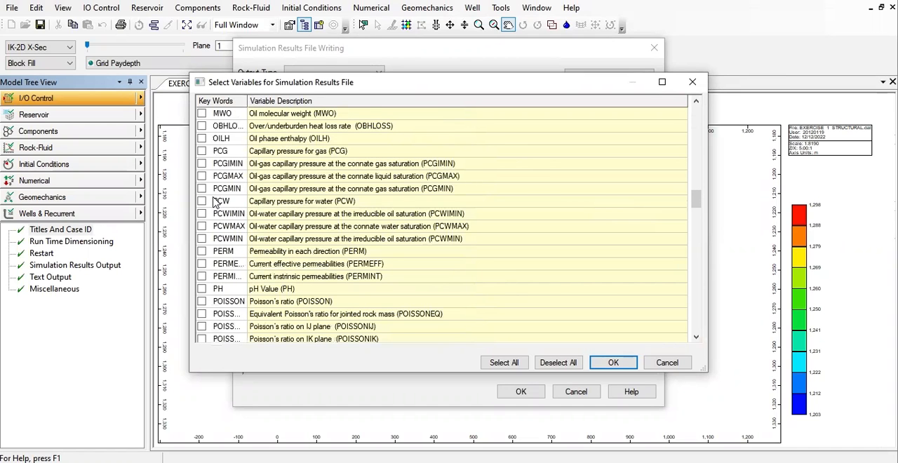
scroll(217, 202, "down", 2)
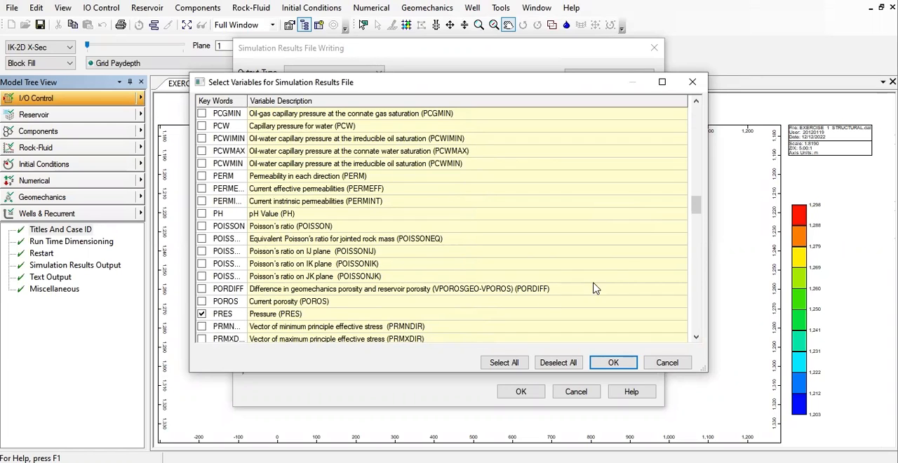
left_click_drag(697, 196, 698, 239)
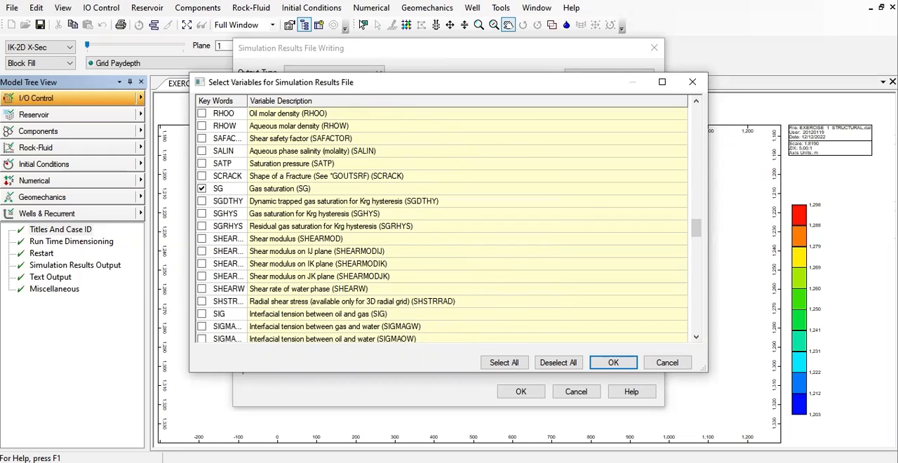
left_click(558, 363)
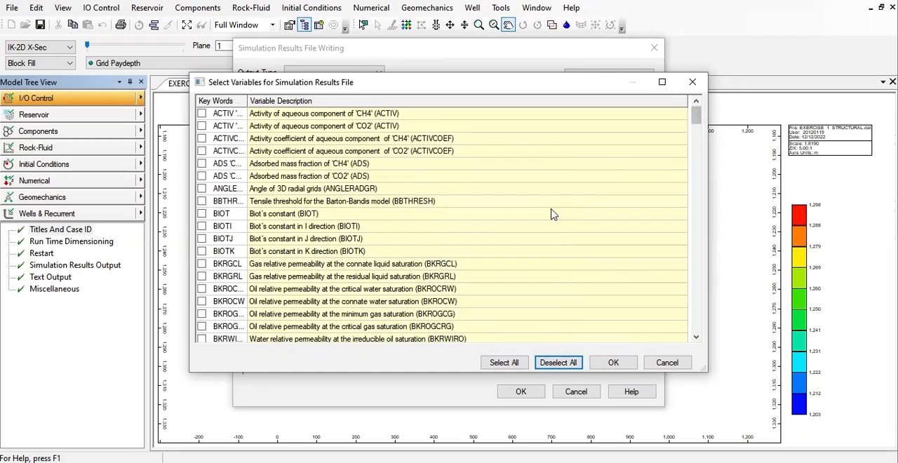
- Include gas mass density (DENG), water mass density (DENW) and porosity change due to mineral reactions (DPORMNR) in the grid output variables
scroll(553, 238, "down", 3)
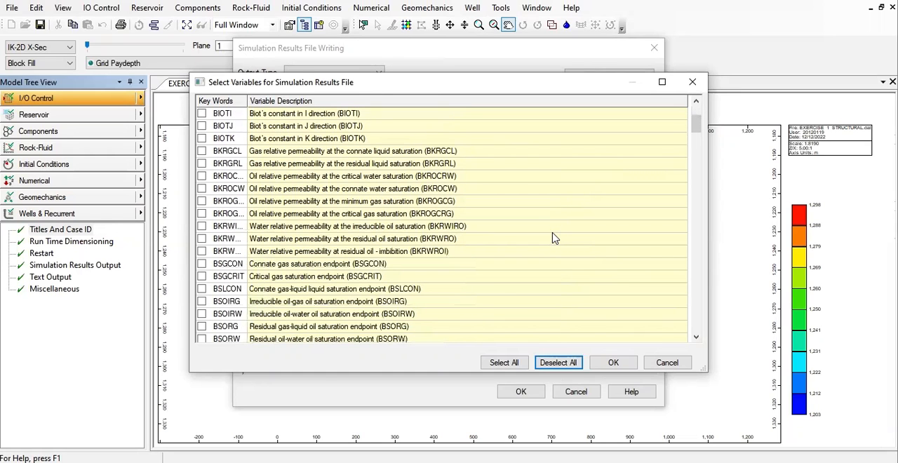
scroll(553, 239, "down", 2)
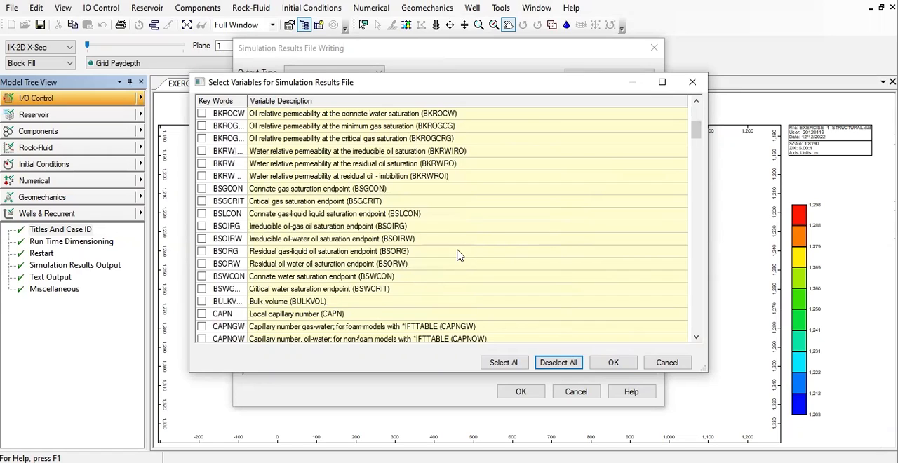
scroll(457, 254, "down", 3)
left_click(202, 301)
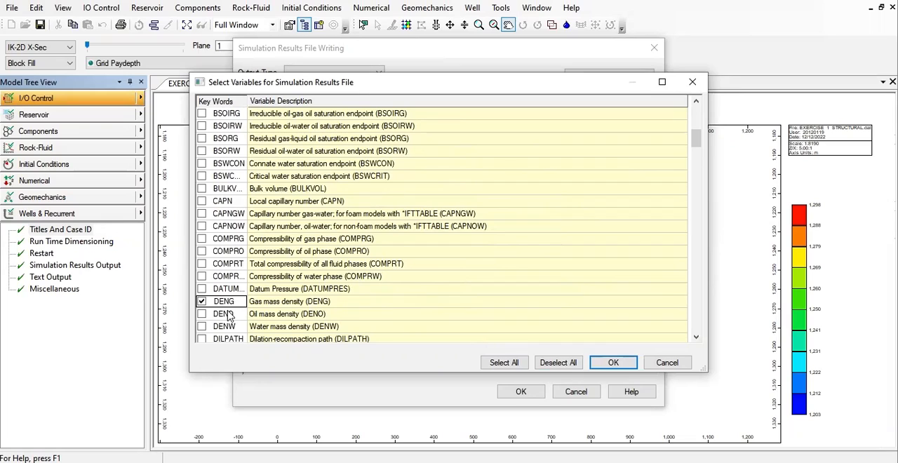
left_click(202, 327)
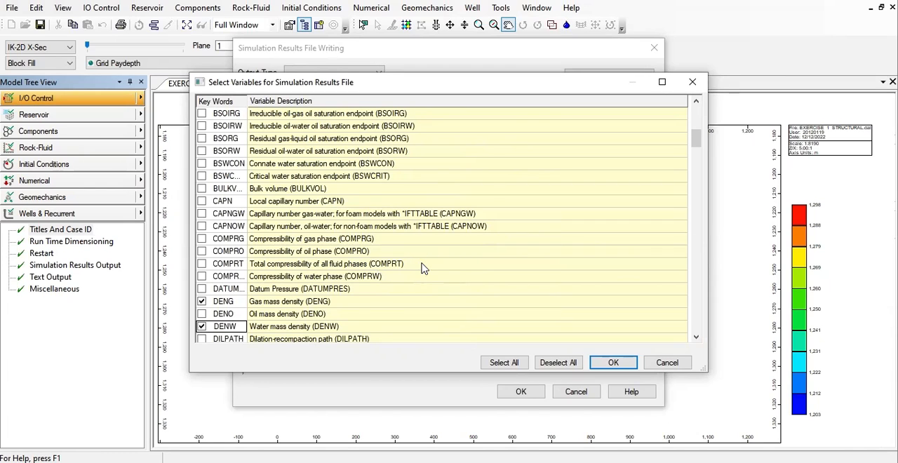
scroll(423, 268, "down", 2)
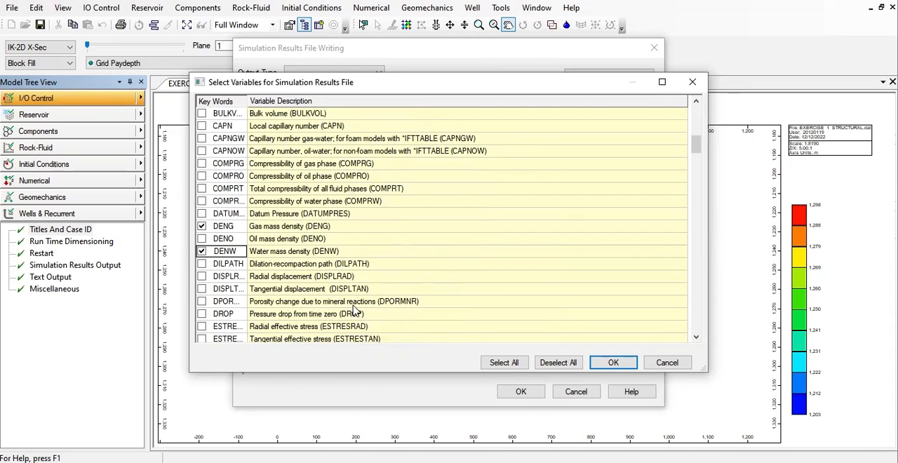
left_click(201, 301)
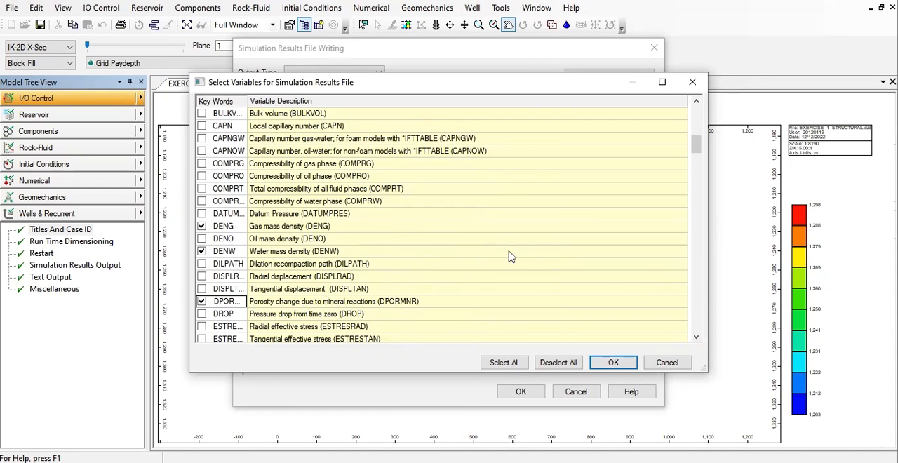
- Include gas relative permeability (KRG) and water relative permeability (KRW) in the grid output variables
scroll(359, 263, "up", 7)
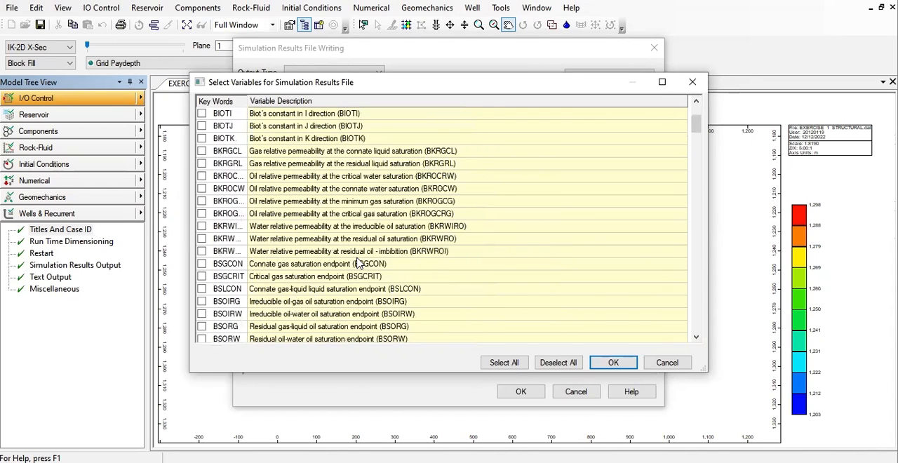
scroll(358, 262, "down", 15)
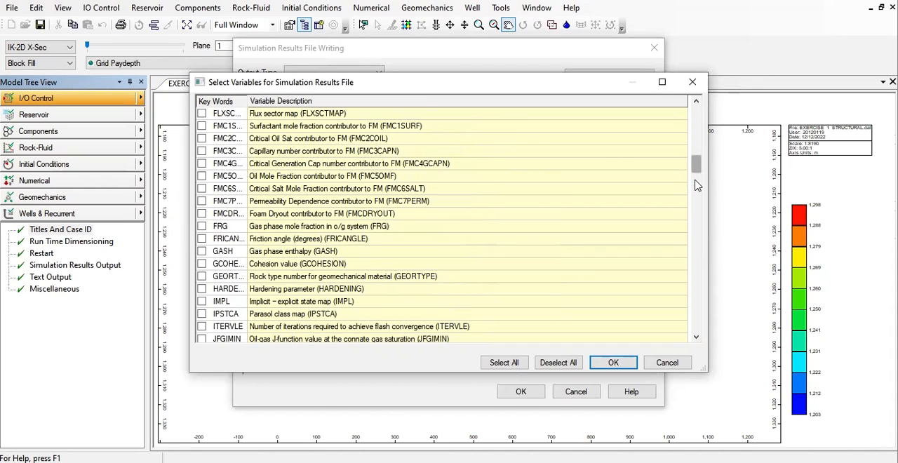
scroll(696, 184, "down", 5)
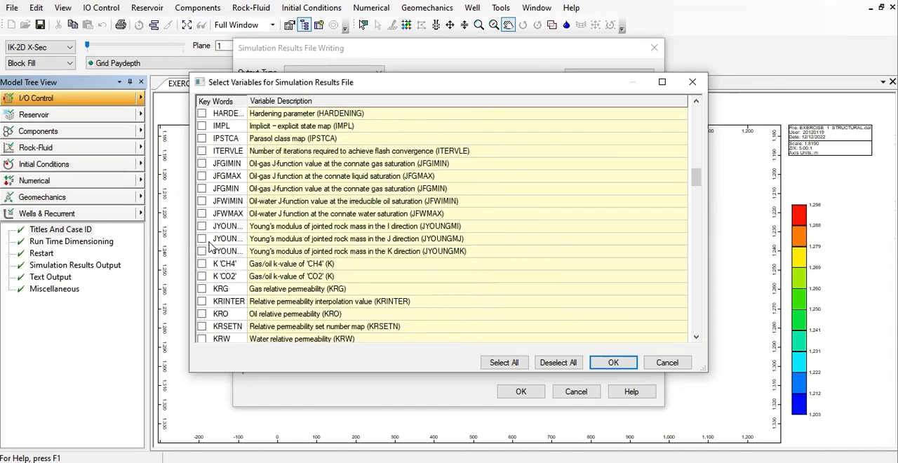
left_click(202, 289)
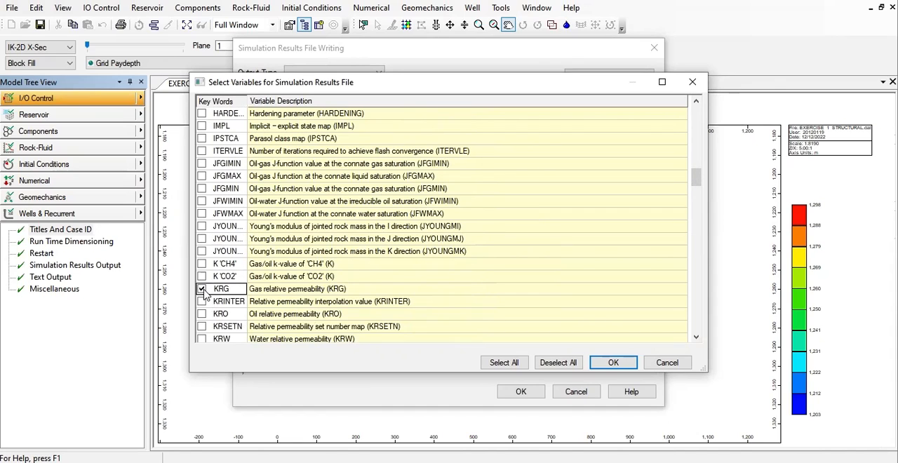
left_click(202, 339)
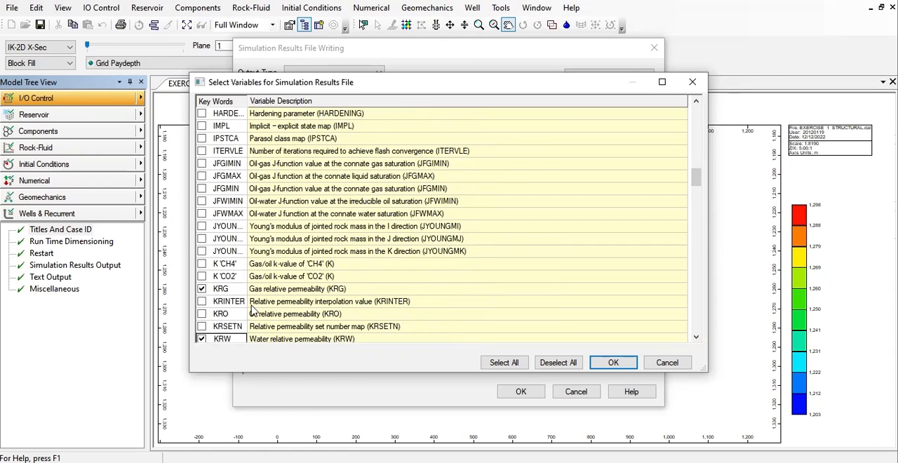
- Widen the keyword column to show full names and include the aqueous-phase molality of CO2 (MOLALITY 'CO2')
scroll(273, 303, "down", 1)
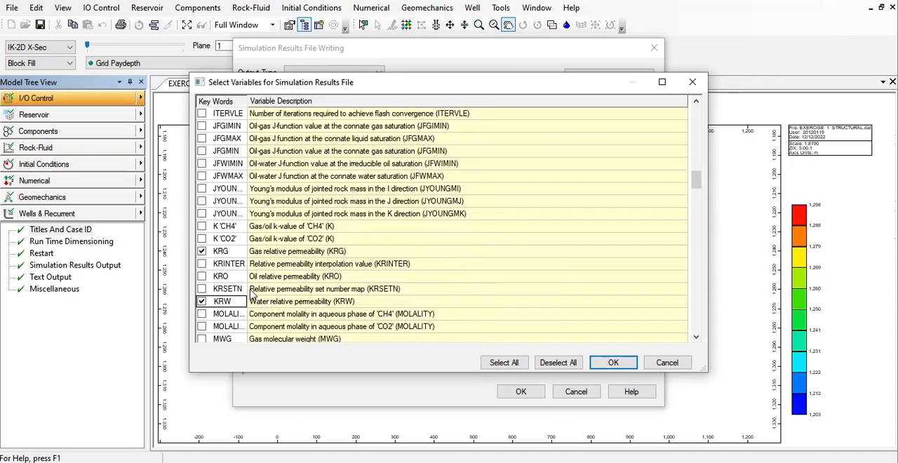
scroll(234, 312, "down", 2)
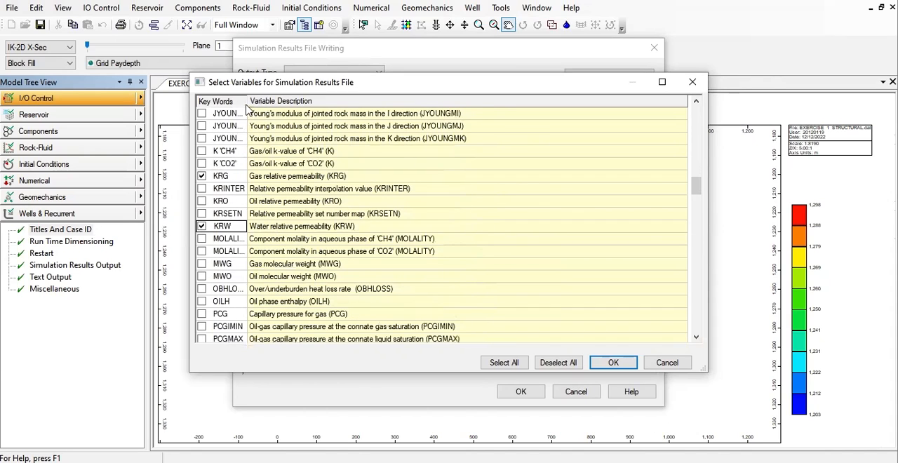
left_click_drag(302, 103, 303, 102)
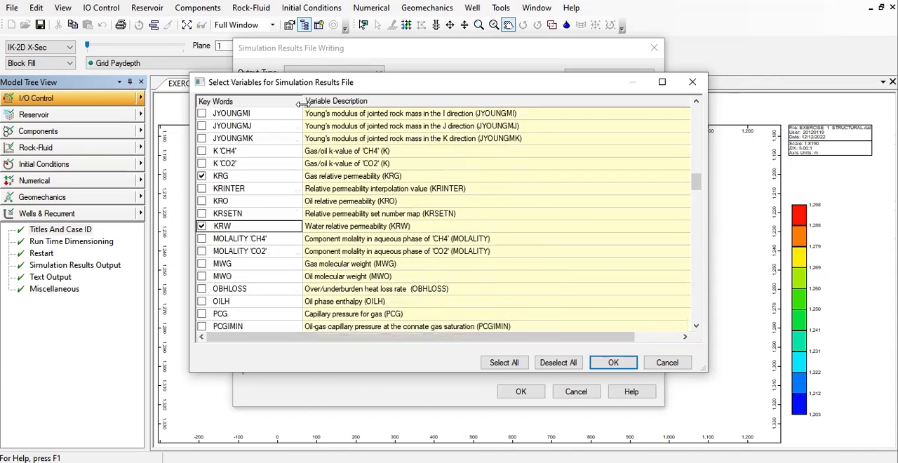
left_click(202, 251)
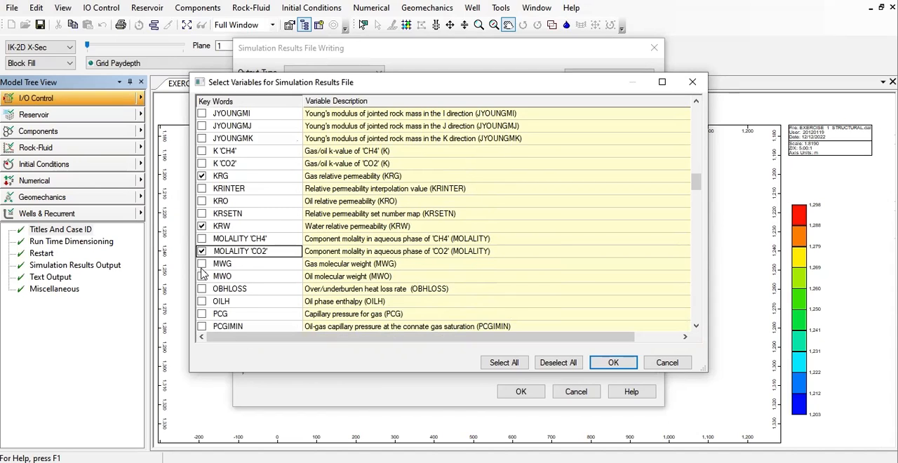
- Include permeability in each direction (PERM), pH value (PH) and current porosity (POROS) in the grid output variables
scroll(203, 280, "down", 1)
scroll(202, 281, "down", 3)
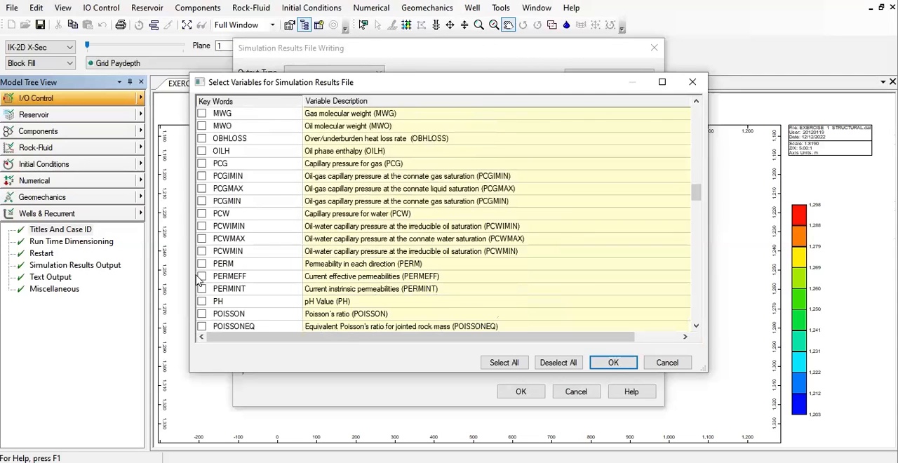
left_click(203, 265)
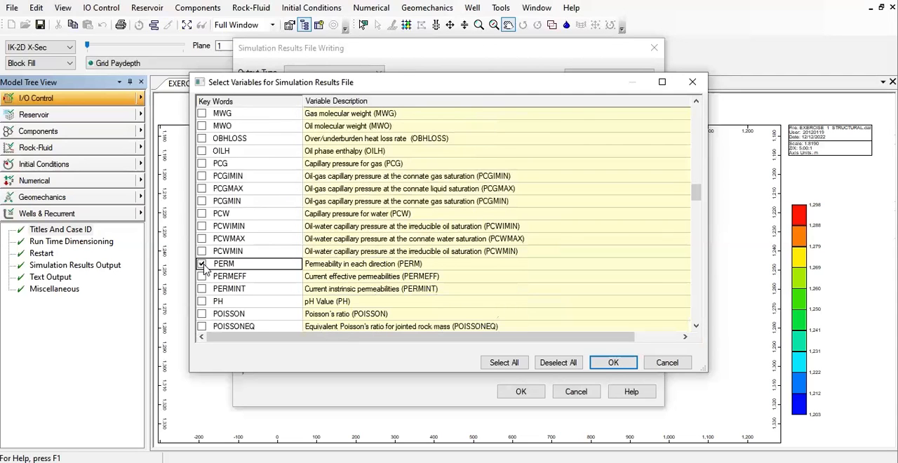
left_click(202, 303)
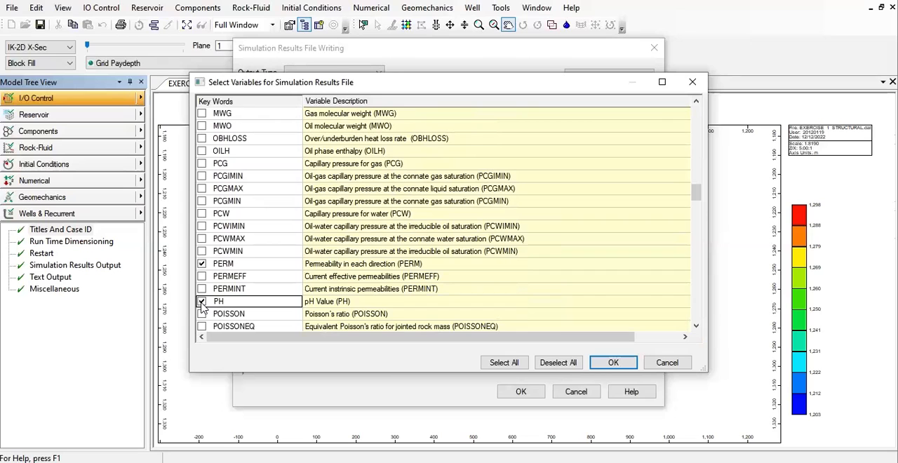
scroll(203, 309, "down", 2)
left_click(202, 315)
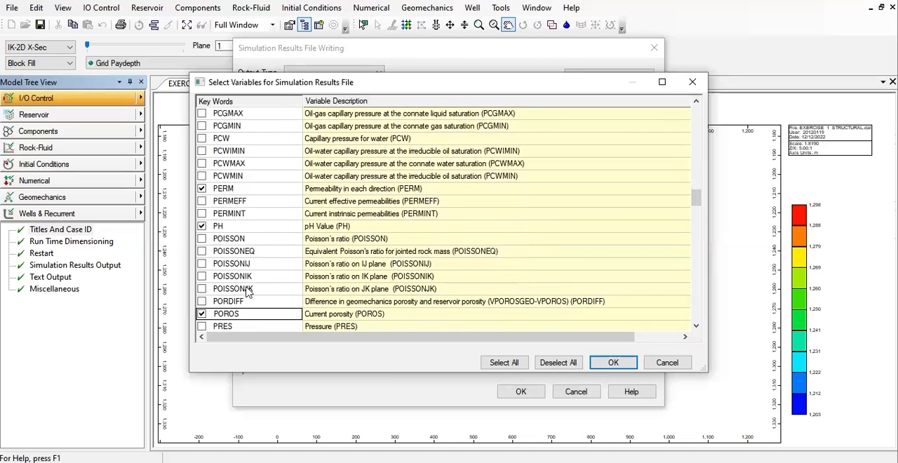
- Include pressure (PRES) and gas saturation (SG) in the grid output variables
scroll(204, 303, "down", 2)
scroll(205, 301, "down", 2)
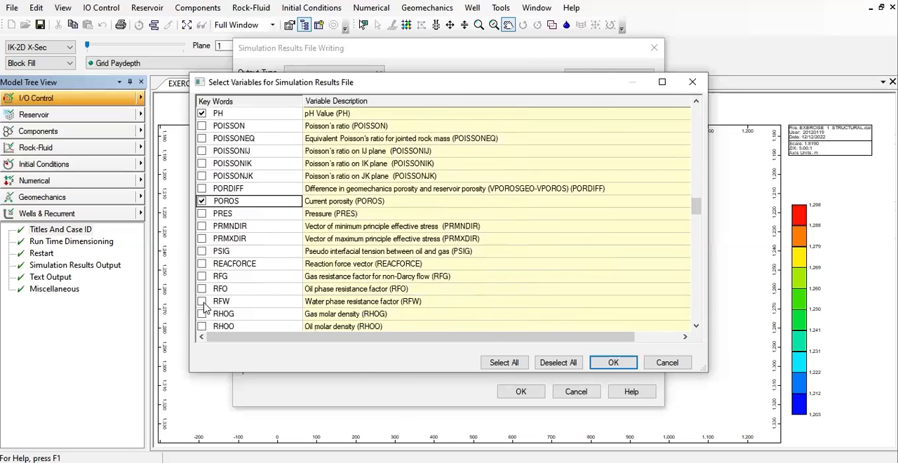
left_click(202, 176)
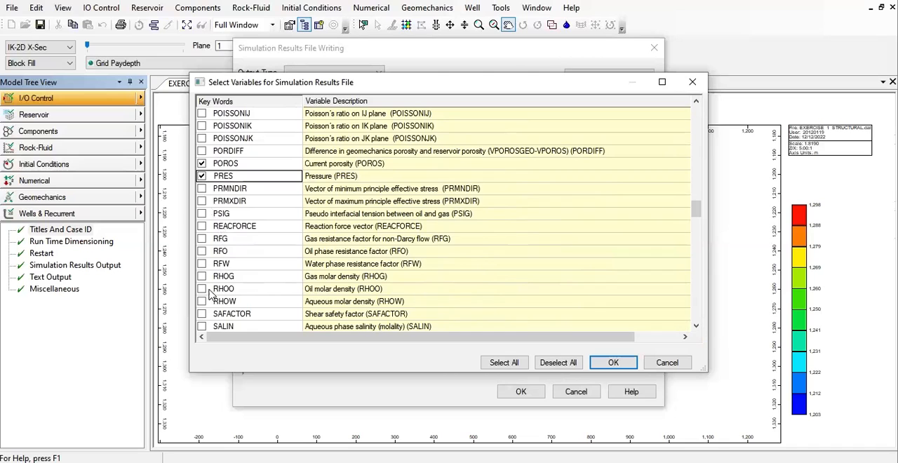
scroll(205, 309, "down", 3)
left_click(202, 252)
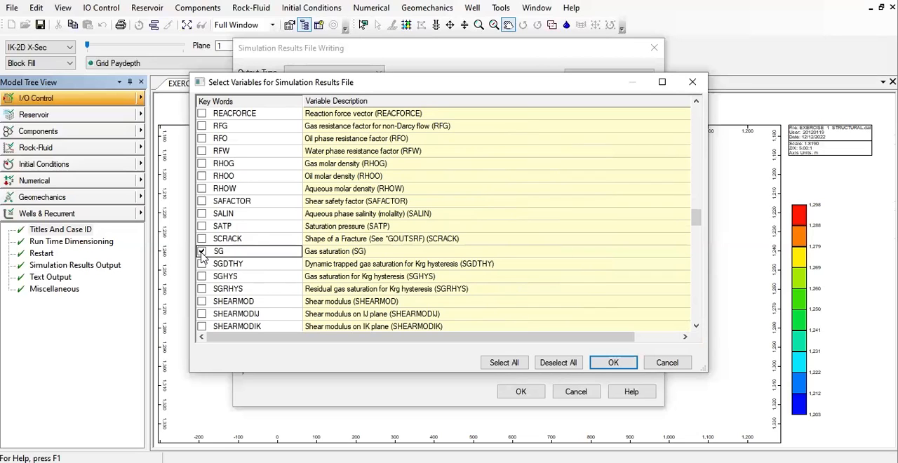
- Include the Krg hysteresis variables for dynamic trapped gas (SGDTHY), gas saturation (SGHYS) and residual gas saturation (SGRHYS)
scroll(367, 284, "down", 1)
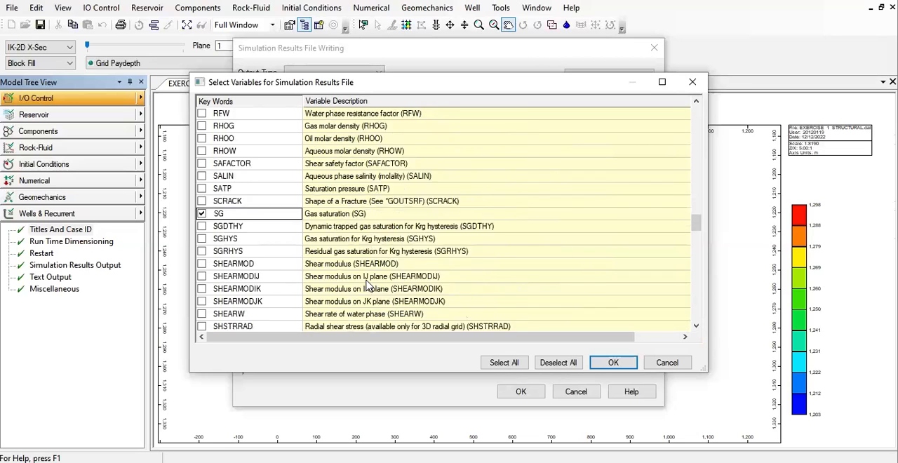
scroll(367, 284, "down", 1)
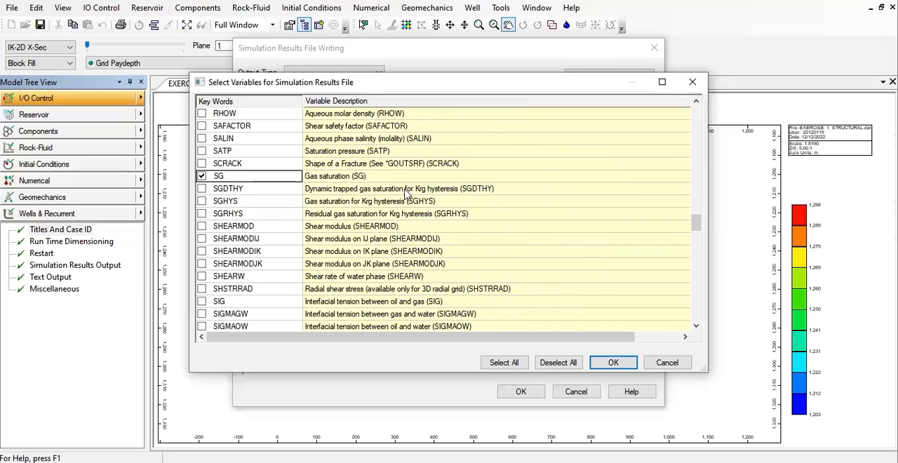
left_click(200, 192)
left_click(201, 188)
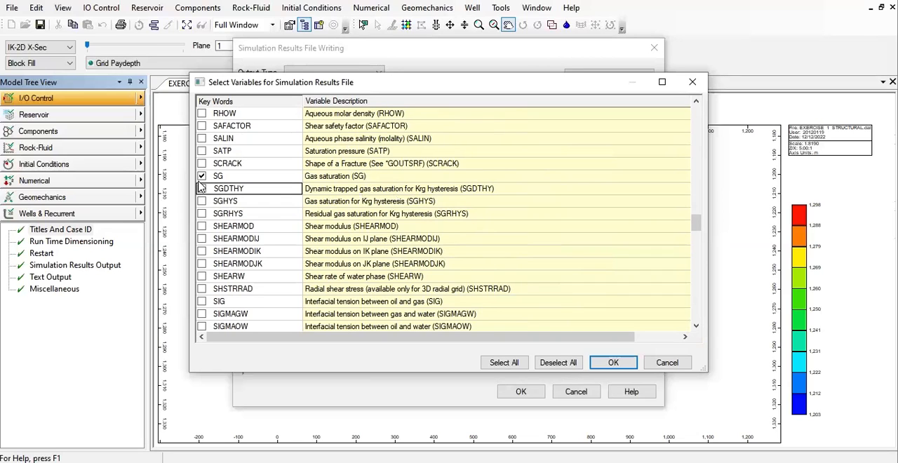
left_click(201, 187)
left_click(203, 202)
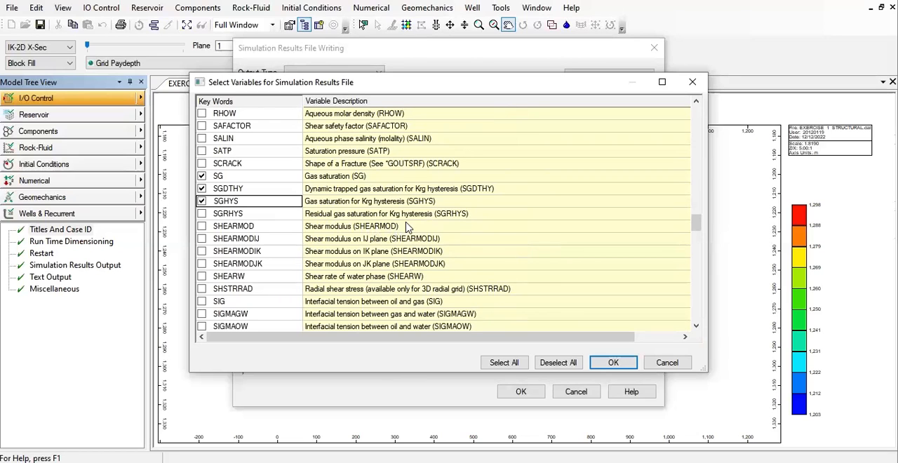
left_click(203, 214)
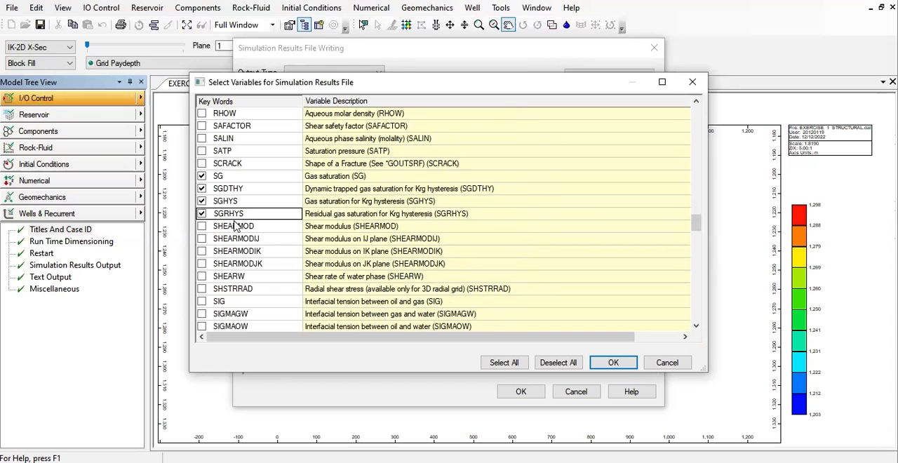
- Include water saturation (SW) in the grid output variables
scroll(209, 294, "down", 3)
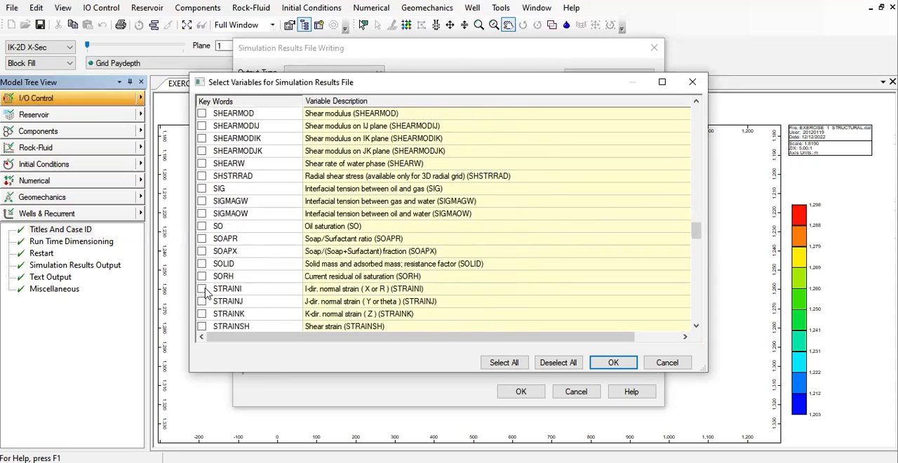
scroll(206, 292, "down", 3)
scroll(206, 291, "down", 8)
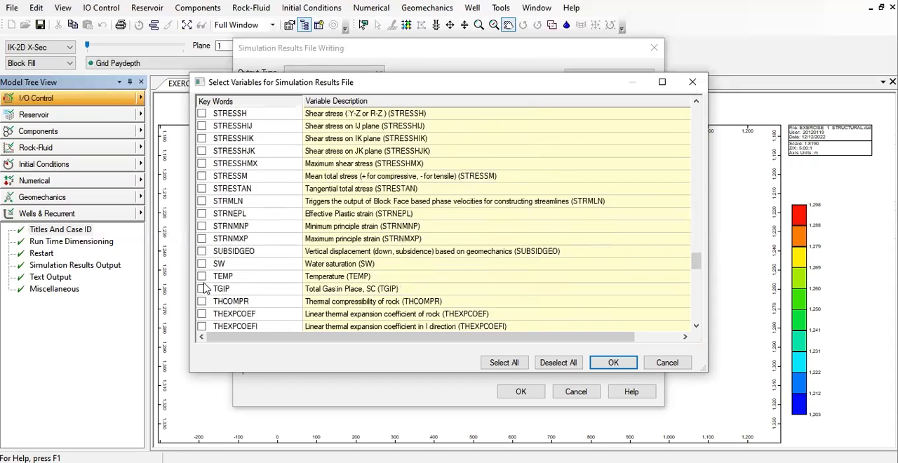
left_click(202, 264)
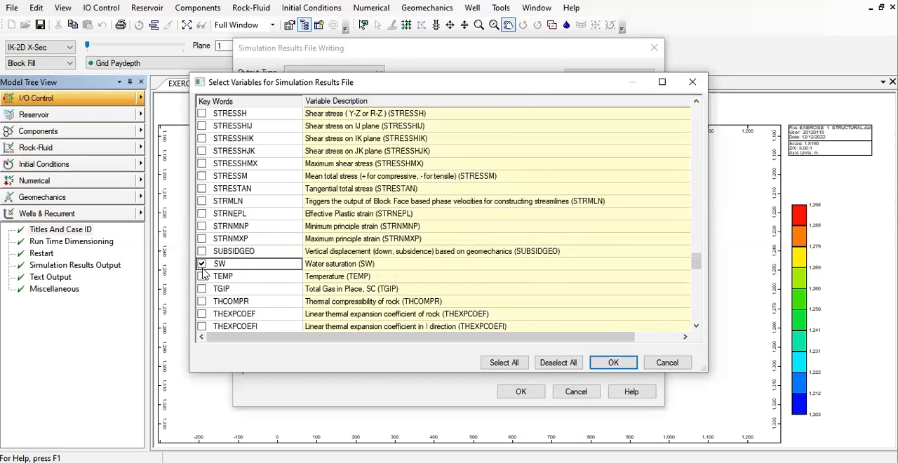
- Include water viscosity (VISW) and the mole fraction of CO2 in the aqueous phase (W 'CO2') in the grid output variables
scroll(204, 276, "down", 8)
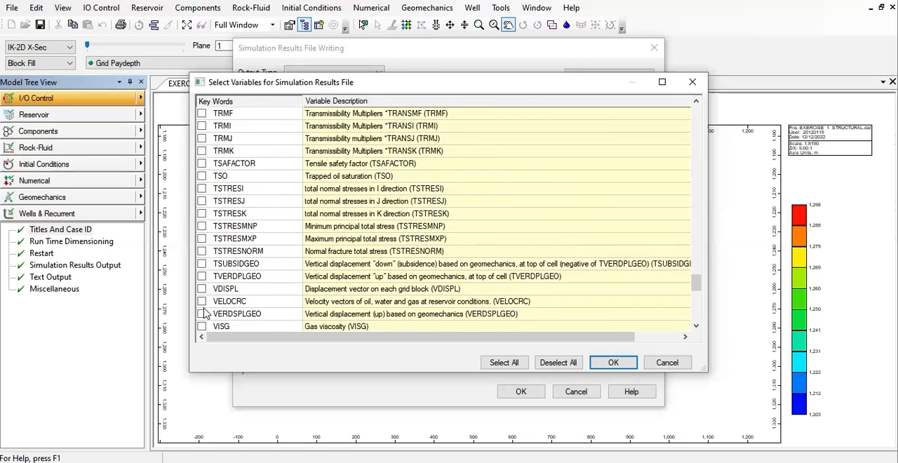
scroll(203, 309, "down", 3)
left_click(201, 240)
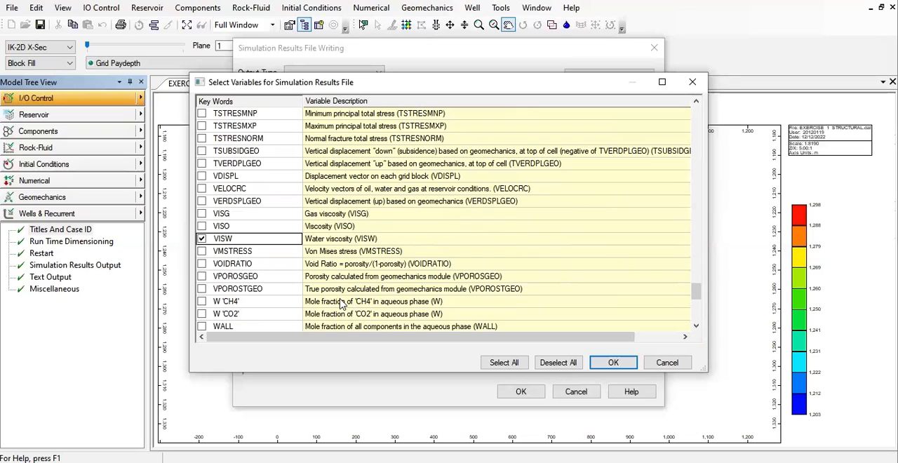
left_click(202, 315)
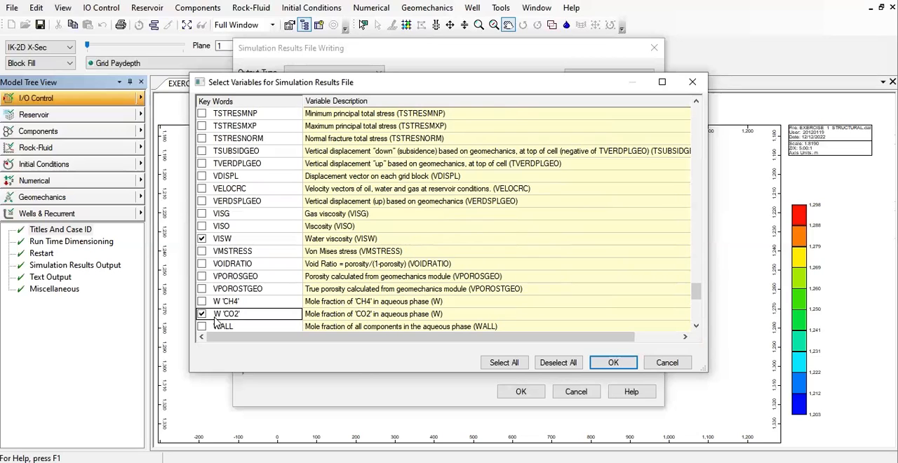
- Include the global (Z 'CO2') and gas-phase (Y 'CO2') mole fractions of CO2 and accept the grid variable selection
scroll(216, 317, "down", 2)
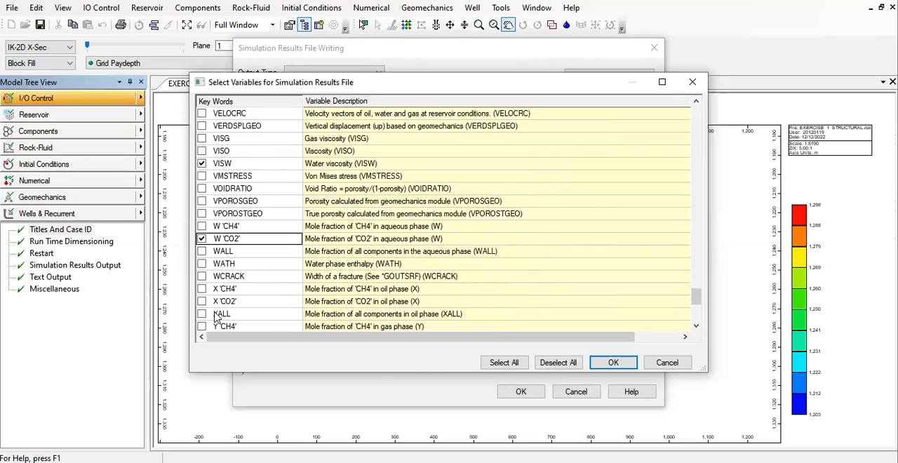
scroll(214, 316, "down", 4)
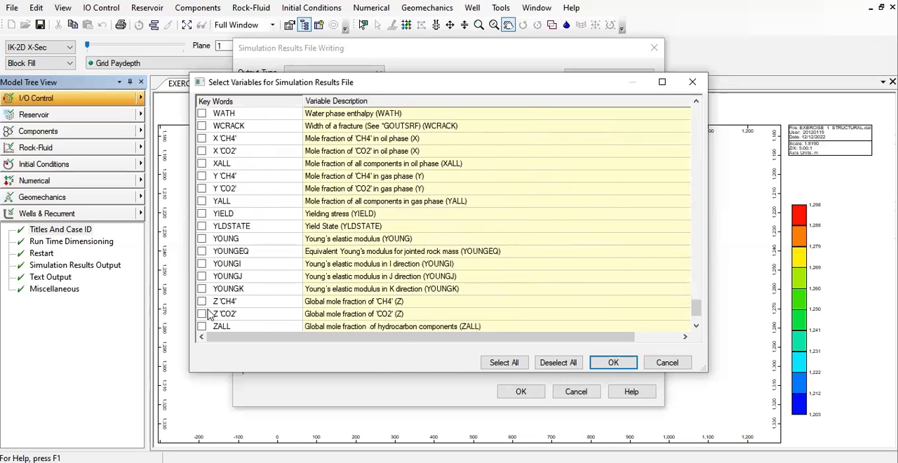
left_click(203, 315)
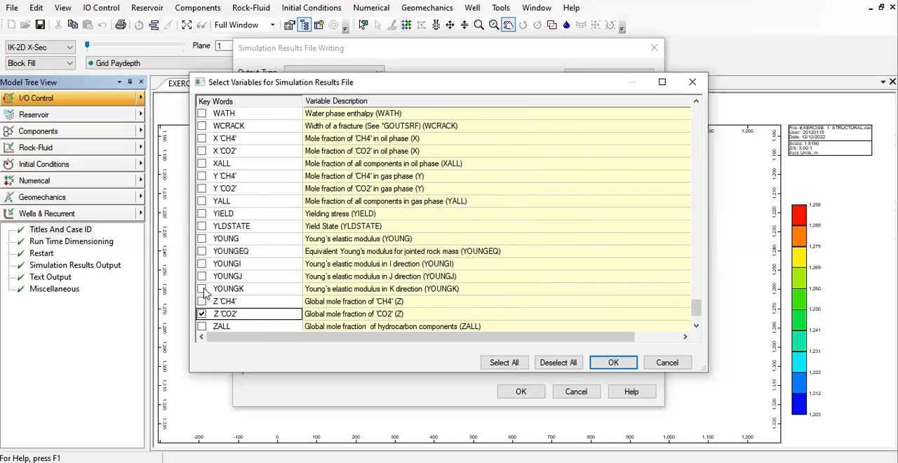
left_click(201, 190)
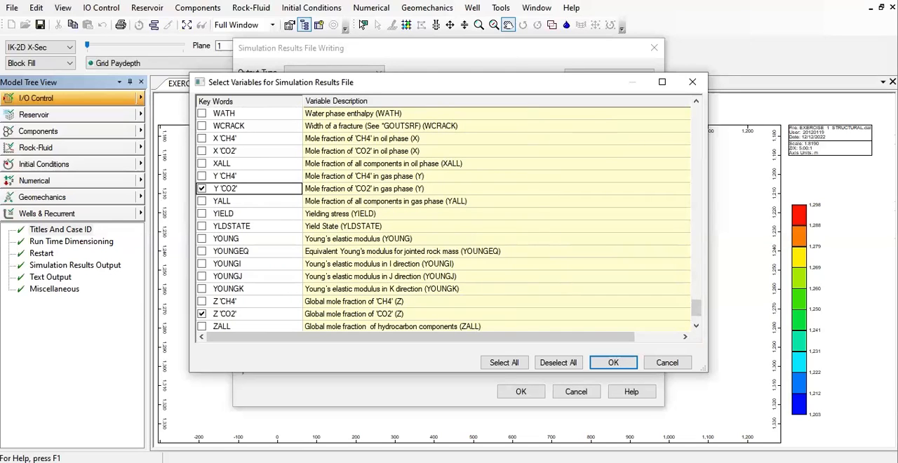
left_click(618, 365)
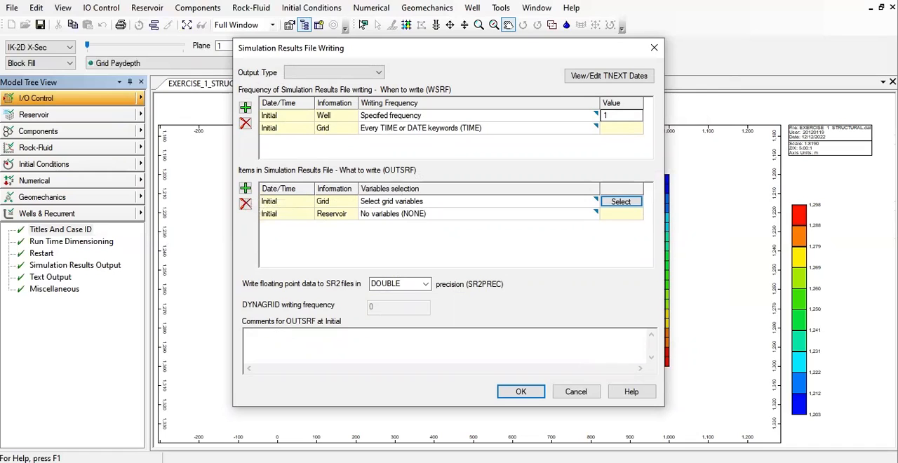
- Add a Well entry dated 2023-01-01 to the items written in the simulation results file (OUTSRF)
left_click(246, 190)
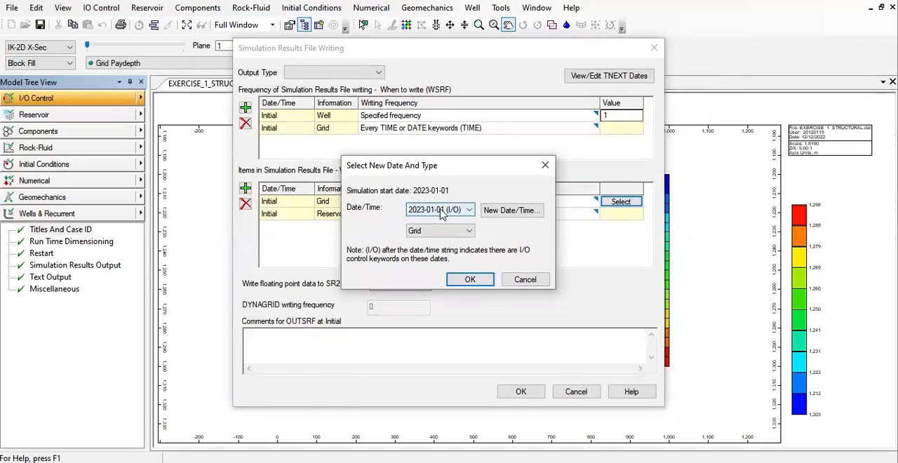
left_click(429, 231)
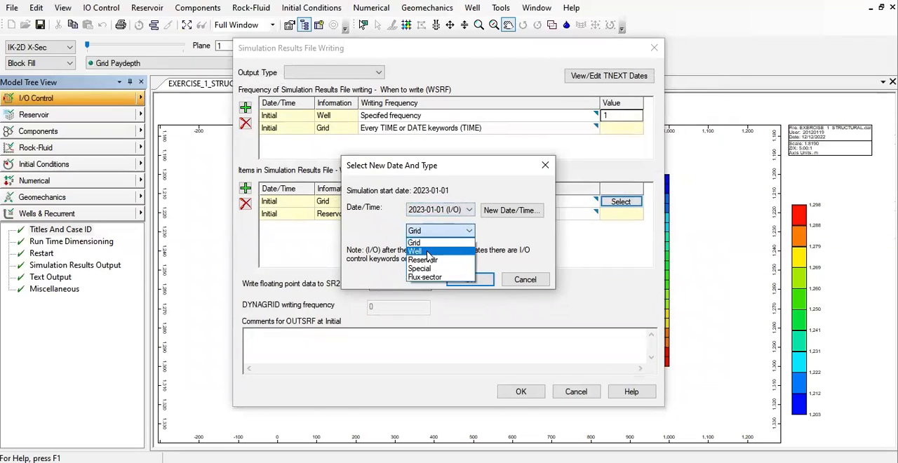
left_click(429, 254)
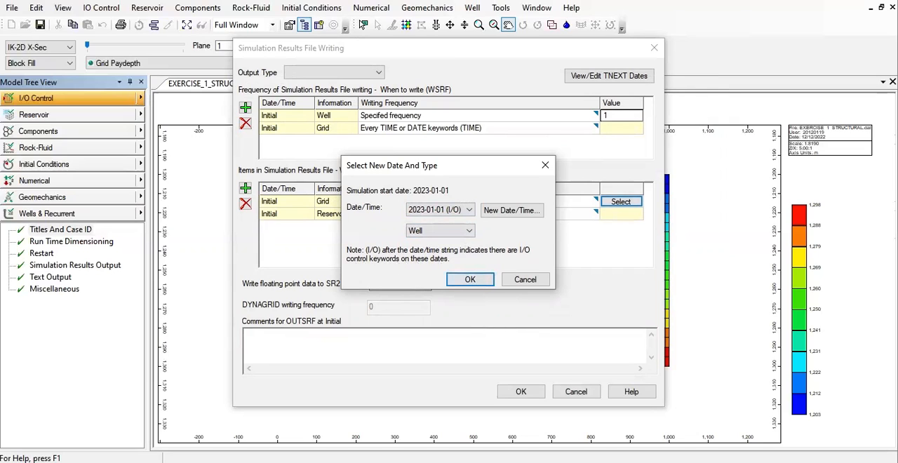
left_click(473, 280)
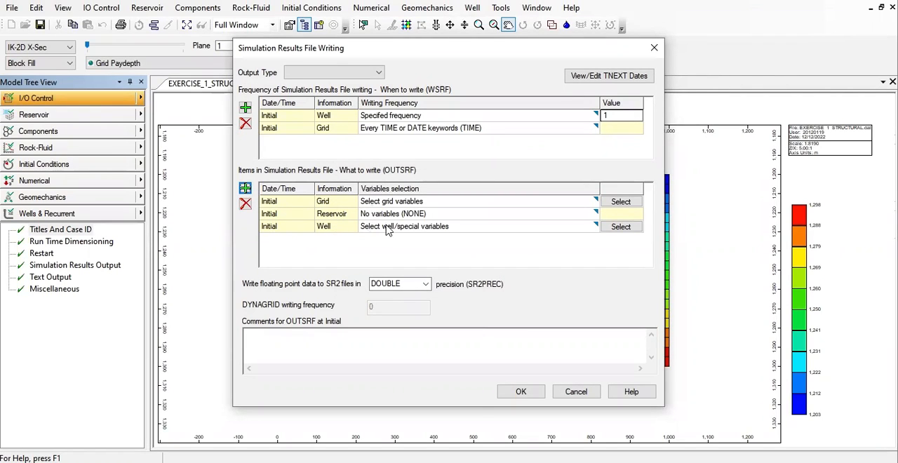
left_click(620, 226)
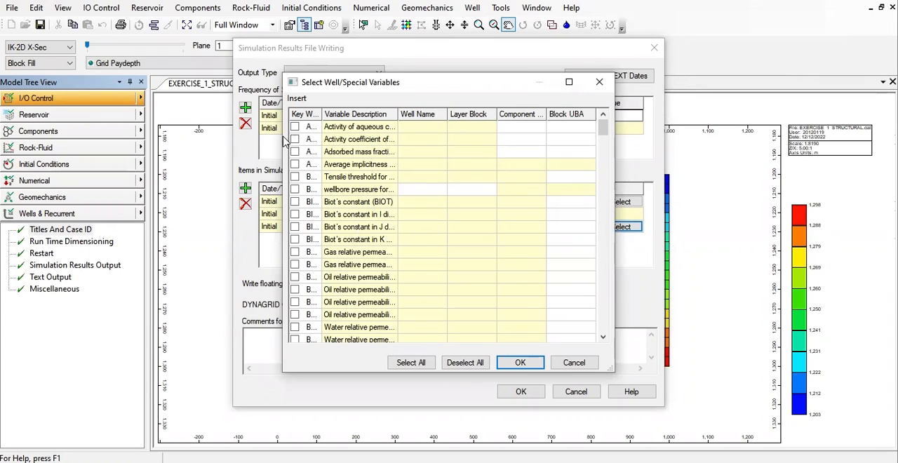
left_click_drag(278, 137, 60, 135)
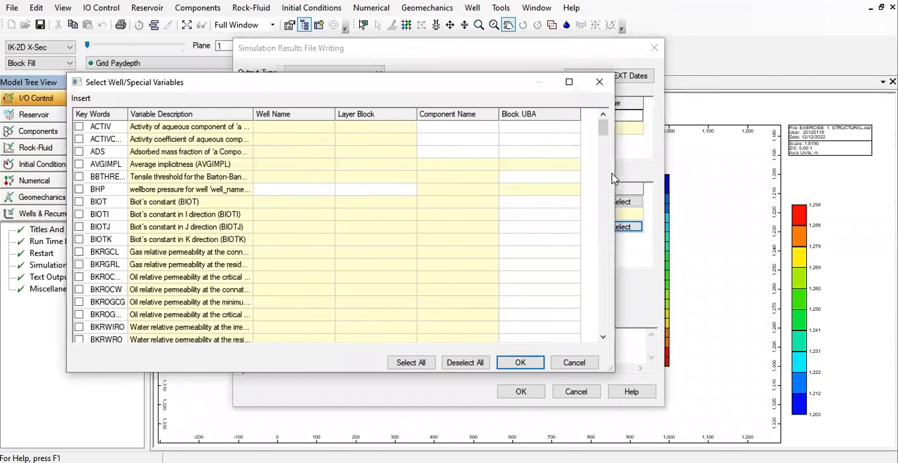
left_click_drag(620, 175, 759, 172)
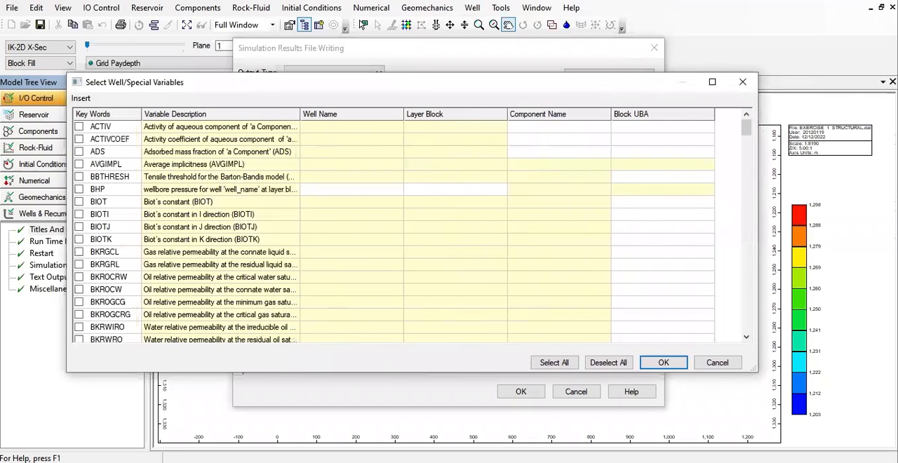
left_click(742, 82)
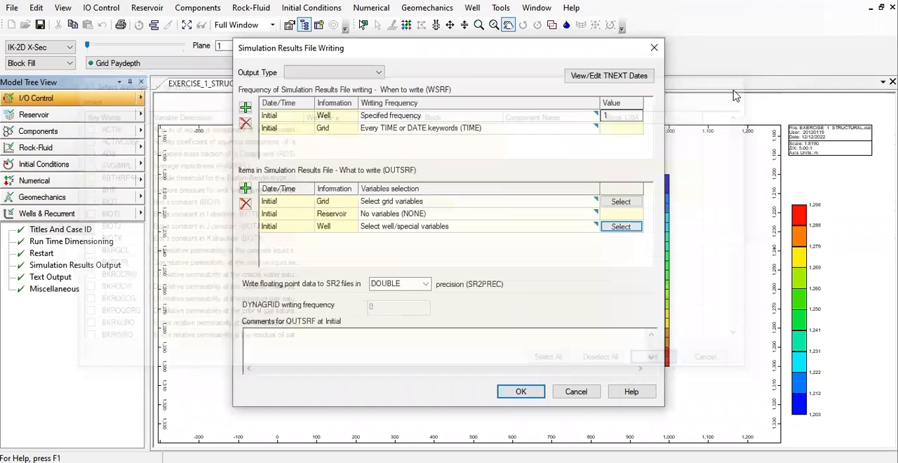
- Set the Well entry to output well values for all layers at reservoir and surface conditions (LAYER ALL DOWNHOLE)
left_click(562, 227)
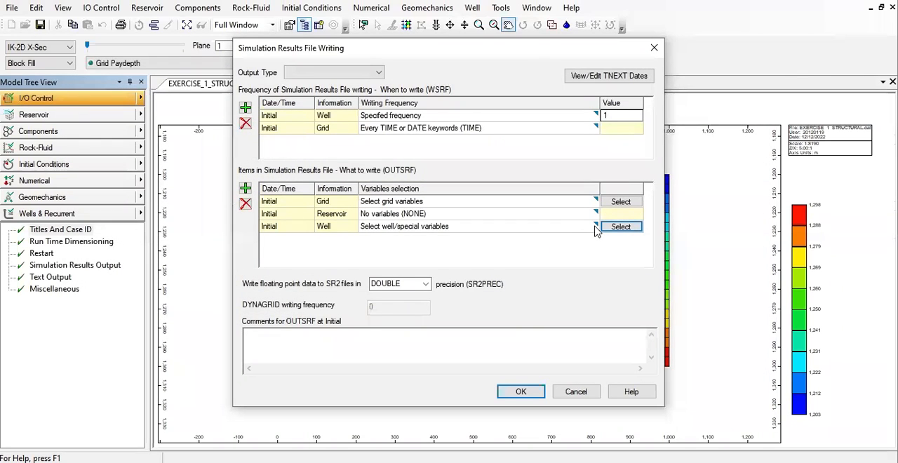
left_click(595, 232)
left_click(572, 229)
left_click(572, 229)
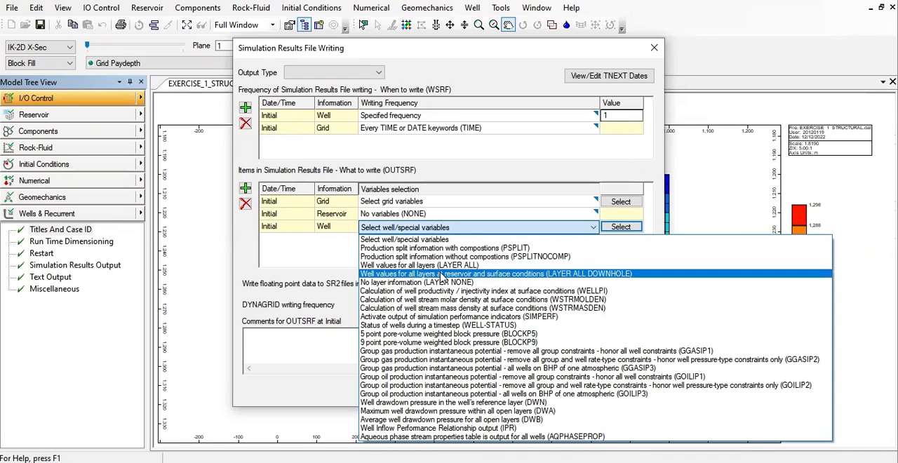
left_click(542, 280)
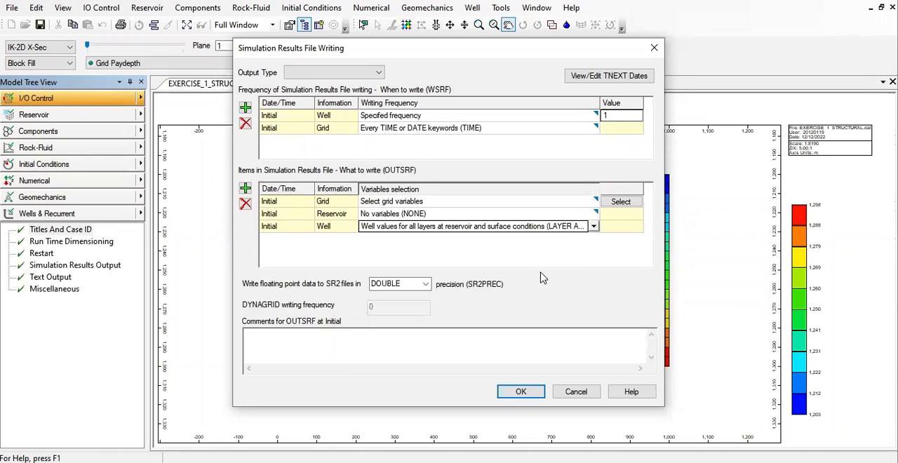
left_click(607, 246)
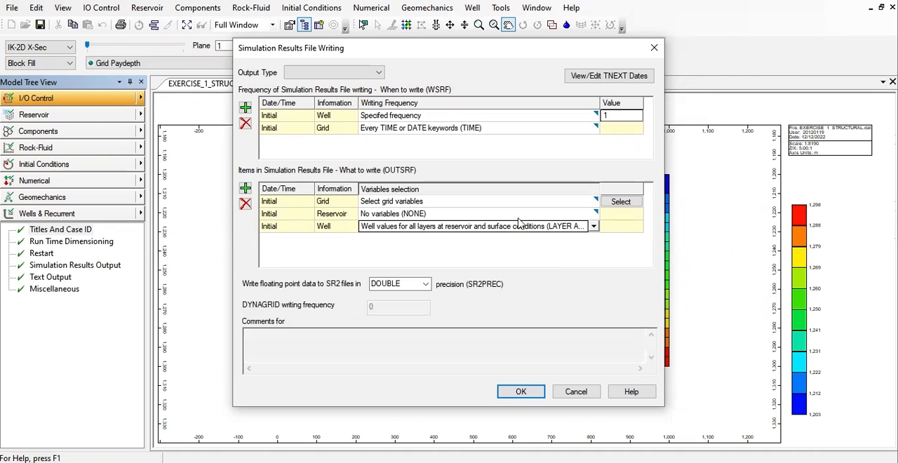
- Set the Reservoir entry of the results file items to output all variables (ALL)
left_click(587, 215)
left_click(593, 215)
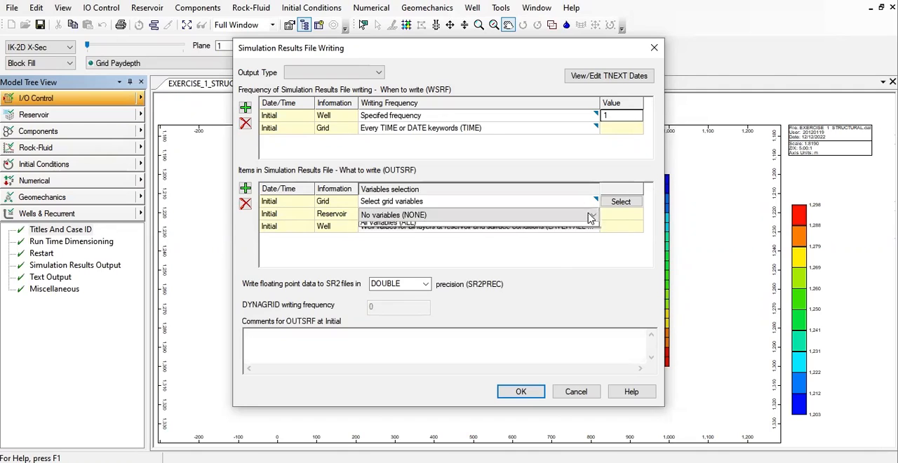
left_click(433, 236)
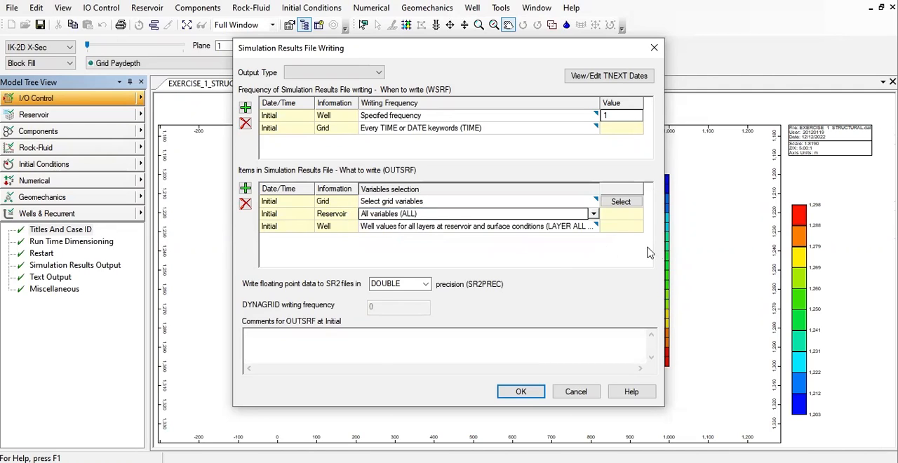
left_click(586, 259)
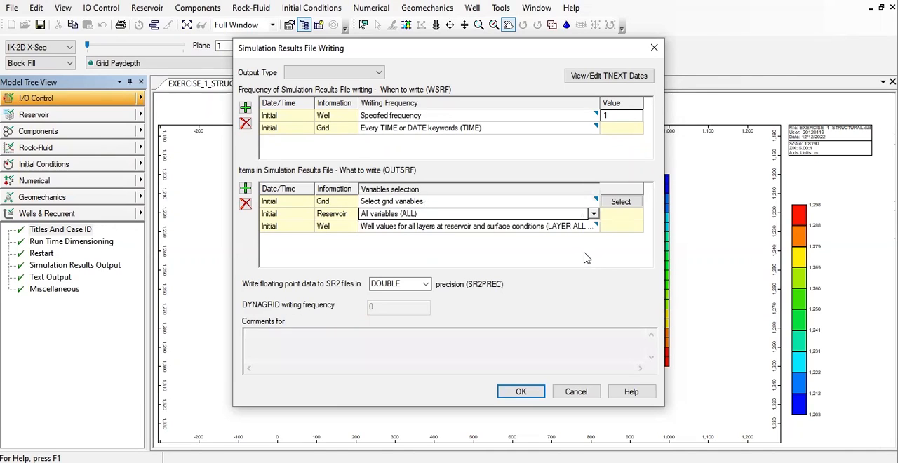
- Add a second Well entry dated 2023-01-01 to the OUTSRF items for selecting well/special variables
left_click(245, 188)
left_click(439, 231)
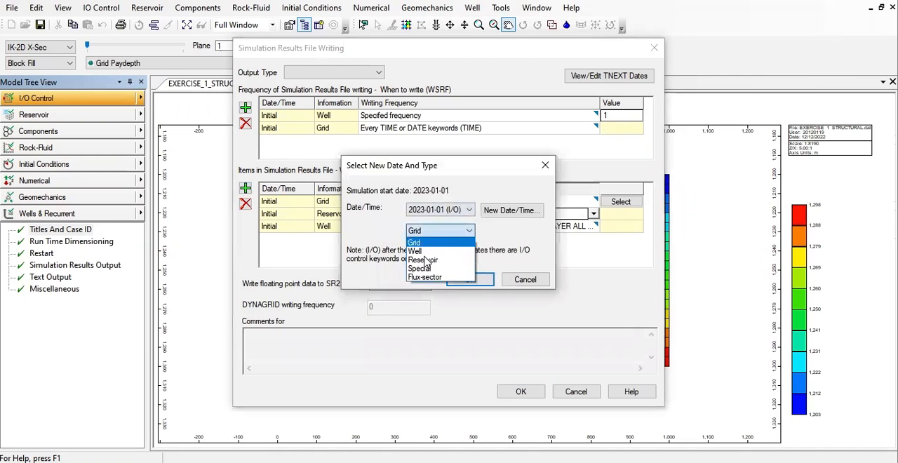
left_click(423, 251)
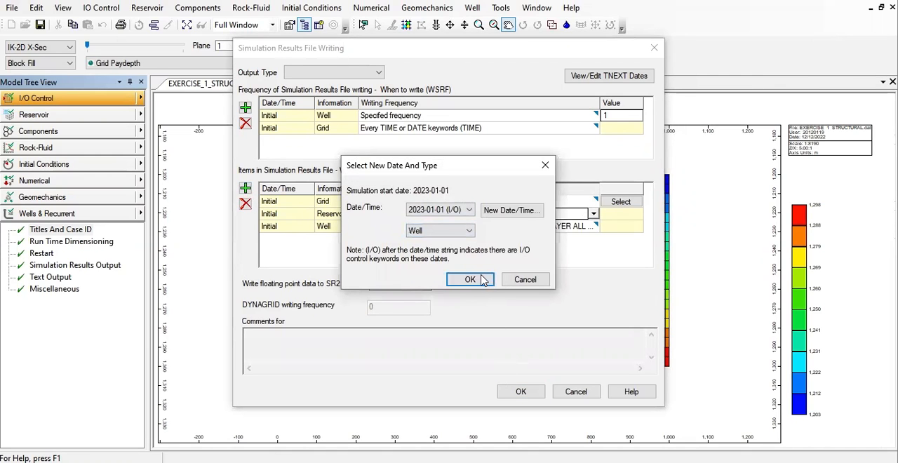
left_click(470, 279)
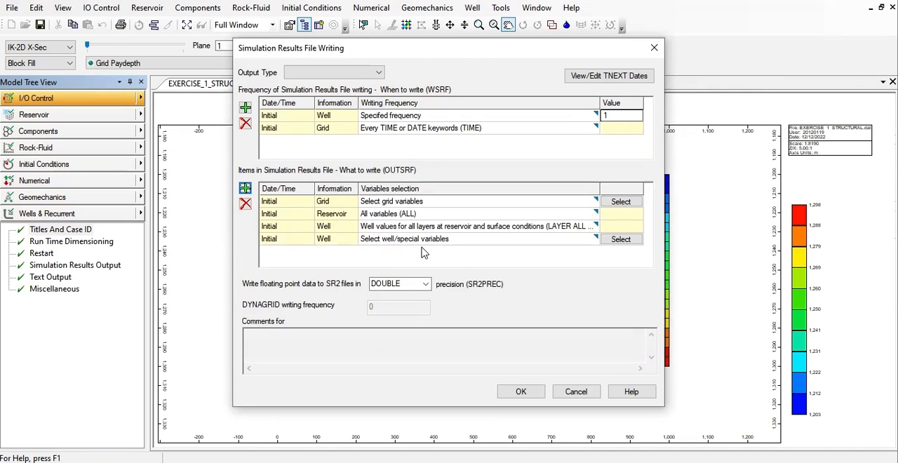
- Select the CO2 variables GHGAQU, GHGGAS, GHGLIQ, GHGMNR, GHGSCRIT, GHGSOL and GHGTHY for the second Well entry of the OUTSRF items
left_click(620, 239)
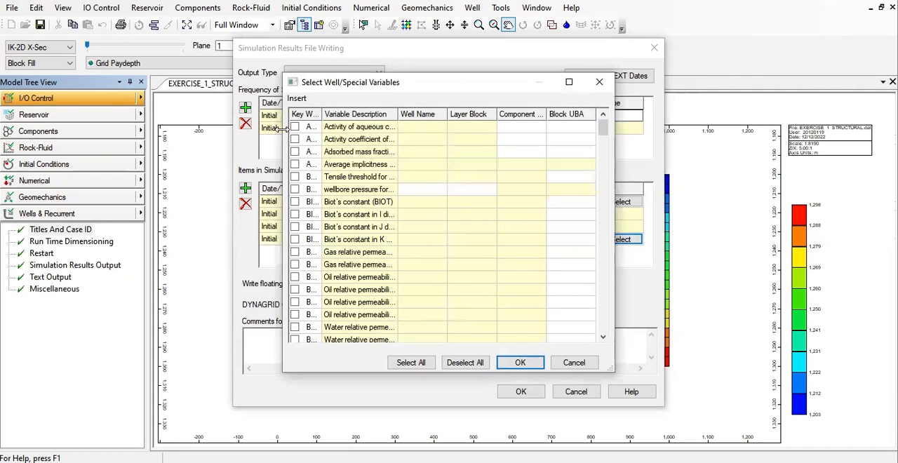
left_click_drag(284, 133, 91, 133)
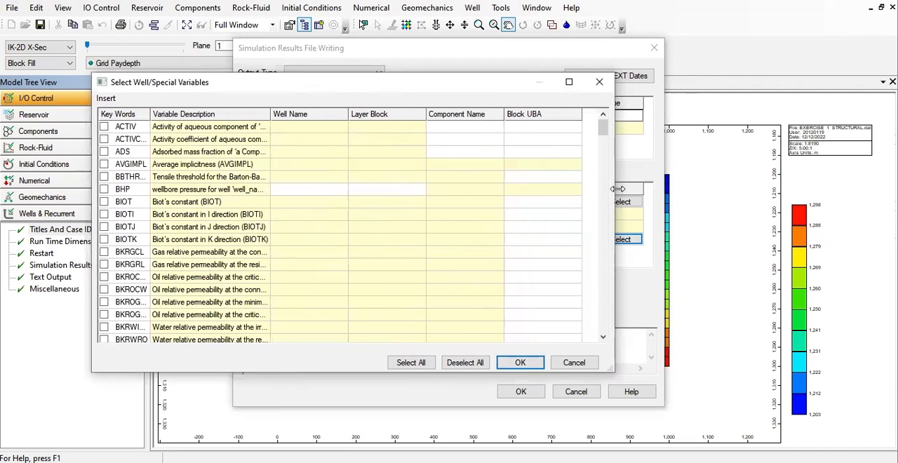
left_click_drag(617, 188, 793, 189)
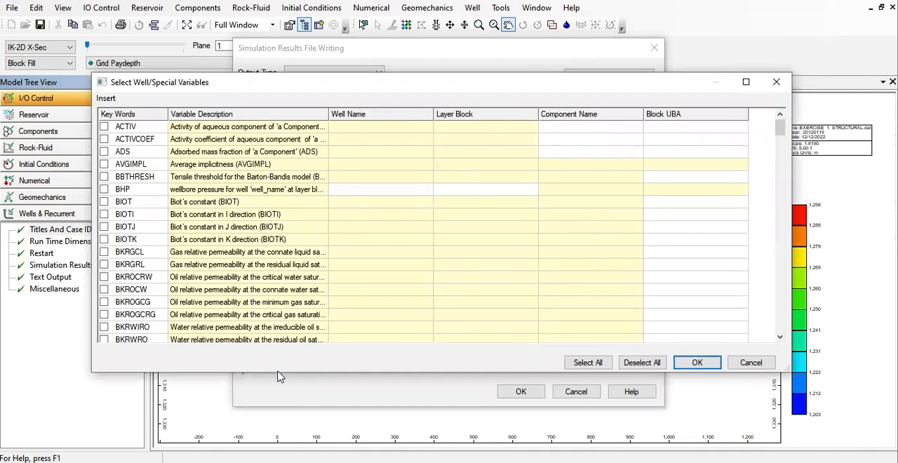
left_click_drag(277, 374, 280, 448)
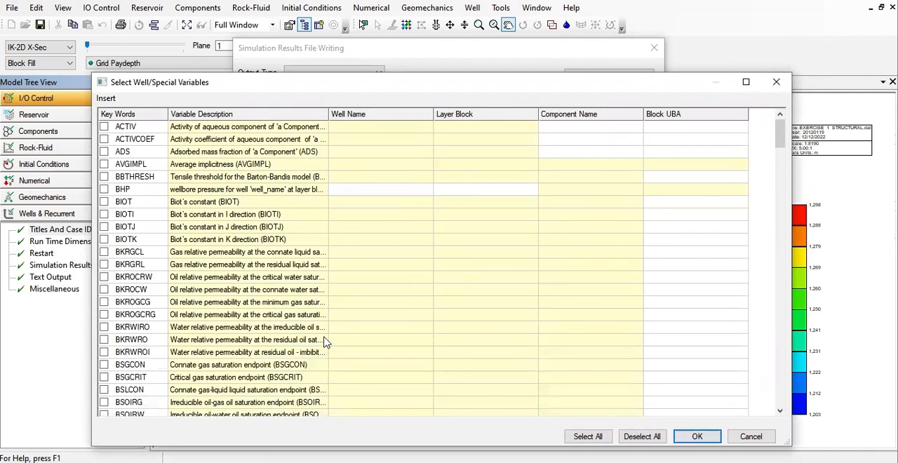
scroll(334, 337, "down", 3)
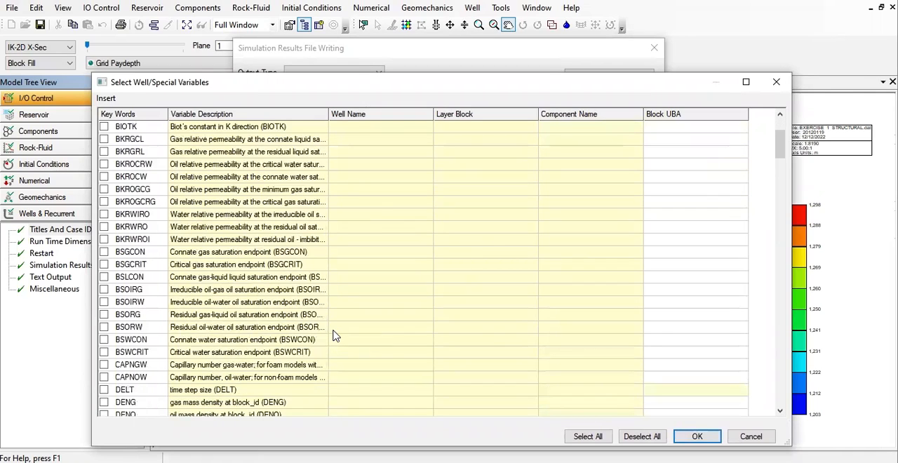
scroll(334, 337, "down", 5)
scroll(334, 337, "down", 10)
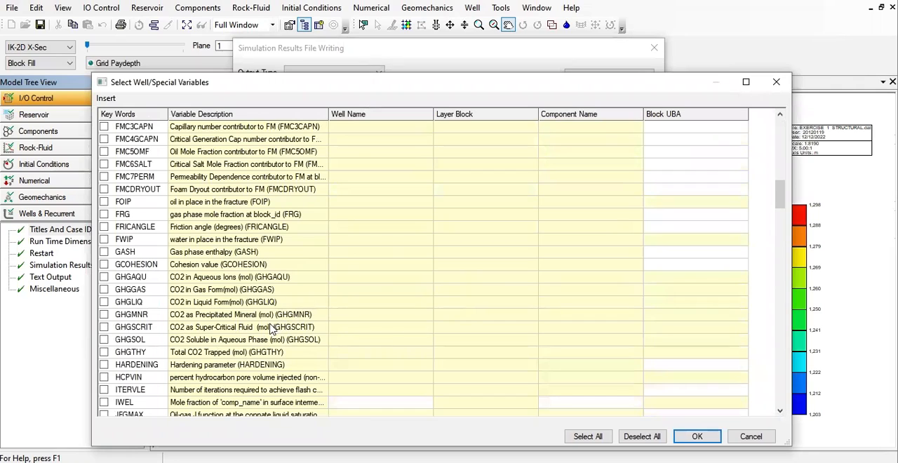
left_click(103, 277)
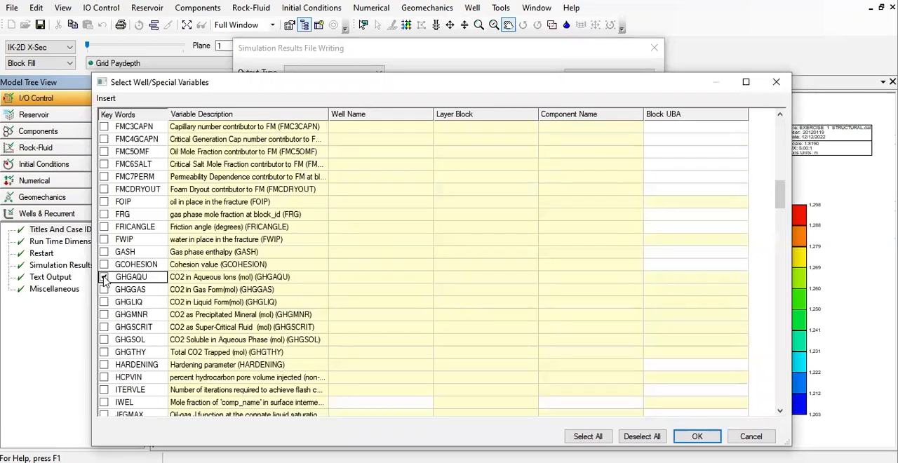
left_click(103, 289)
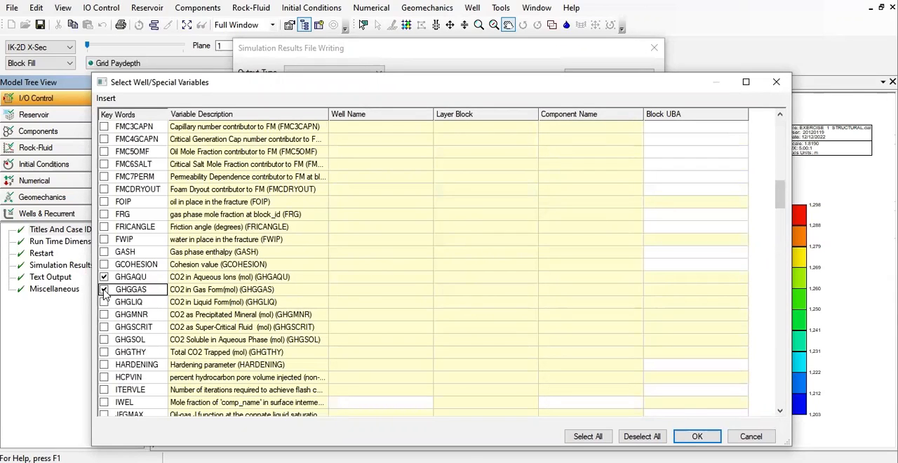
left_click(103, 302)
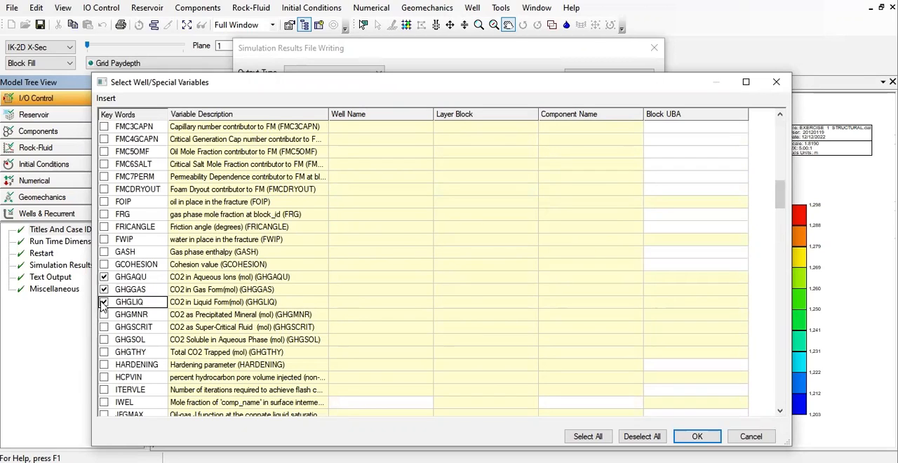
left_click(104, 315)
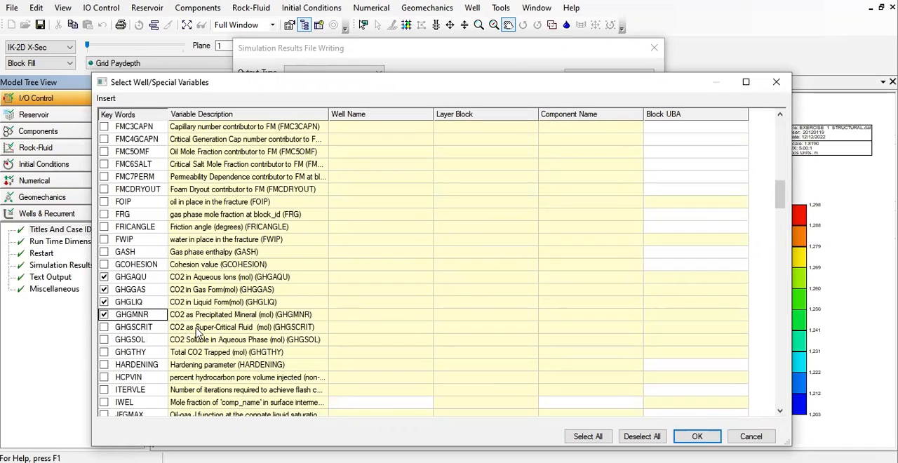
left_click(104, 328)
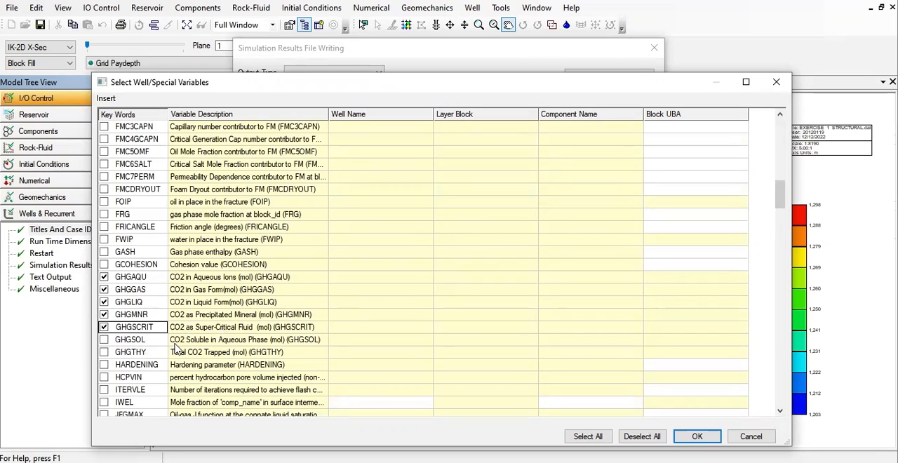
left_click(104, 340)
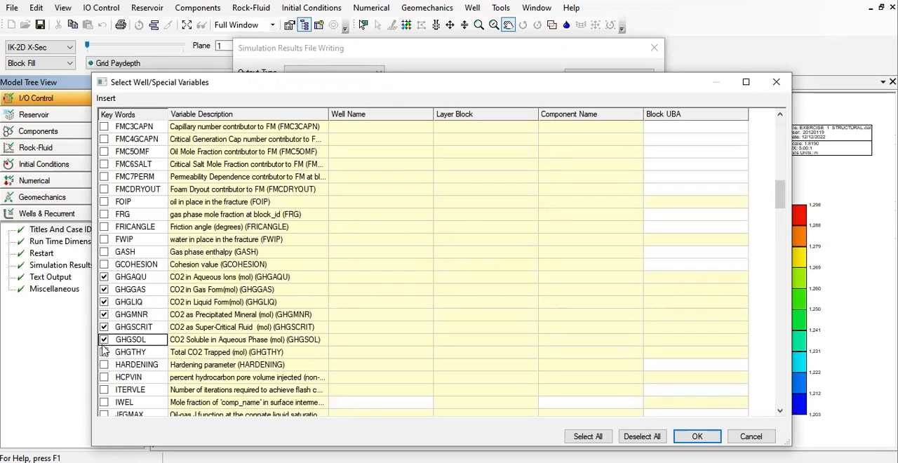
left_click(104, 352)
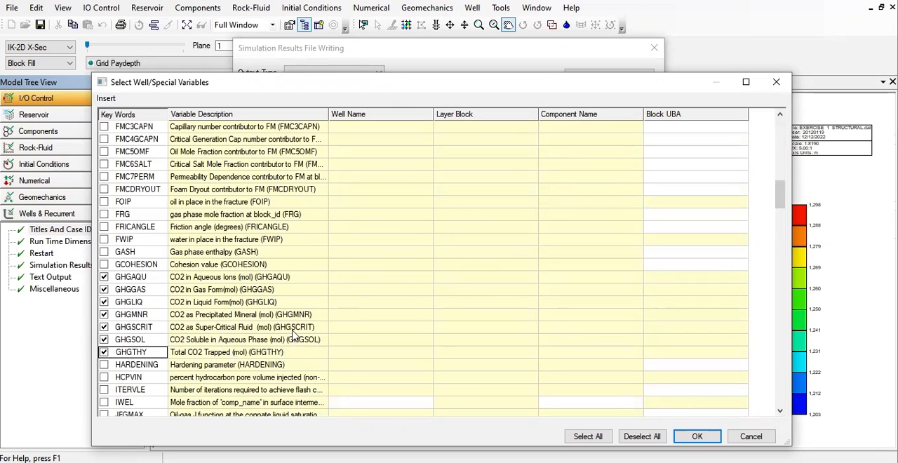
scroll(350, 317, "down", 1)
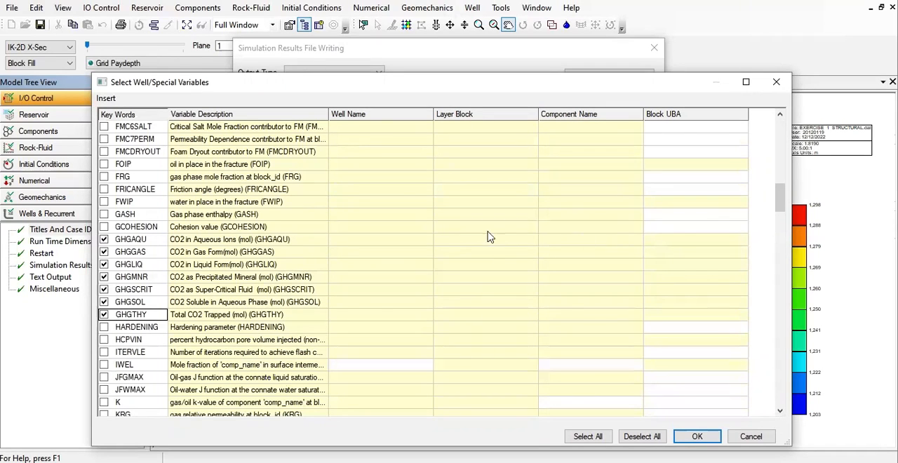
left_click(697, 436)
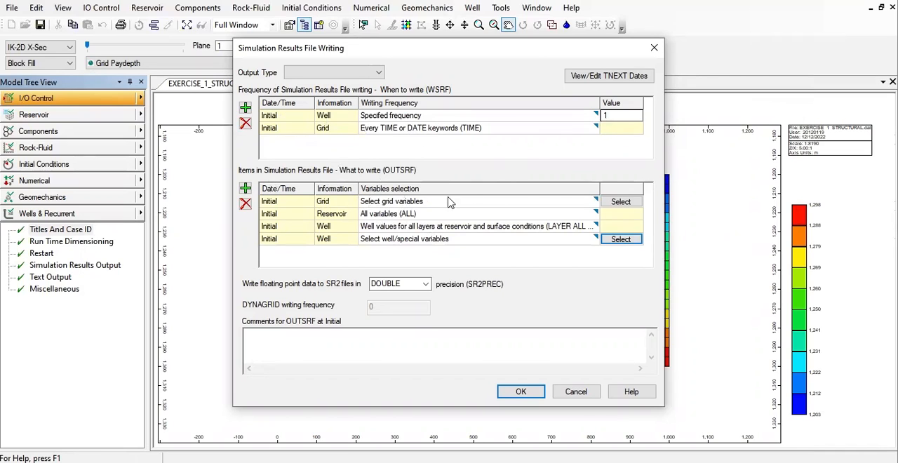
left_click(620, 202)
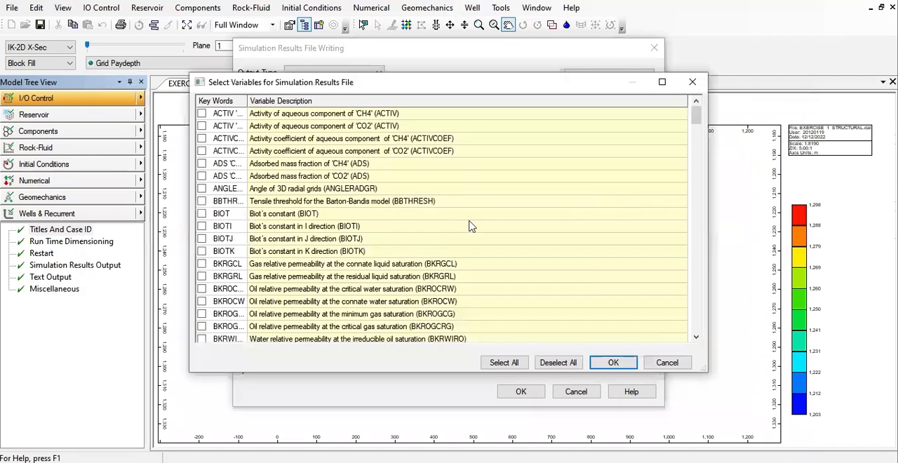
scroll(519, 210, "down", 15)
scroll(519, 208, "down", 1)
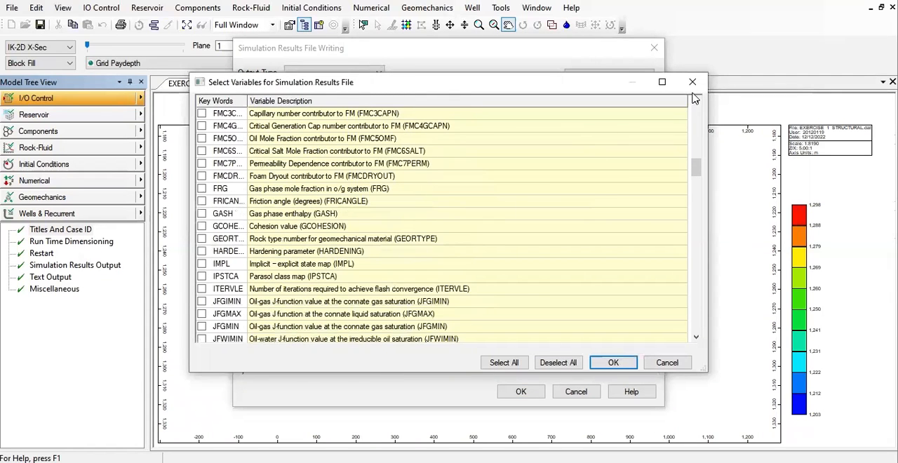
left_click(692, 82)
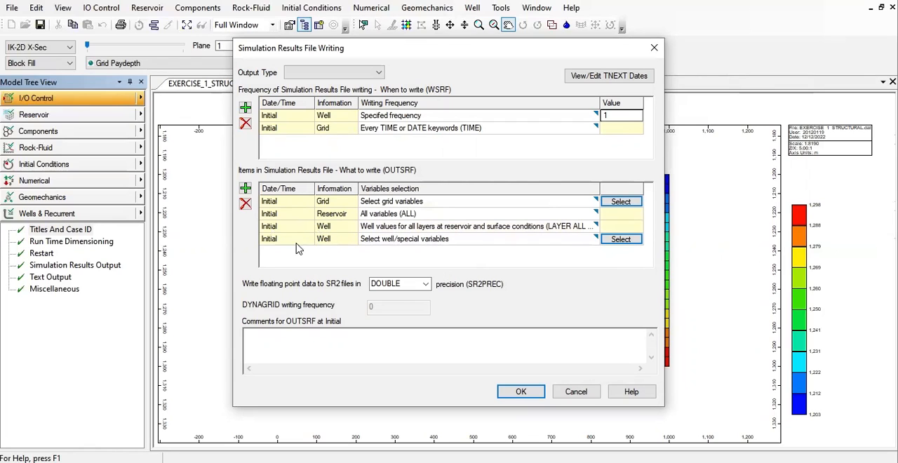
- Delete the second Well entry, set to select well/special variables, from the OUTSRF items
left_click(356, 242)
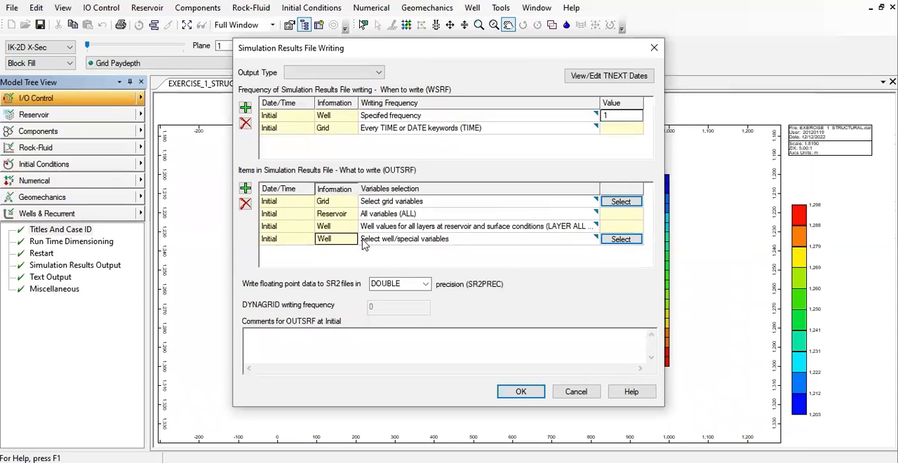
left_click(493, 251)
left_click(349, 242)
left_click(274, 241)
left_click(245, 204)
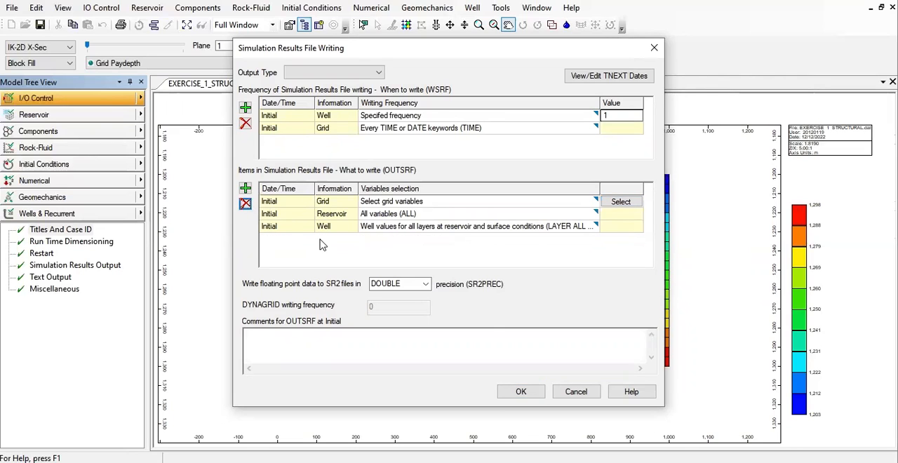
- Add a Special entry dated 2023-01-01 to the items written in the simulation results file (OUTSRF)
left_click(245, 188)
left_click(447, 231)
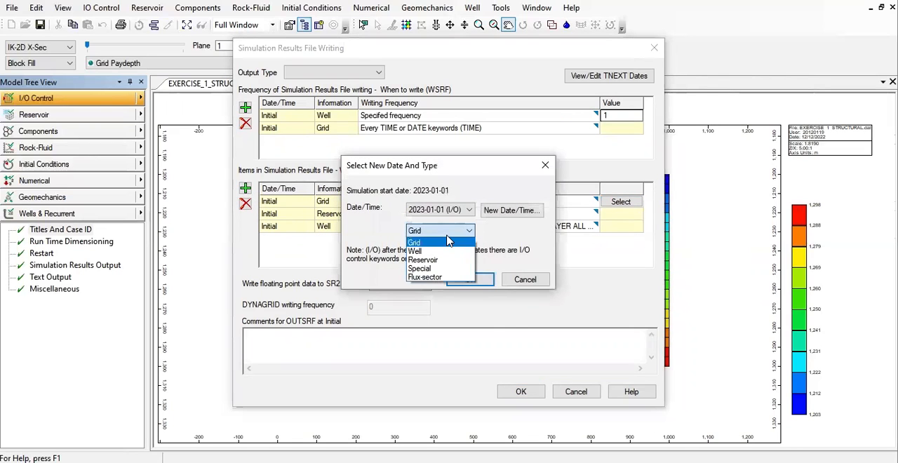
left_click(430, 269)
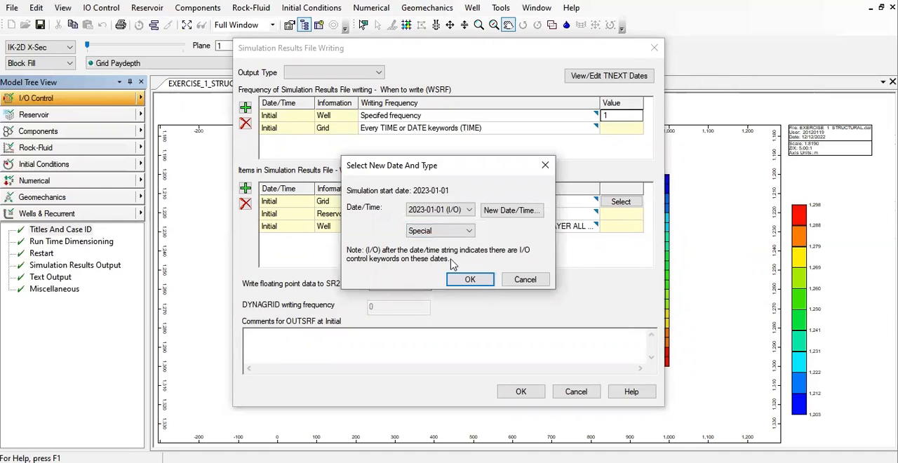
left_click(471, 279)
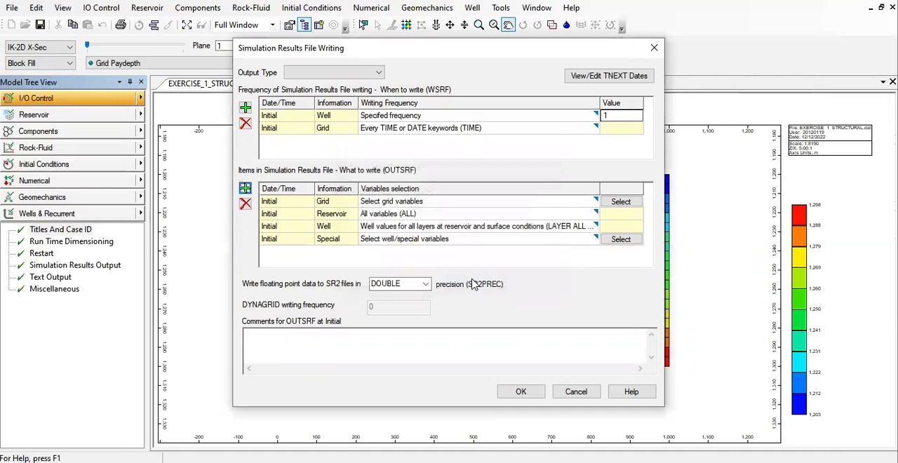
- Select the variables GHGAQU, GHGGAS, GHGLIQ, GHGMNR, GHGSCRIT, GHGSOL and GHGTHY for the Special entry of the OUTSRF items
left_click(620, 239)
scroll(162, 329, "down", 4)
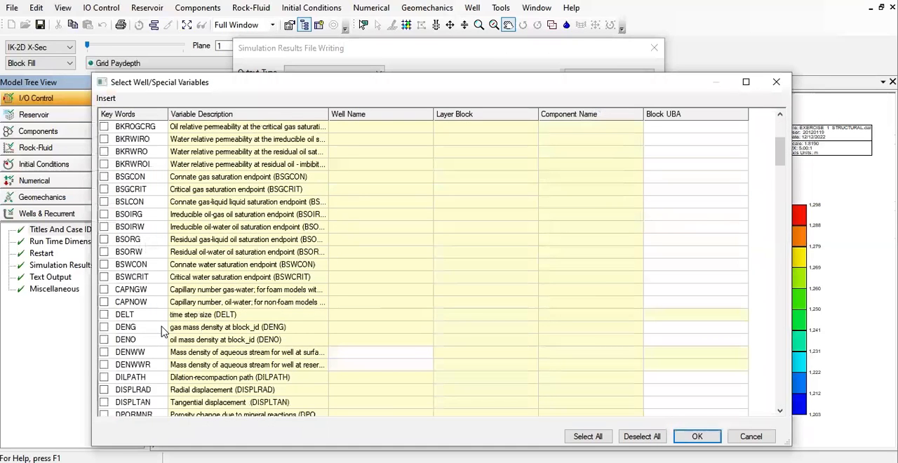
scroll(161, 329, "down", 8)
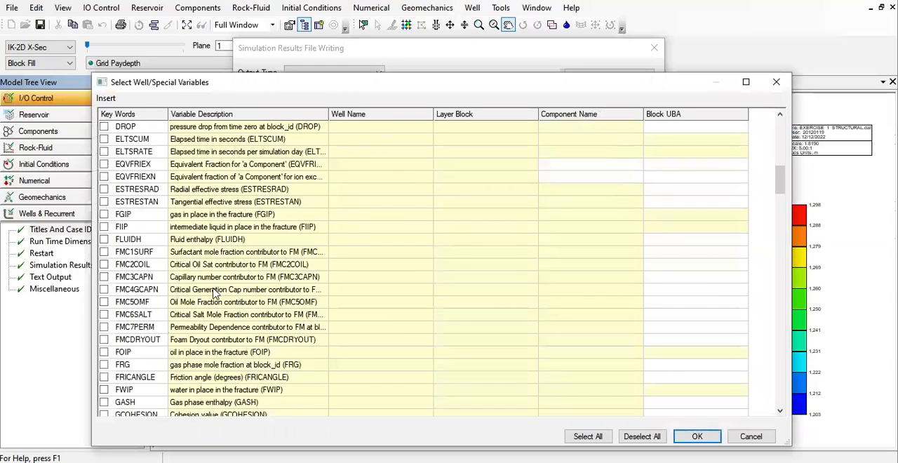
scroll(143, 324, "down", 5)
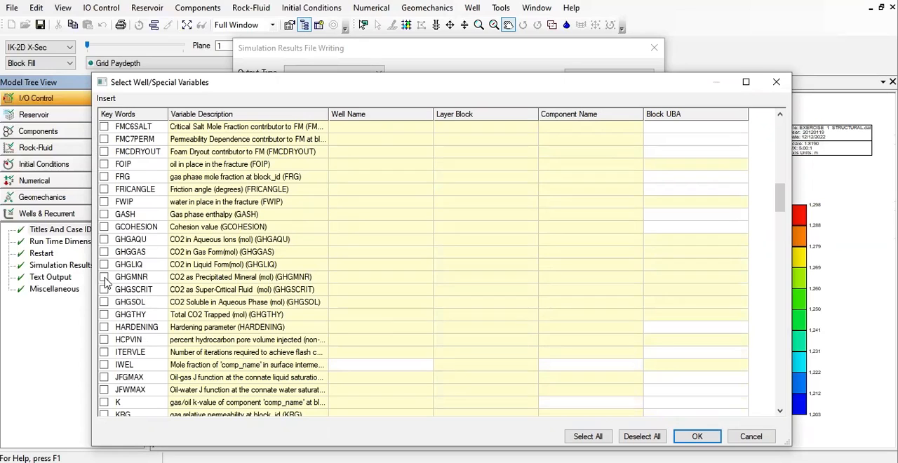
left_click(104, 239)
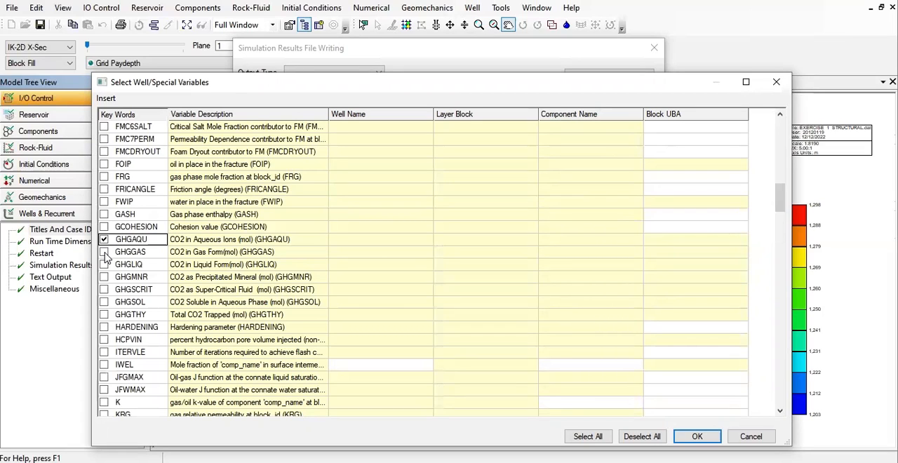
left_click(103, 252)
left_click(104, 265)
left_click(103, 277)
left_click(104, 290)
left_click(104, 302)
left_click(104, 315)
left_click(697, 436)
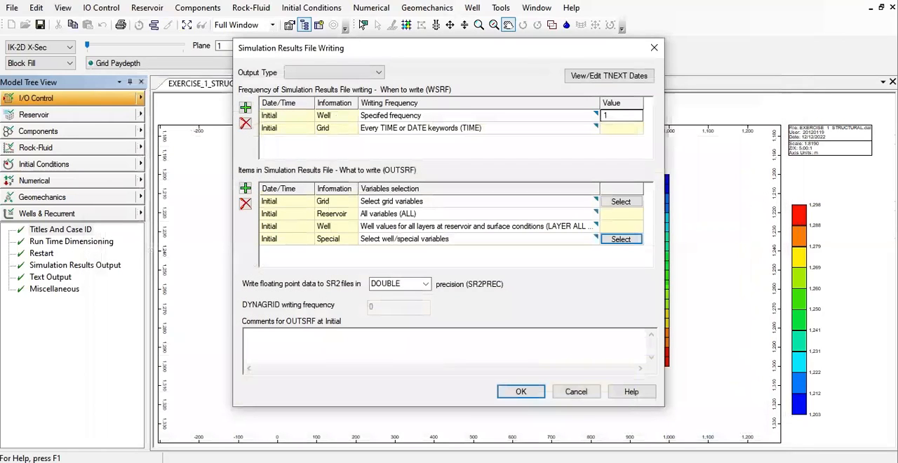
- Accept the simulation results file writing settings and save the model dataset
left_click(526, 393)
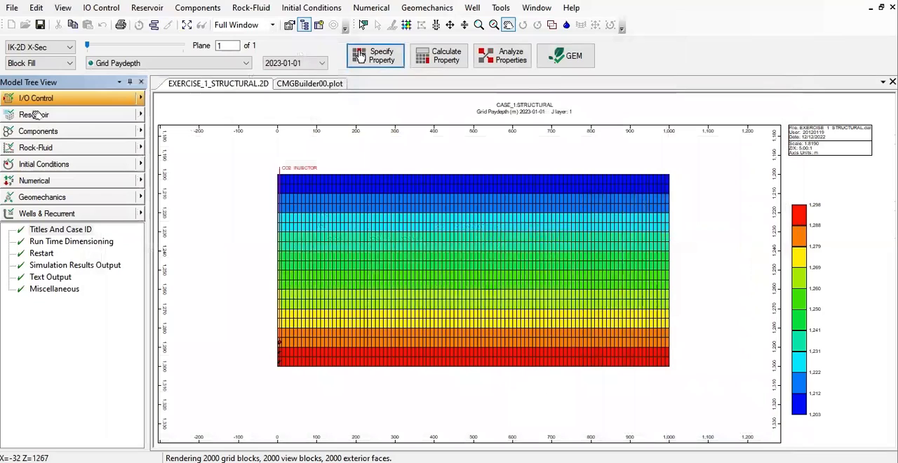
left_click(40, 25)
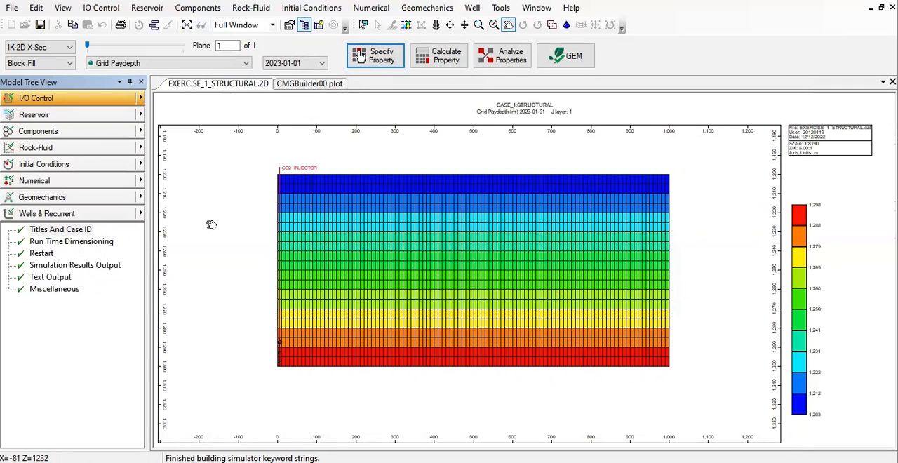
scroll(435, 350, "down", 1)
scroll(435, 350, "up", 1)
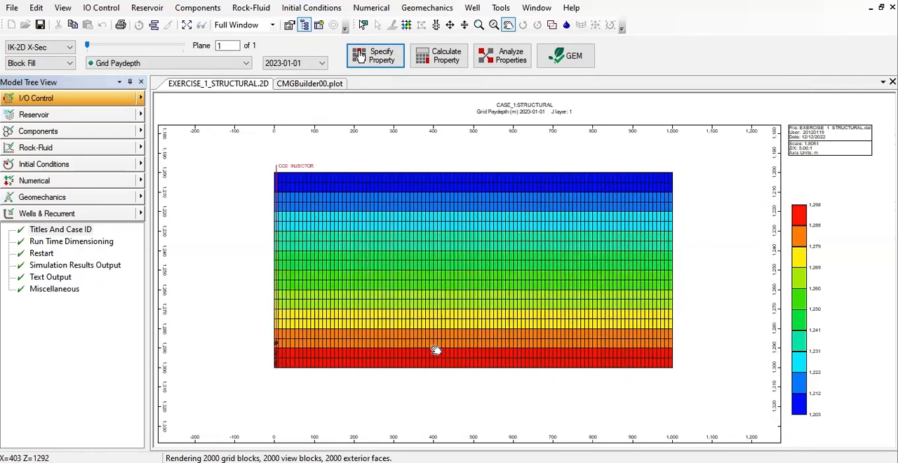
scroll(435, 350, "up", 1)
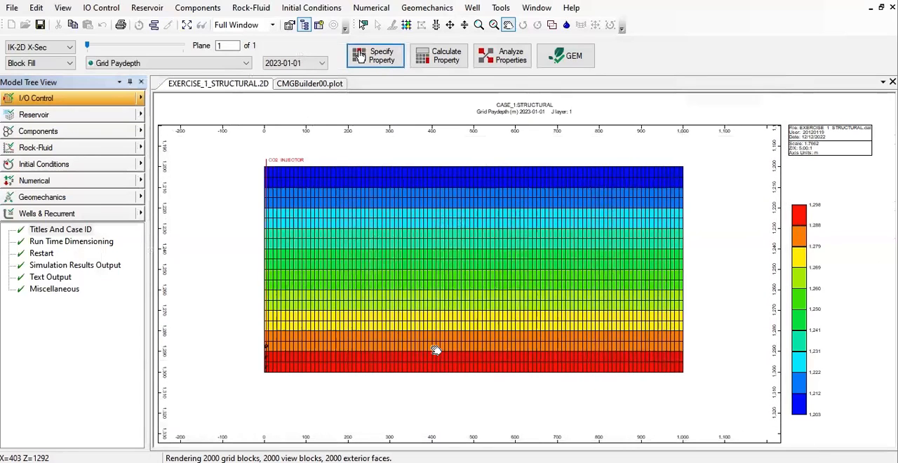
scroll(435, 350, "up", 1)
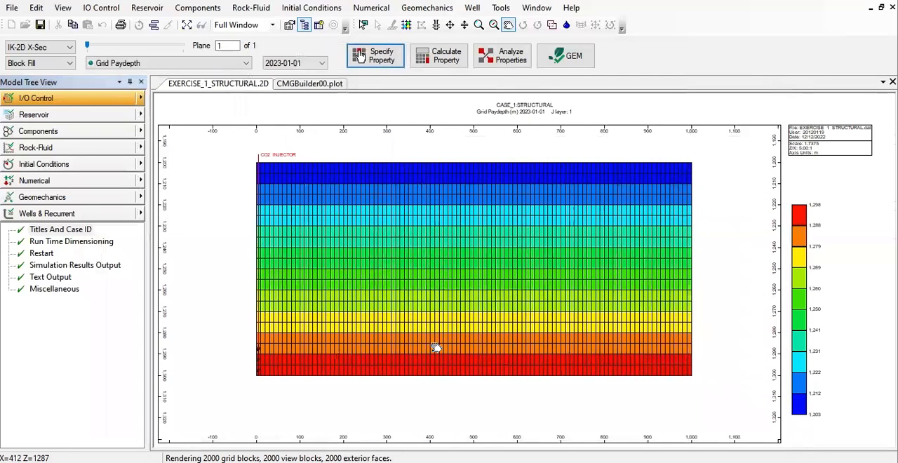